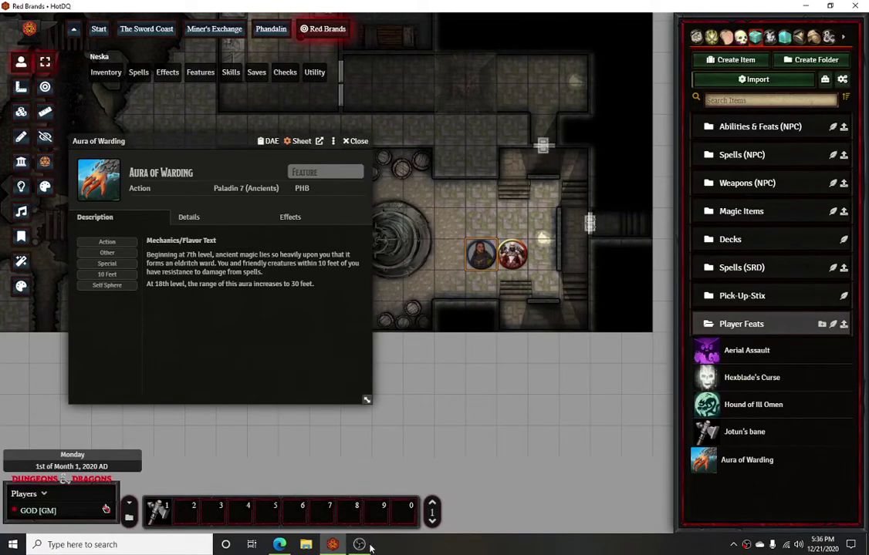
Move the Aura of Warding item sheet aside, minimize it, and park its title bar higher up
mouse_move(370, 547)
left_click_drag(196, 147, 137, 174)
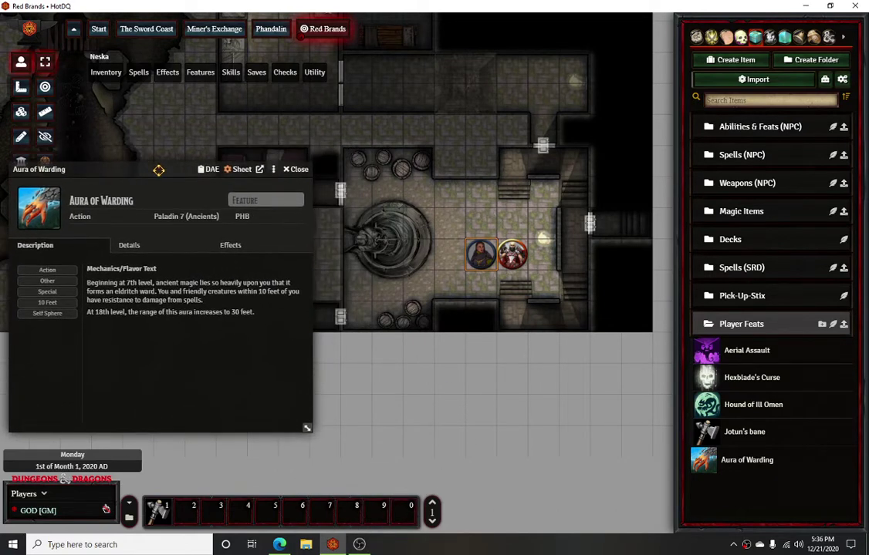
double_click(158, 170)
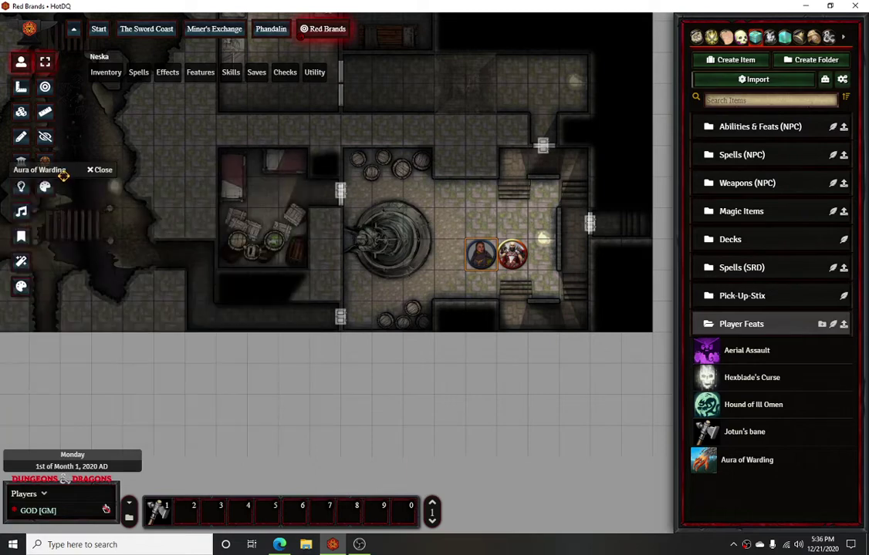
left_click_drag(66, 172, 146, 106)
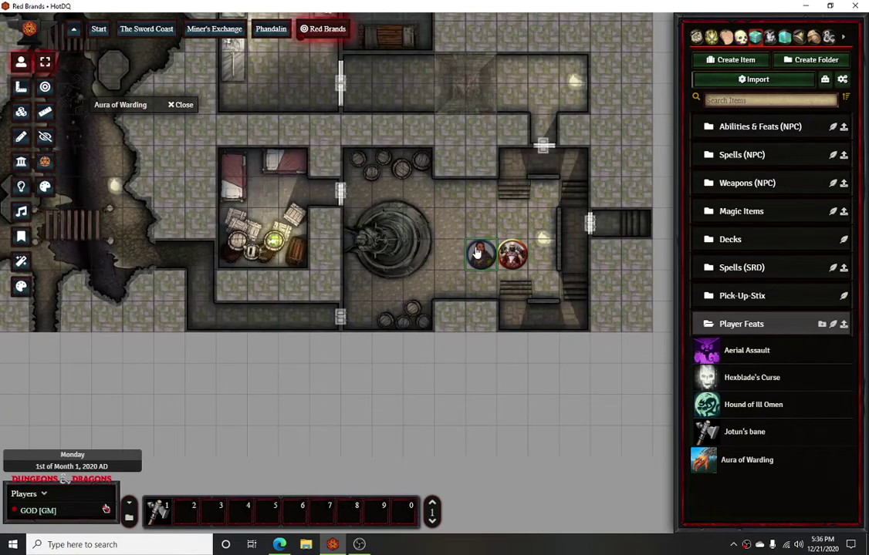
Open Neska Se'Sehen's sheet, scroll her Features and expand the Aura of Warding description
double_click(480, 255)
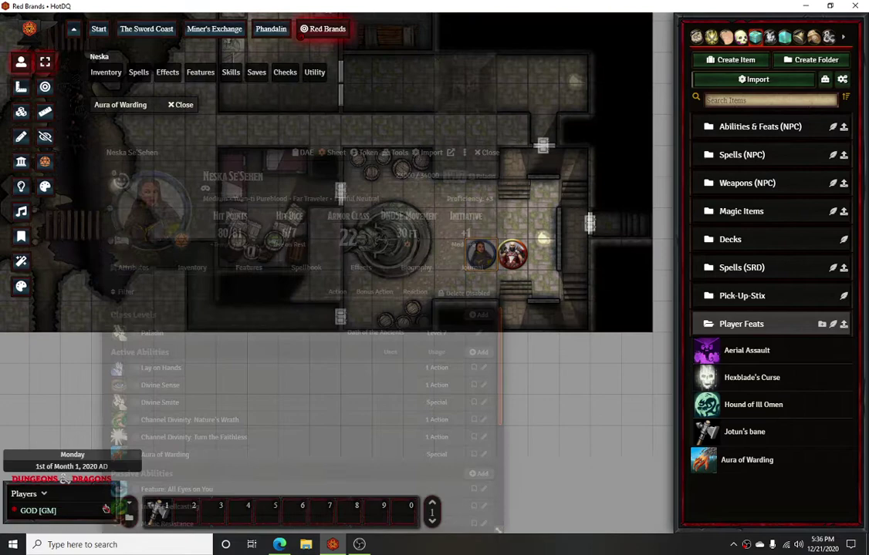
left_click_drag(230, 151, 210, 77)
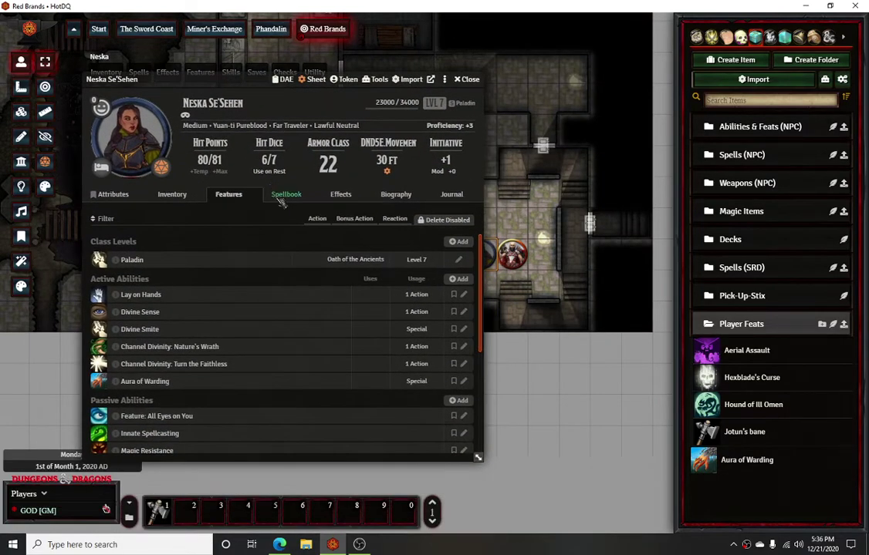
scroll(210, 288, "down", 2)
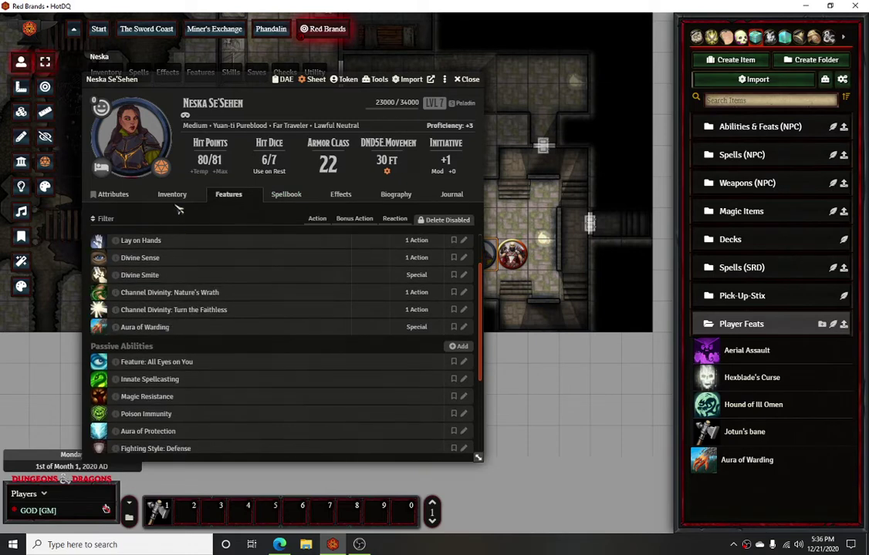
scroll(196, 305, "down", 5)
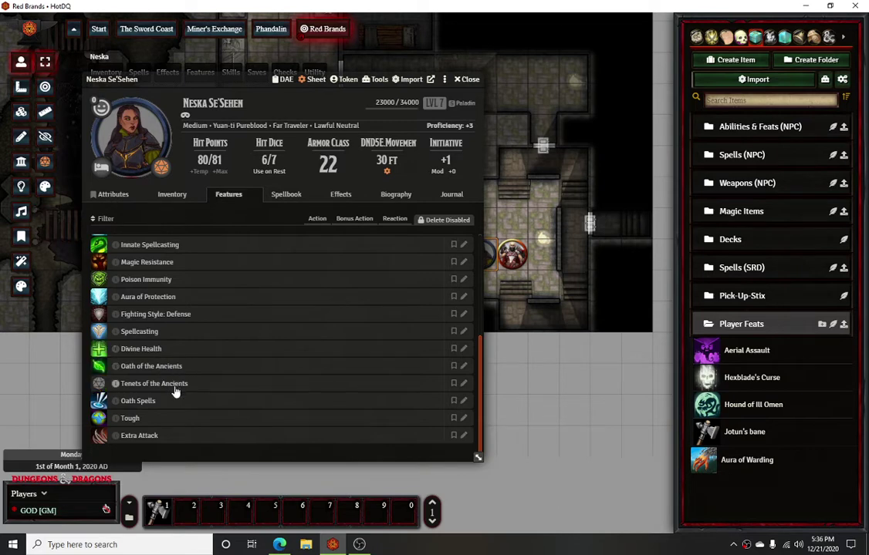
scroll(174, 386, "up", 4)
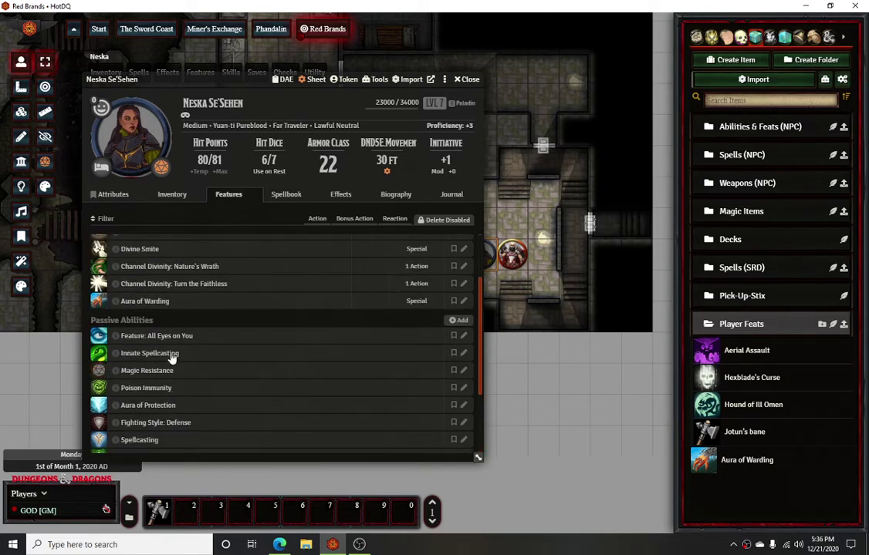
left_click(145, 303)
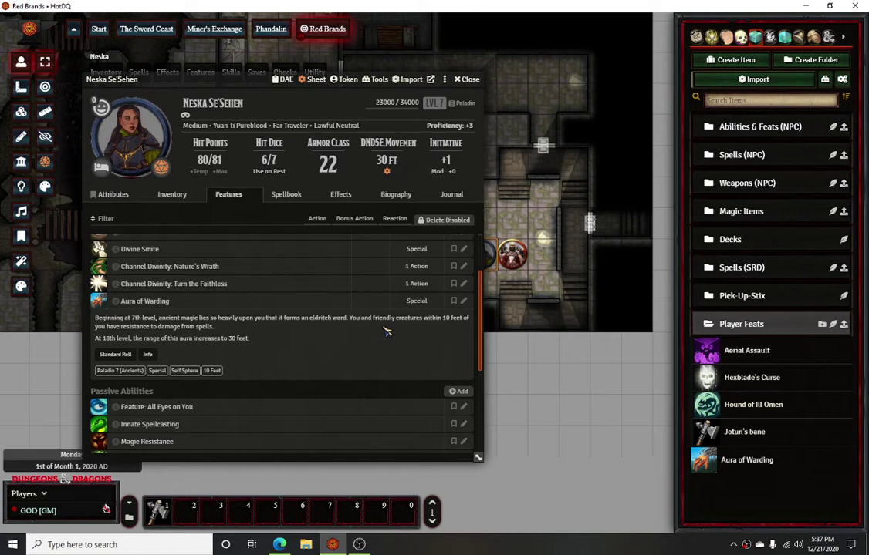
Browse Neska's Spellbook, Effects and Attributes tabs, scrolling down to her damage resistances
left_click(285, 196)
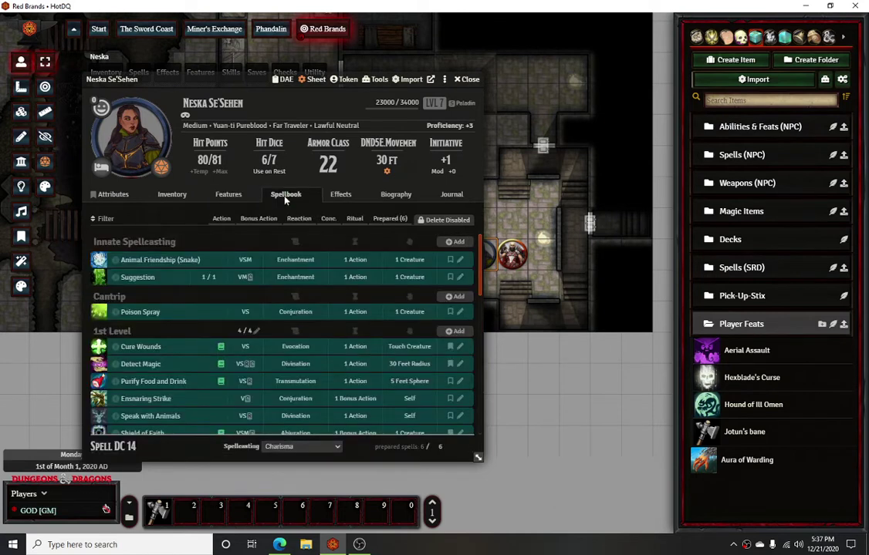
left_click(336, 196)
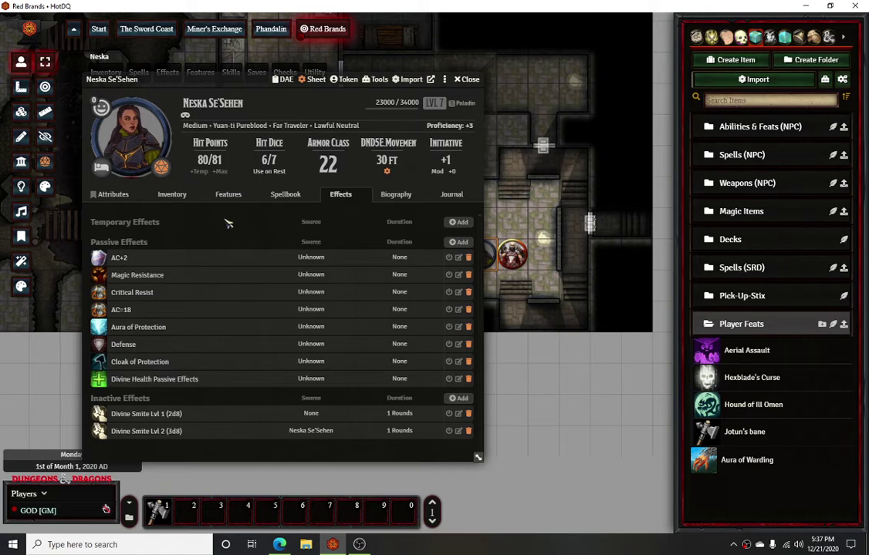
left_click(108, 195)
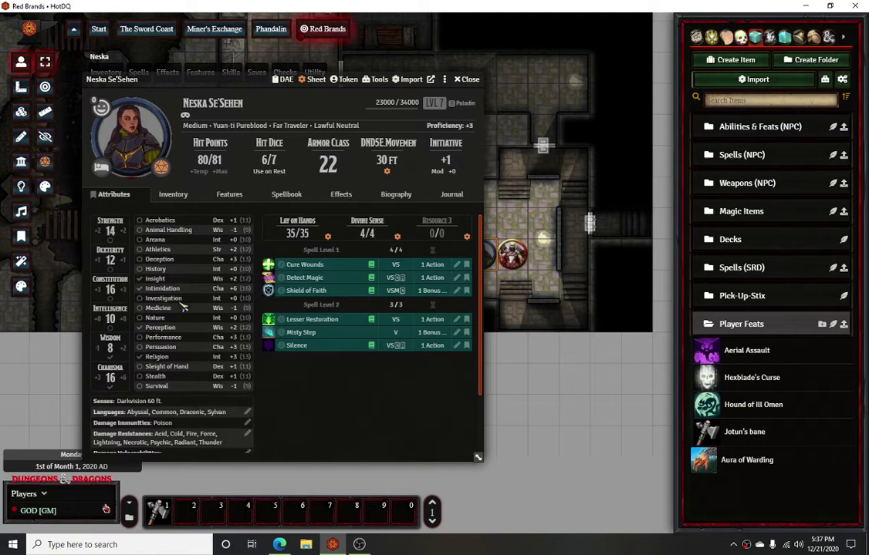
scroll(197, 324, "down", 3)
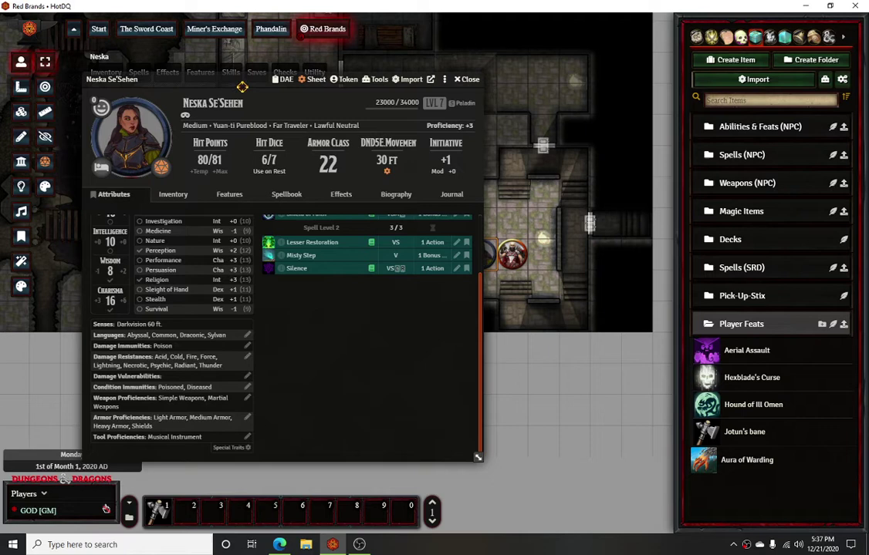
Minimize Neska's sheet, restore Aura of Warding, and edit its Aura of Protection/Warding effect
double_click(216, 77)
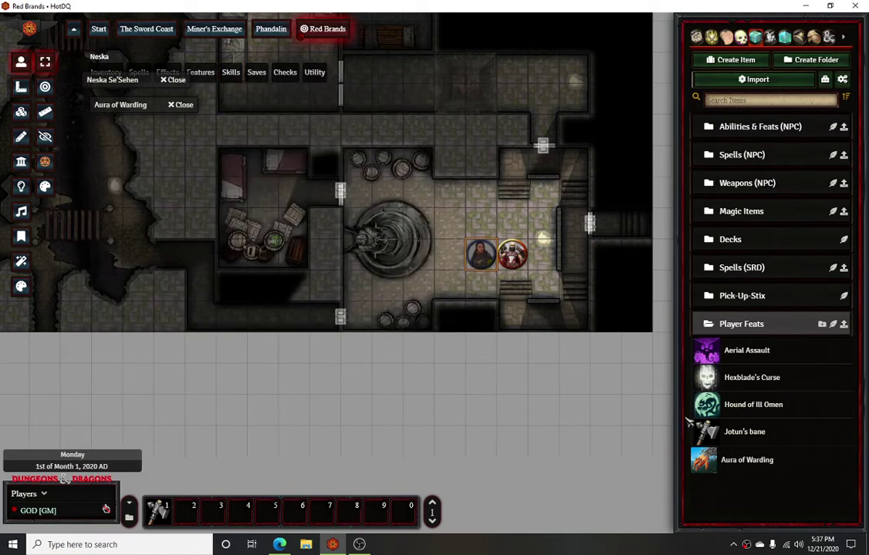
left_click(747, 461)
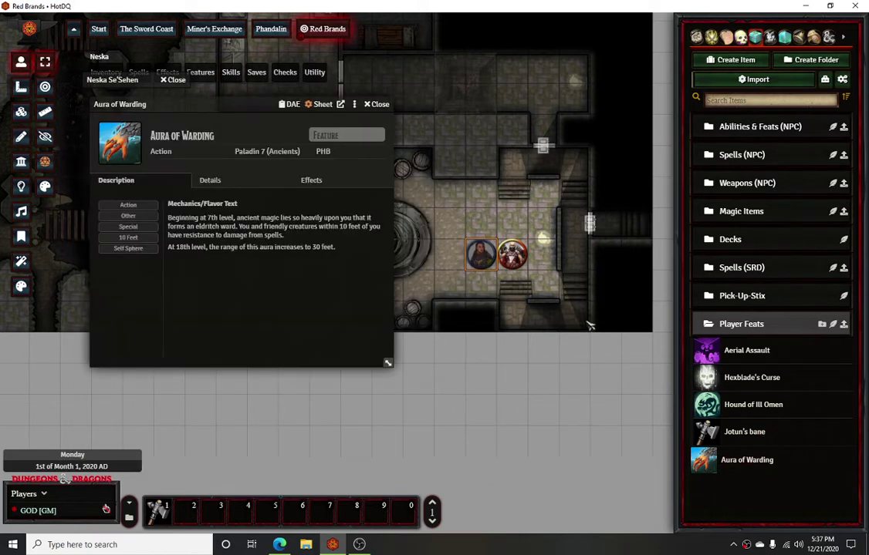
left_click_drag(185, 108, 230, 173)
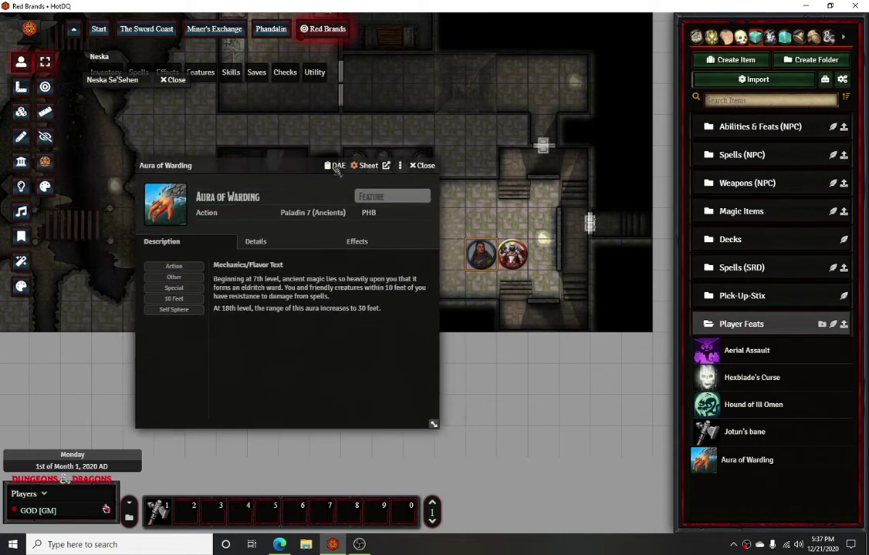
left_click(351, 242)
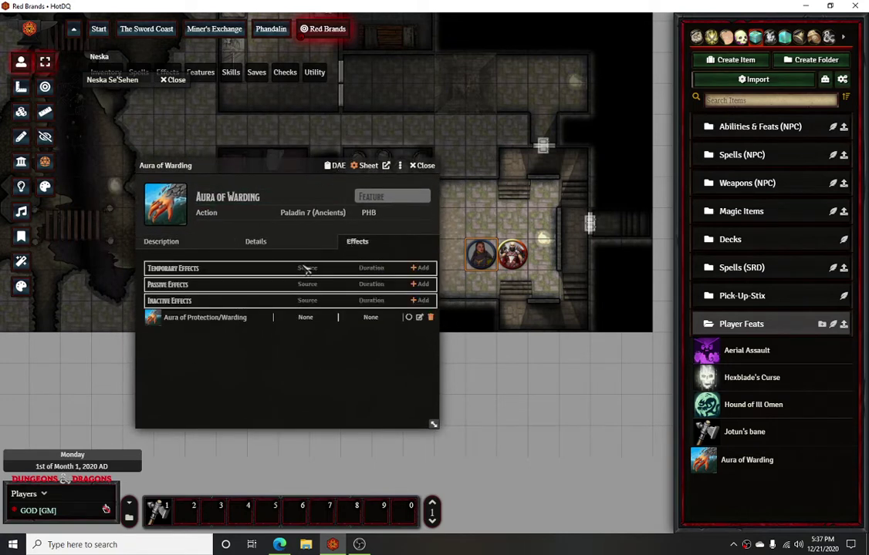
left_click(419, 317)
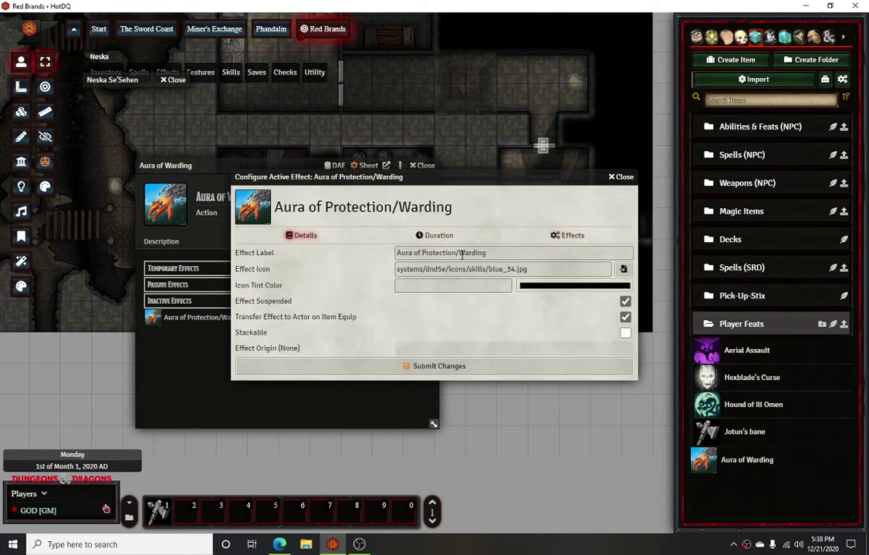
Add a new change row on the effect's Effects tab set to Traits Damage Resistance
left_click(568, 235)
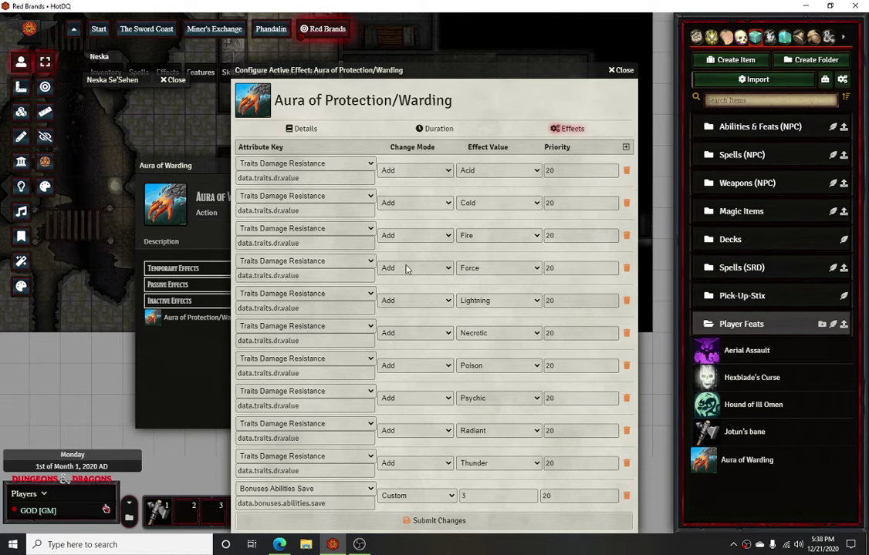
left_click(626, 147)
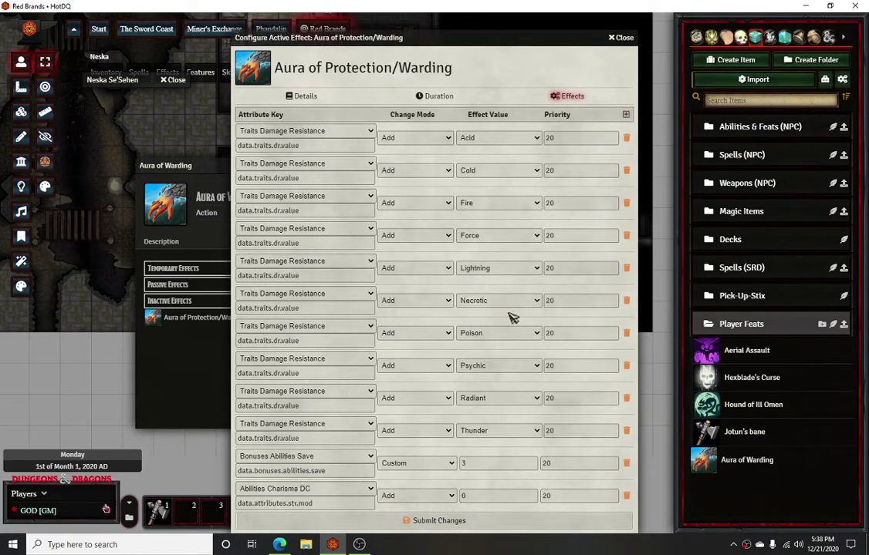
left_click(351, 489)
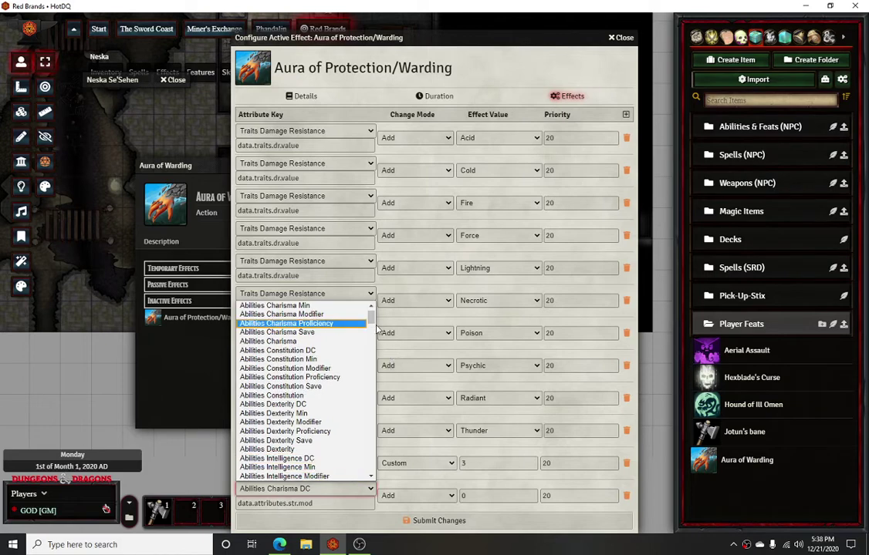
left_click_drag(370, 316, 385, 452)
left_click(288, 374)
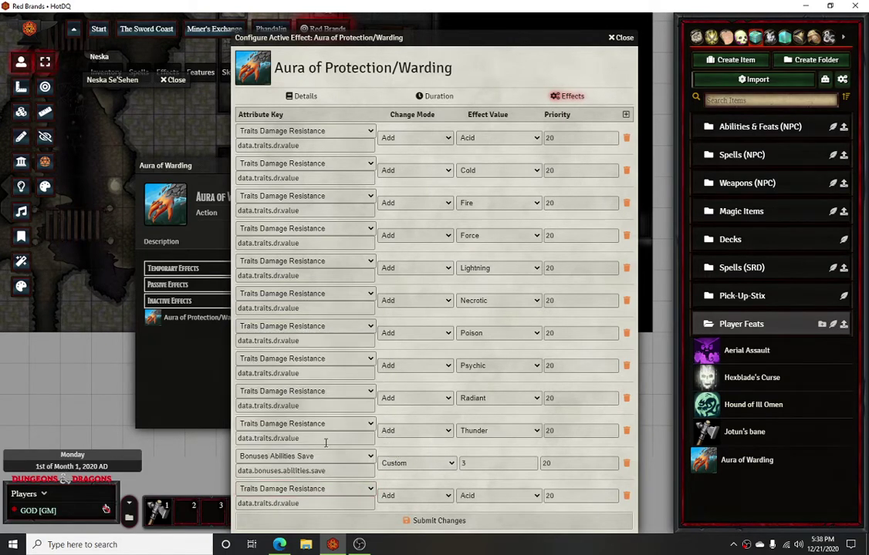
Leave the damage type unchanged, delete the added row, and close the effect configuration
left_click(477, 499)
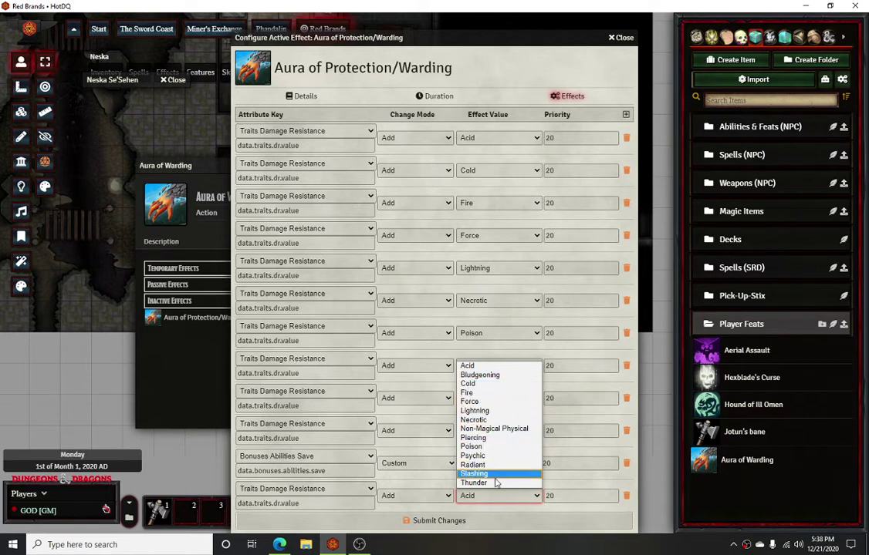
left_click(451, 485)
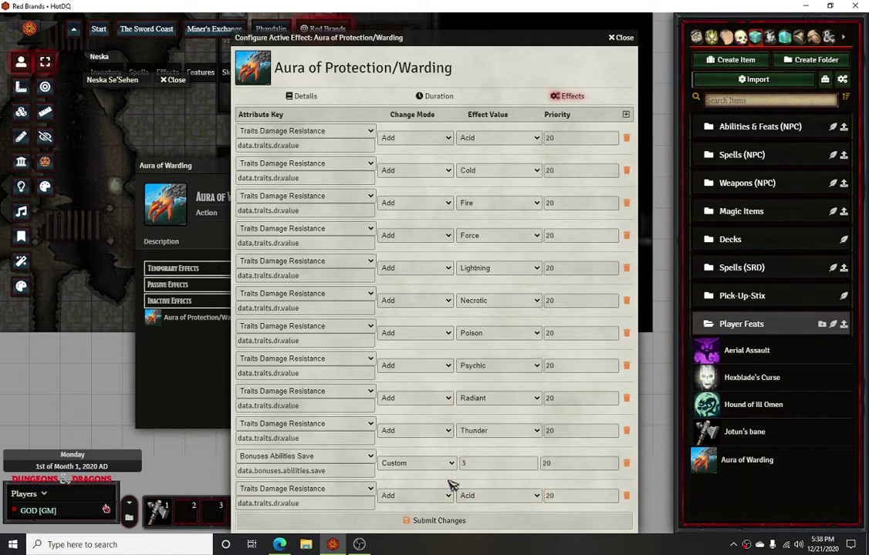
left_click(626, 496)
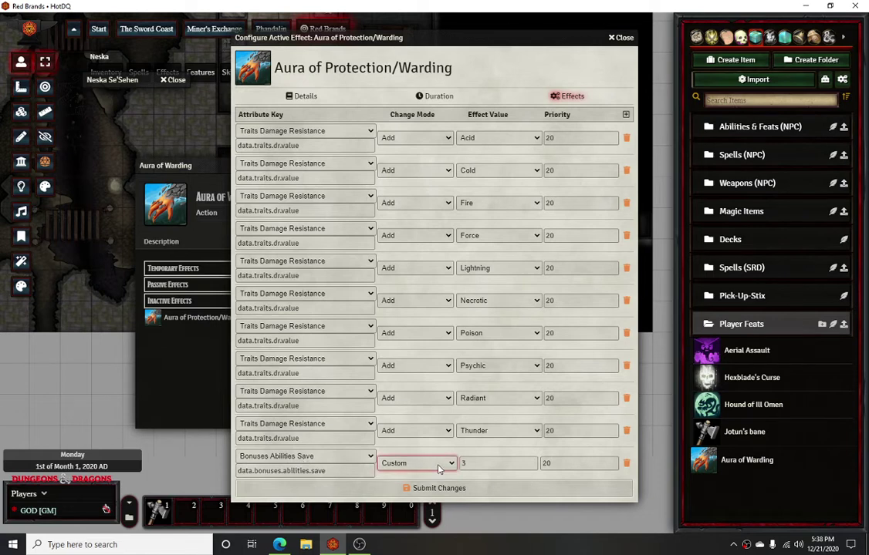
left_click(622, 36)
Look over Bors Bomenbreker's attributes and active effects, then close his sheet
left_click_drag(279, 171, 213, 128)
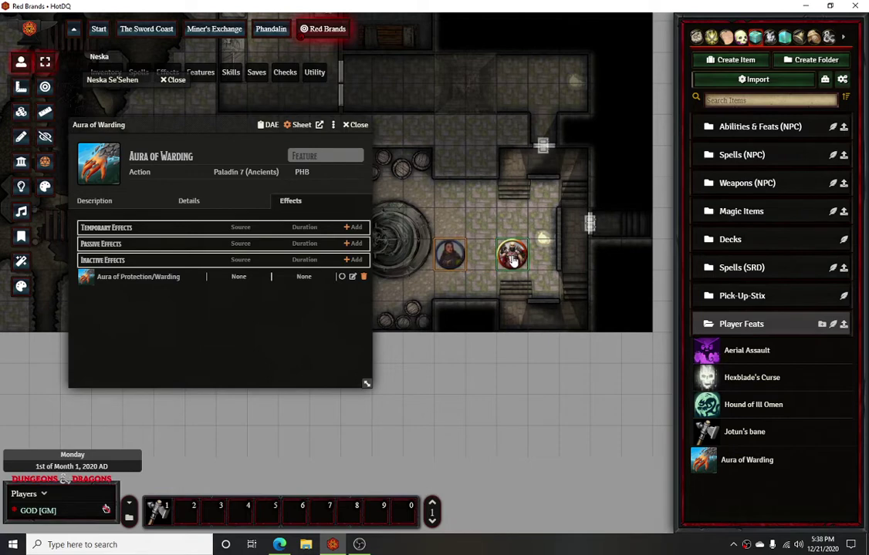
double_click(512, 256)
left_click(255, 203)
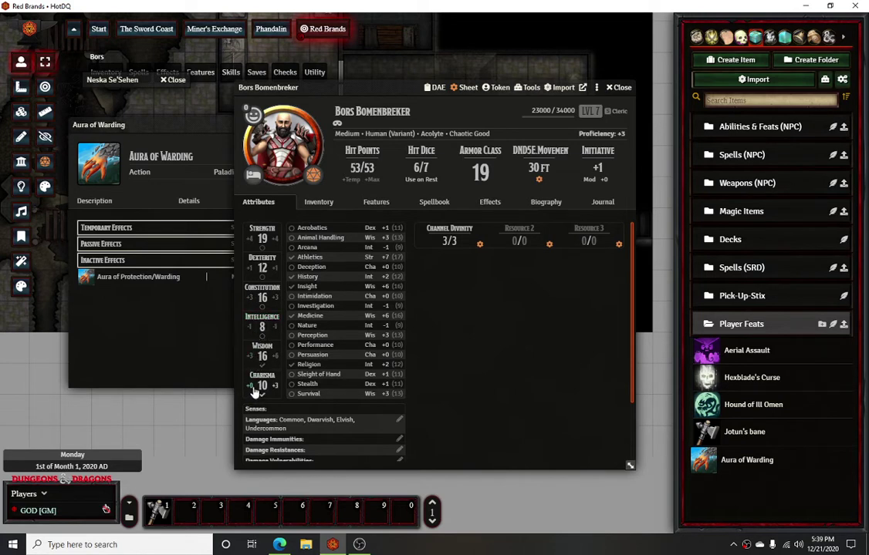
left_click(489, 201)
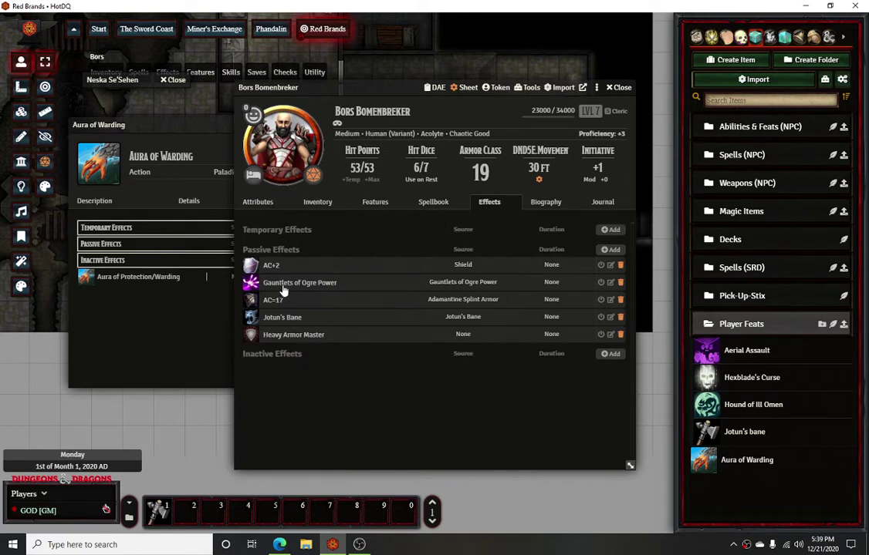
left_click_drag(330, 84, 239, 91)
left_click(469, 87)
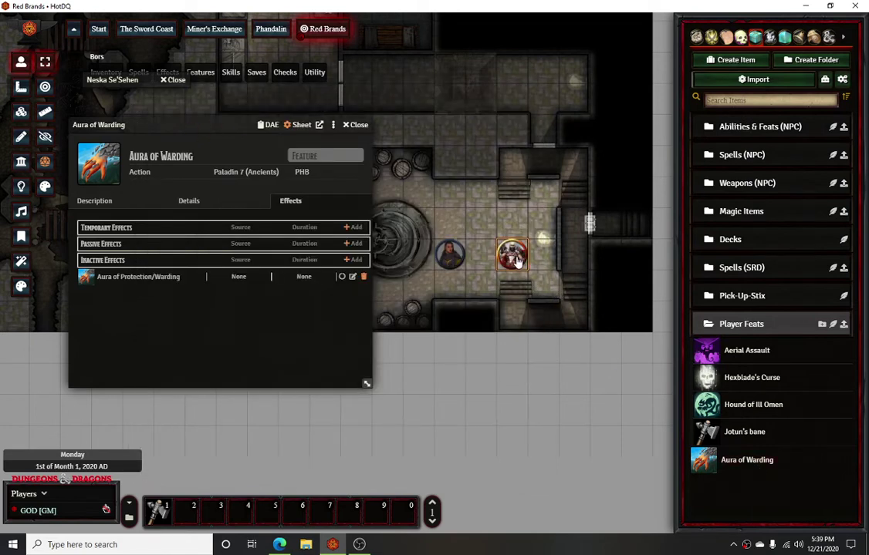
Drag Aura of Warding from Player Feats onto Bors's Features, check his Effects, and minimize
double_click(441, 244)
left_click(283, 210)
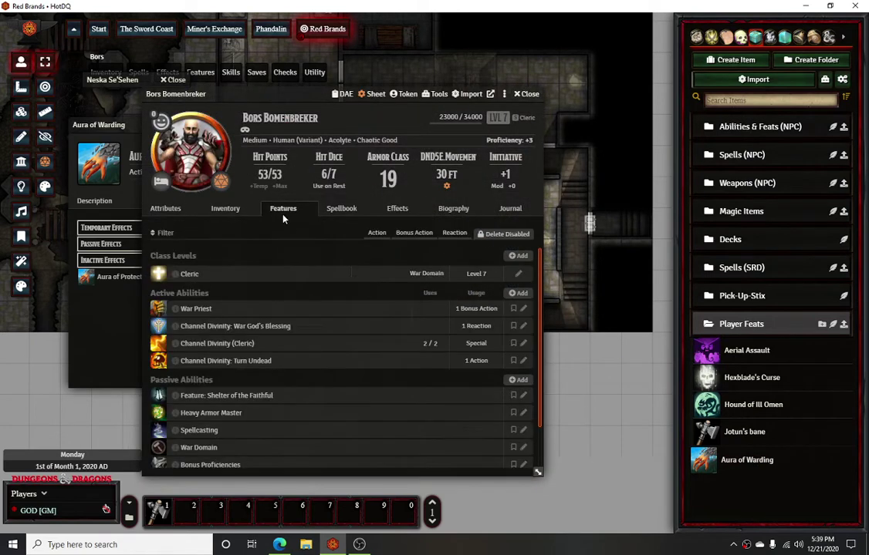
scroll(369, 381, "down", 1)
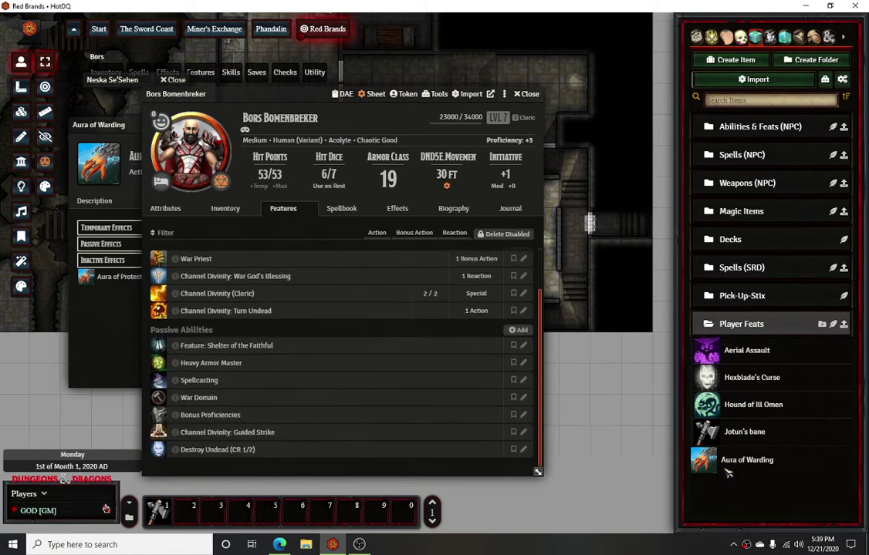
left_click_drag(737, 461, 248, 412)
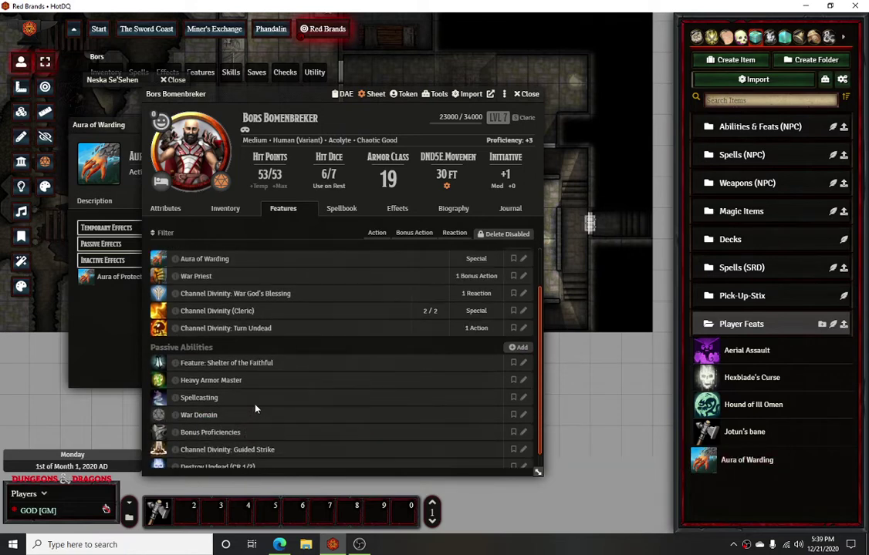
left_click(396, 209)
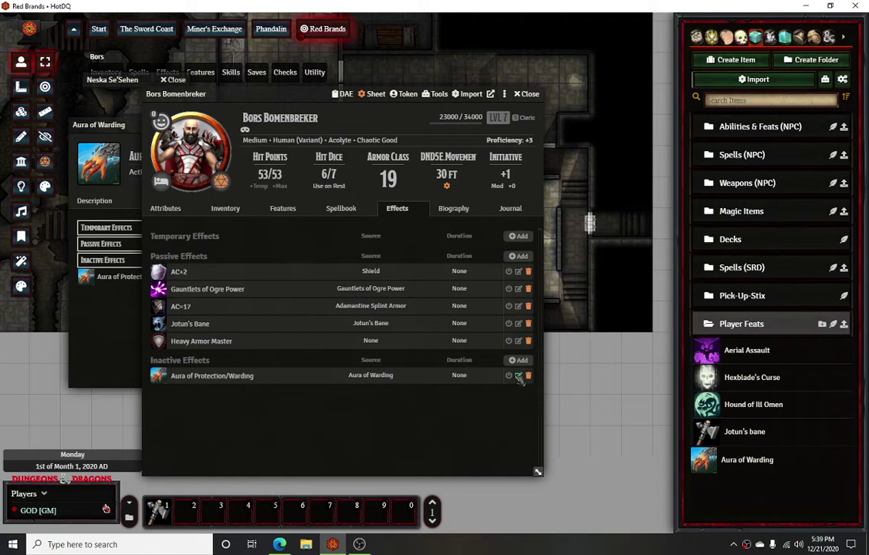
double_click(303, 105)
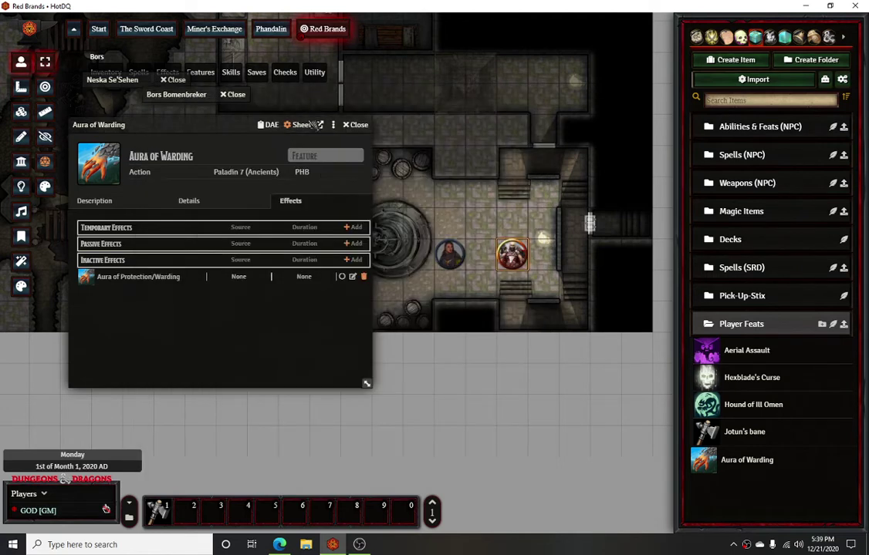
Close the Aura of Warding sheet and move Bors's token next to Neska's by the statue
left_click(355, 124)
left_click_drag(449, 266, 418, 285)
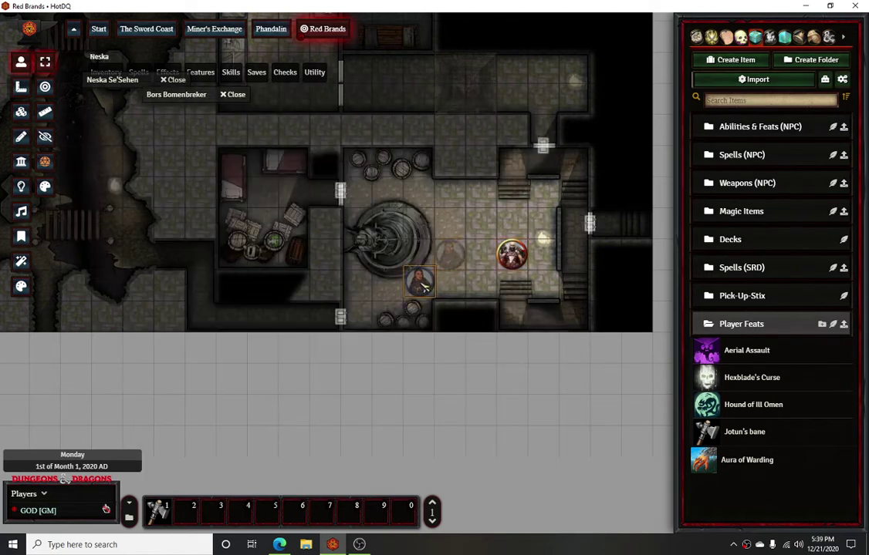
left_click_drag(503, 265, 543, 285)
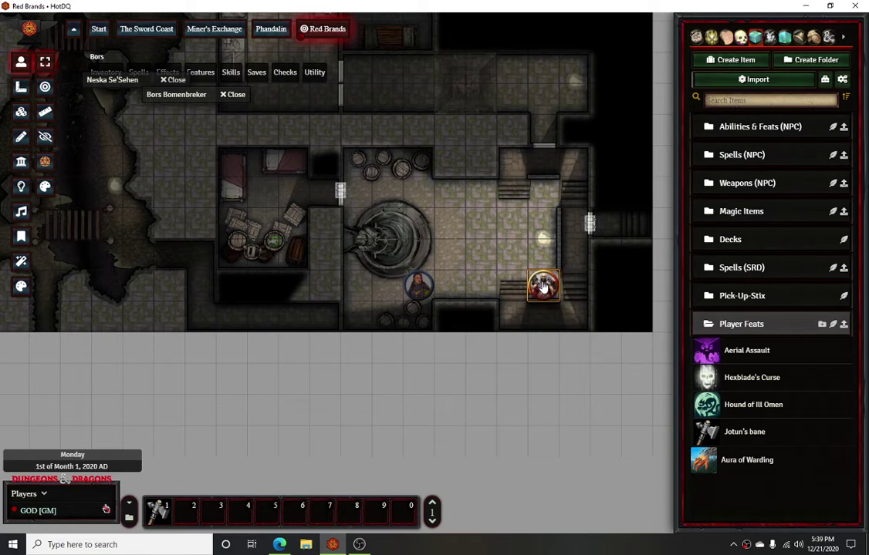
left_click_drag(542, 287, 479, 286)
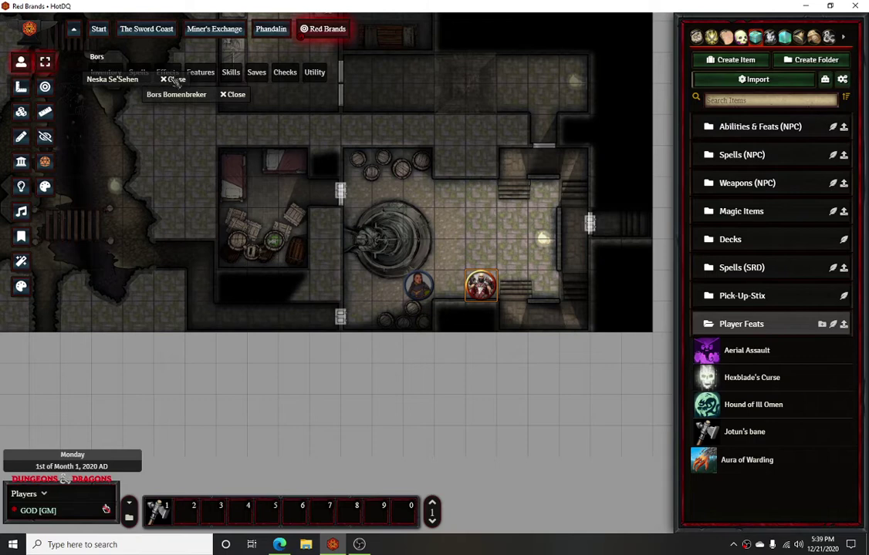
mouse_move(167, 75)
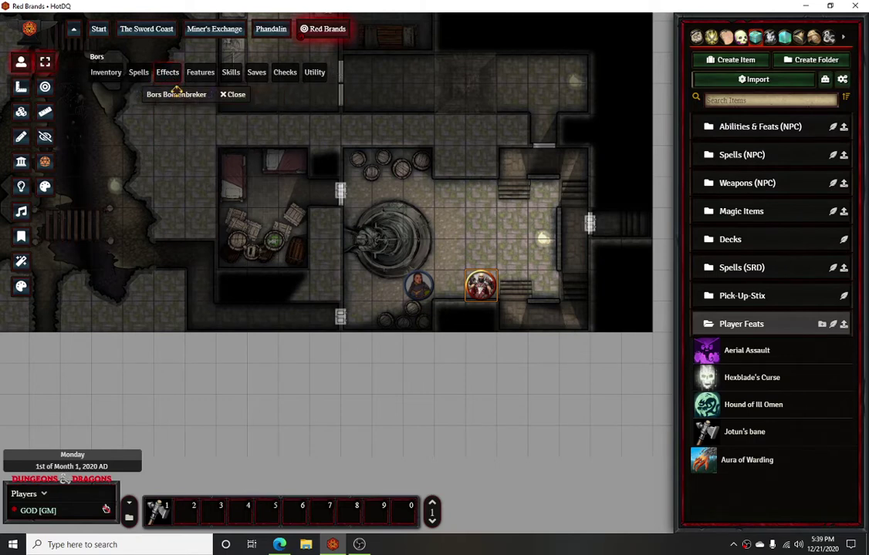
left_click_drag(192, 94, 379, 77)
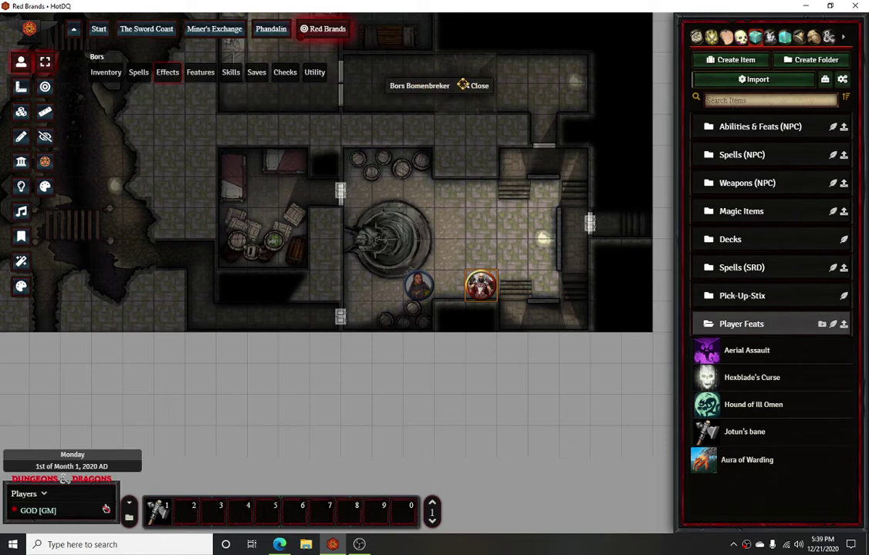
Open Bors's sheet and review his attributes, resources and effects list
mouse_move(168, 76)
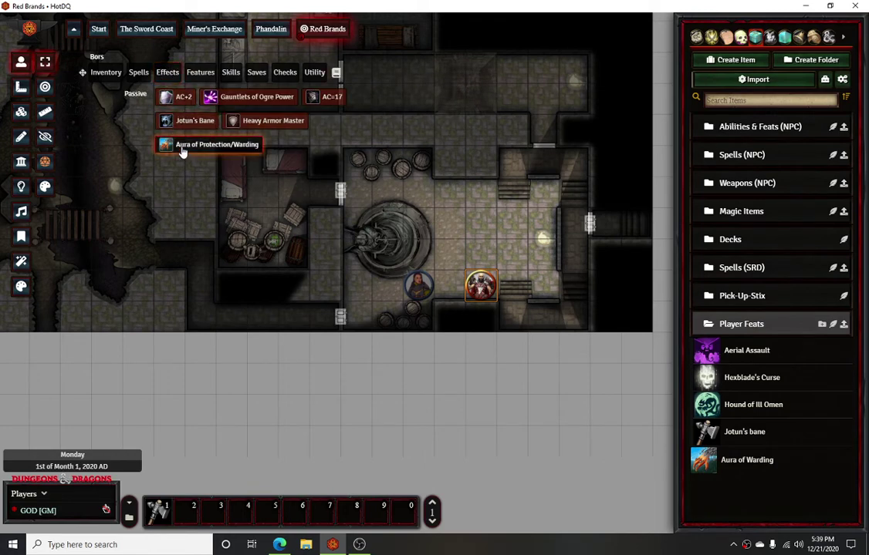
double_click(418, 284)
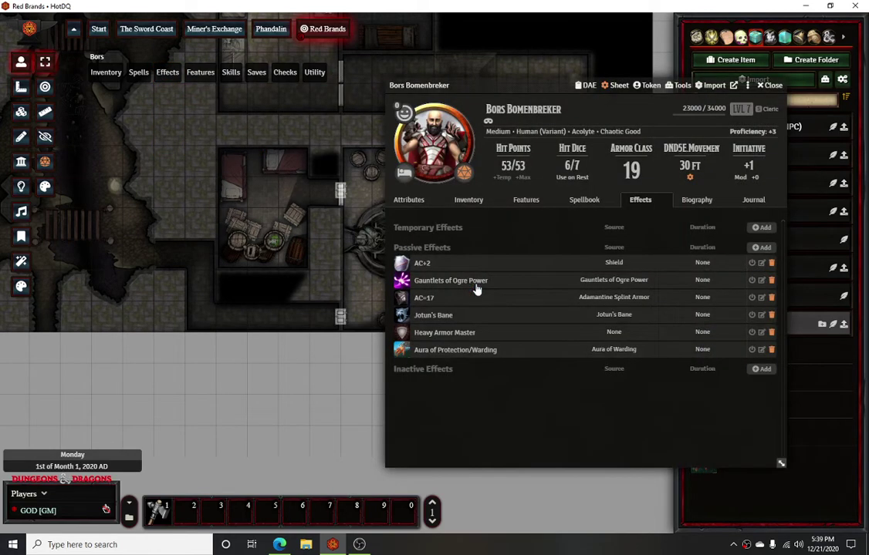
left_click(409, 199)
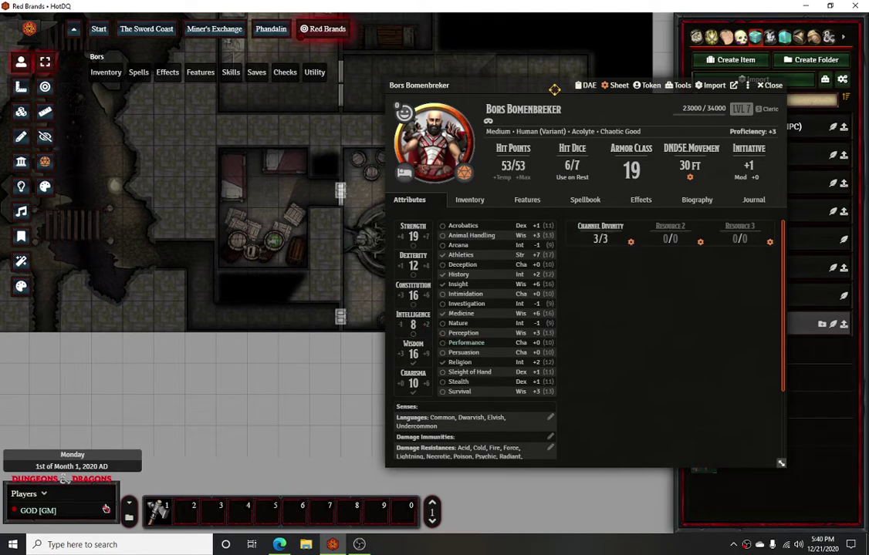
left_click_drag(555, 90, 481, 90)
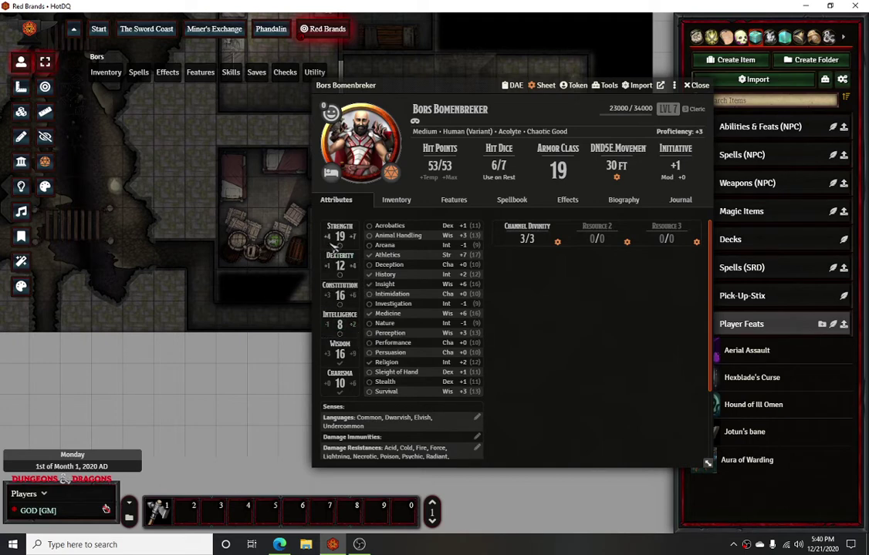
left_click(567, 200)
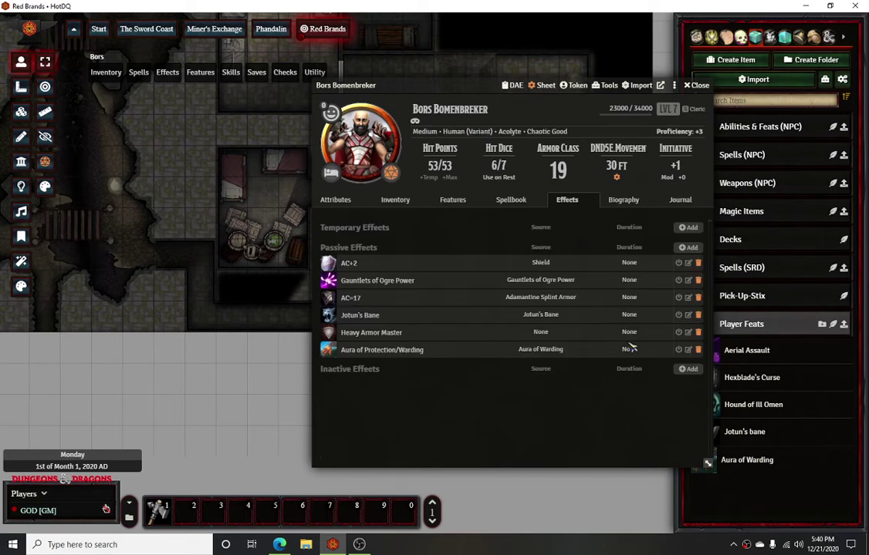
Switch off Aura of Protection/Warding and check Bors's damage resistances without it
left_click(678, 350)
left_click(351, 203)
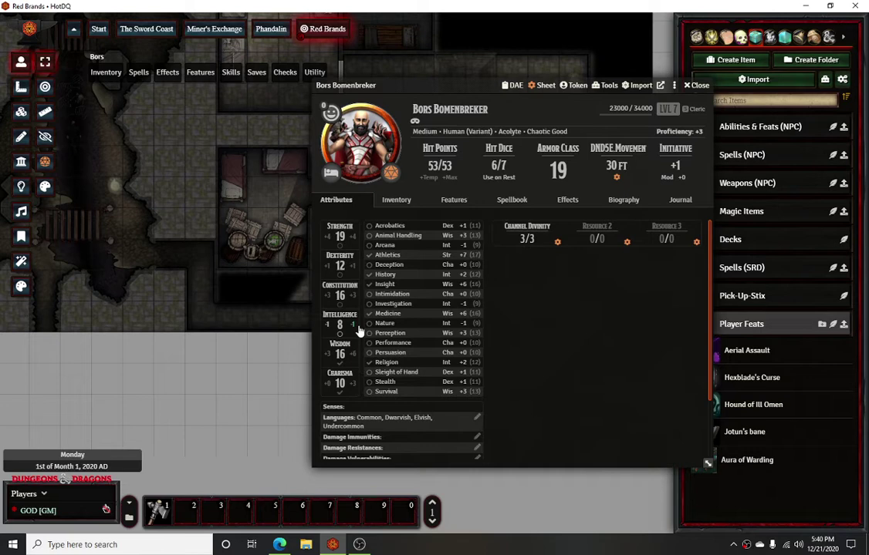
left_click(567, 200)
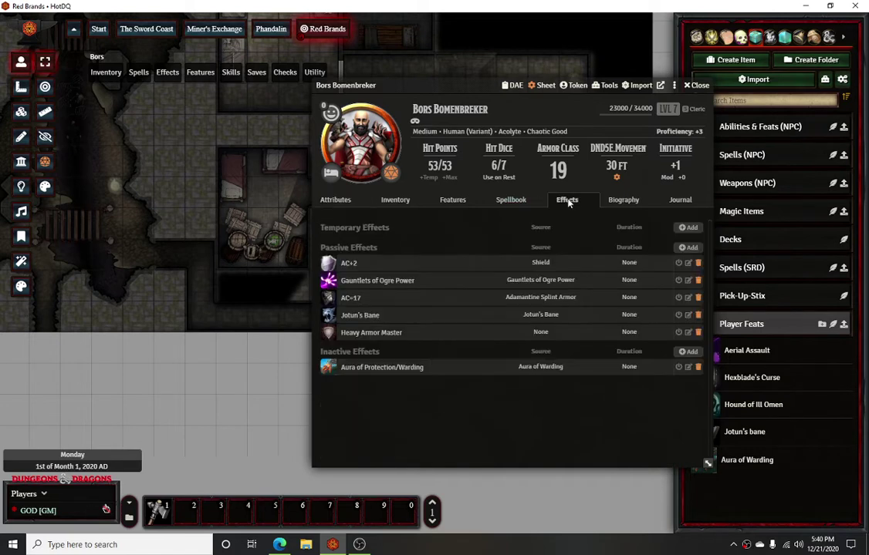
left_click(335, 200)
scroll(347, 361, "down", 5)
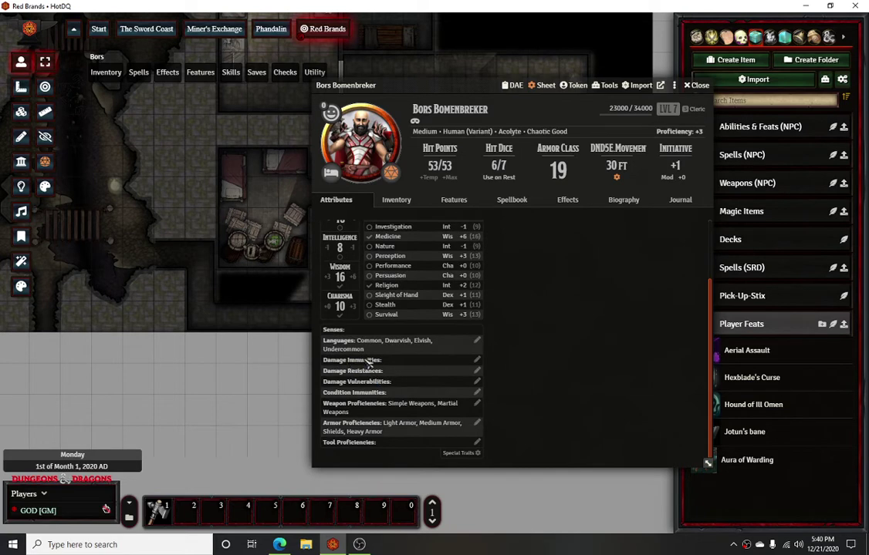
Re-enable Aura of Protection/Warding, confirm his damage resistances, and close the sheet
left_click(575, 206)
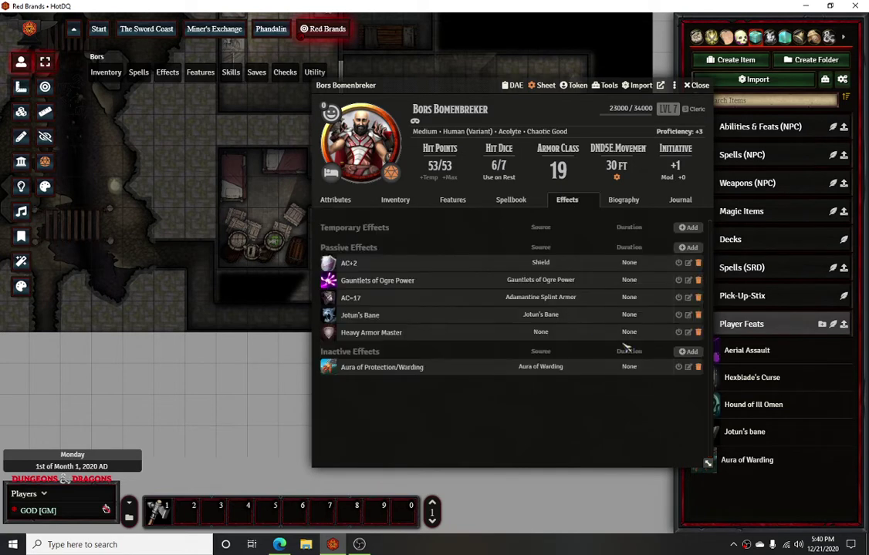
left_click(679, 368)
left_click(335, 200)
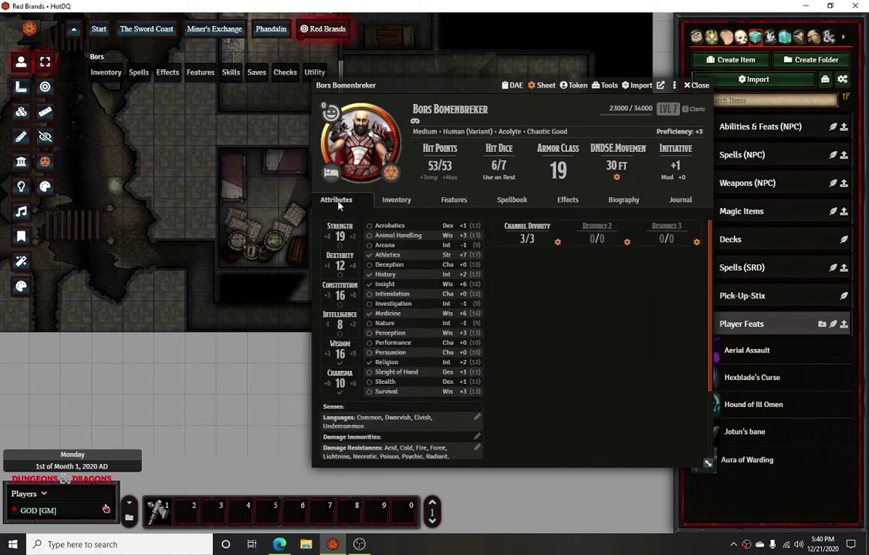
scroll(366, 356, "down", 5)
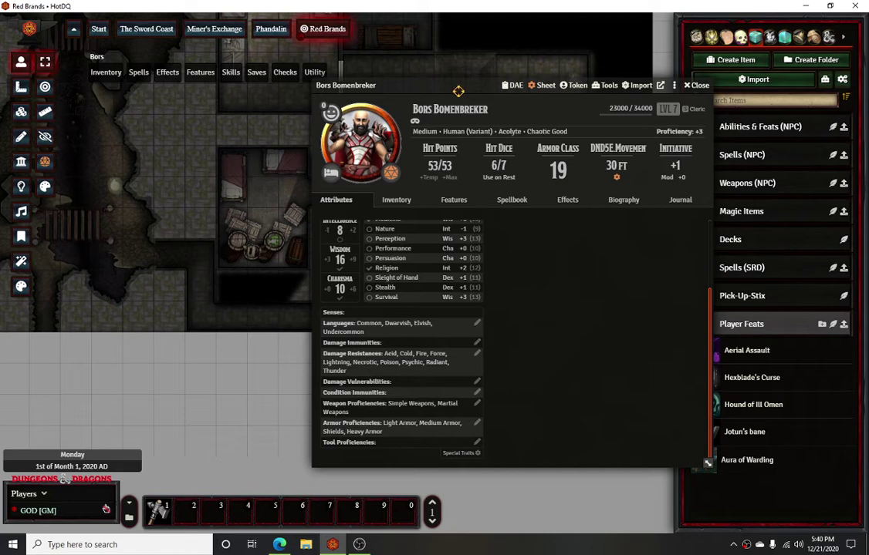
left_click(690, 85)
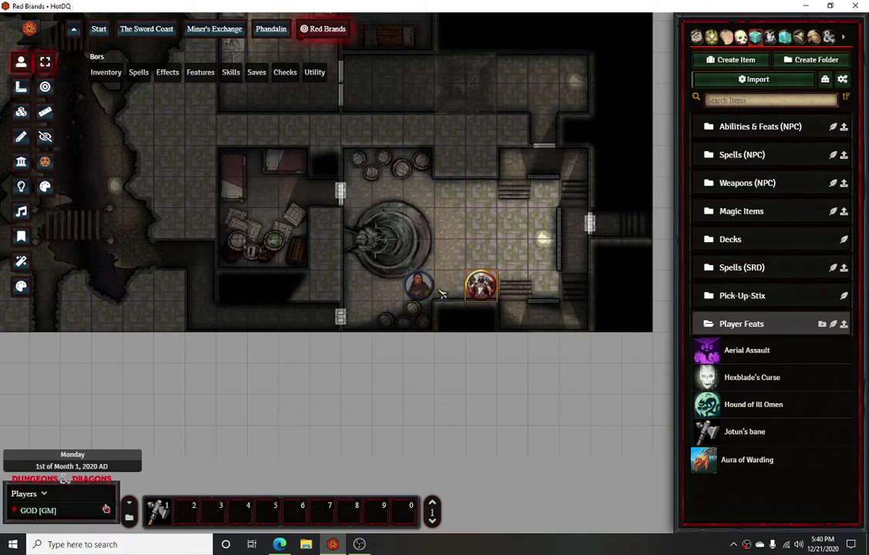
Review Bors's Inventory and Effects tabs, close his sheet, and deselect his token
double_click(482, 291)
left_click(397, 201)
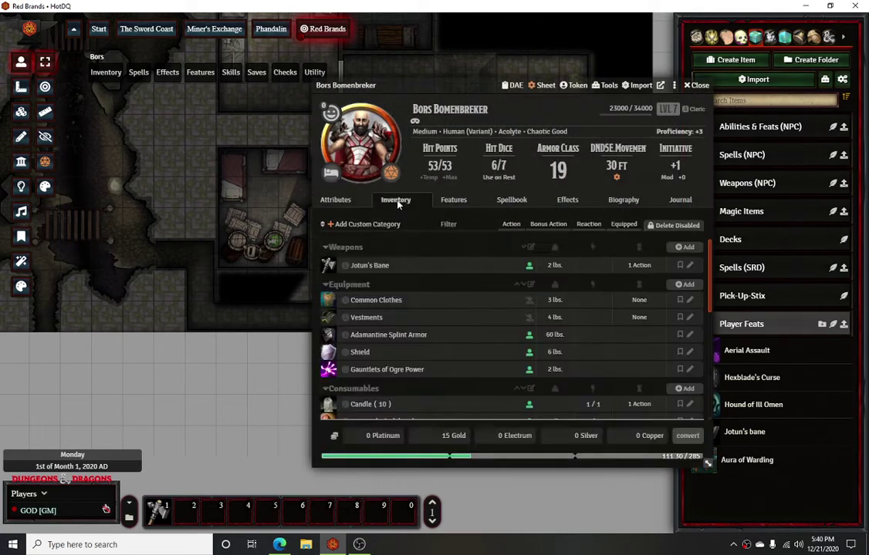
left_click(566, 201)
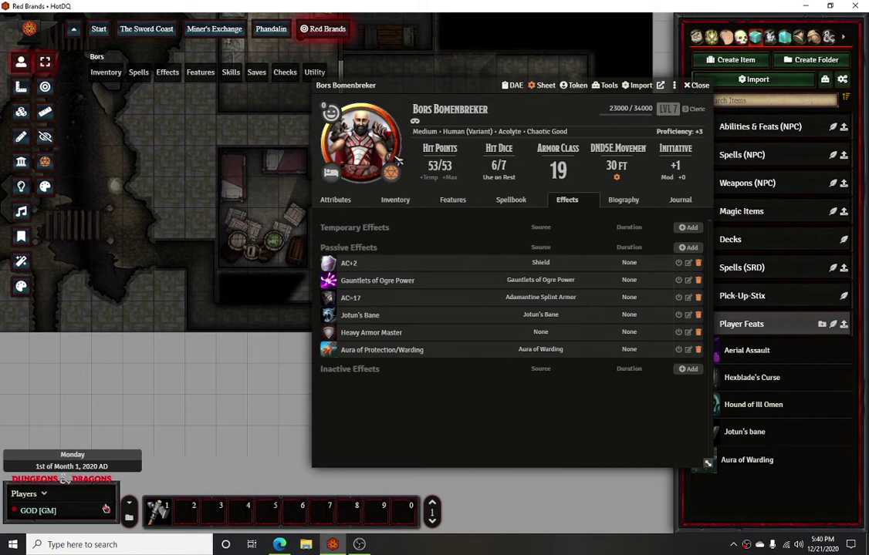
left_click(691, 85)
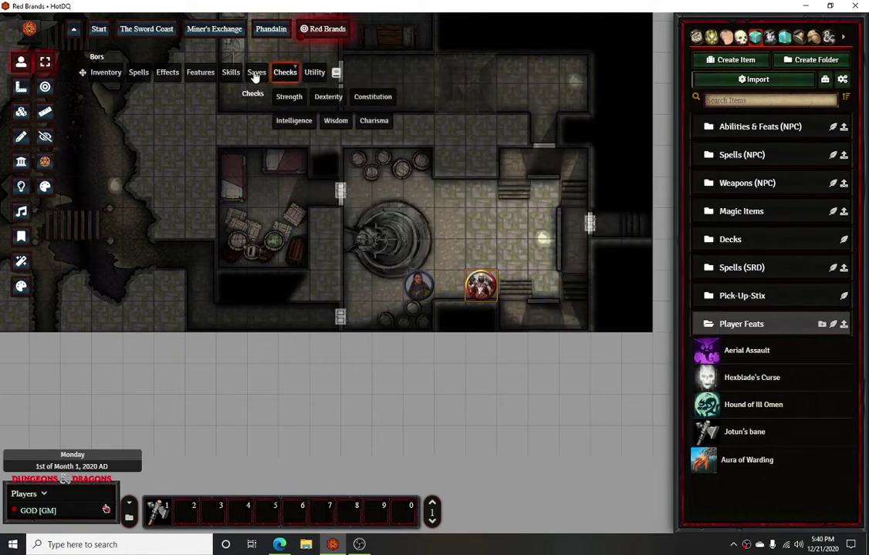
mouse_move(178, 76)
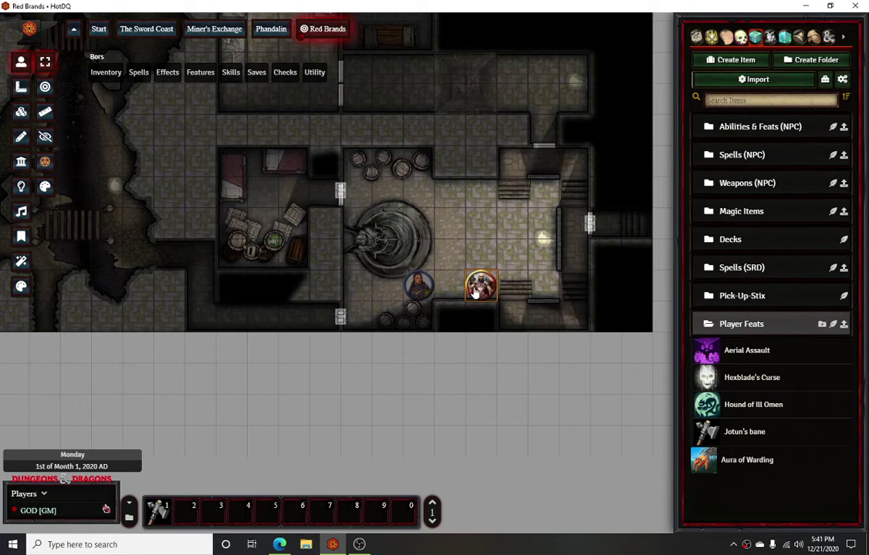
left_click(453, 252)
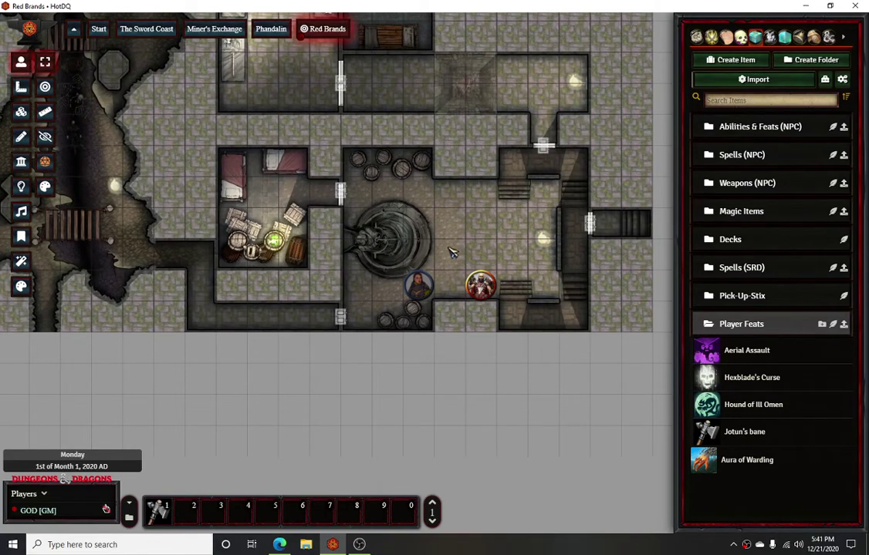
Open Neska's sheet, read the Magic Resistance feature description, and return to her Effects list
double_click(419, 288)
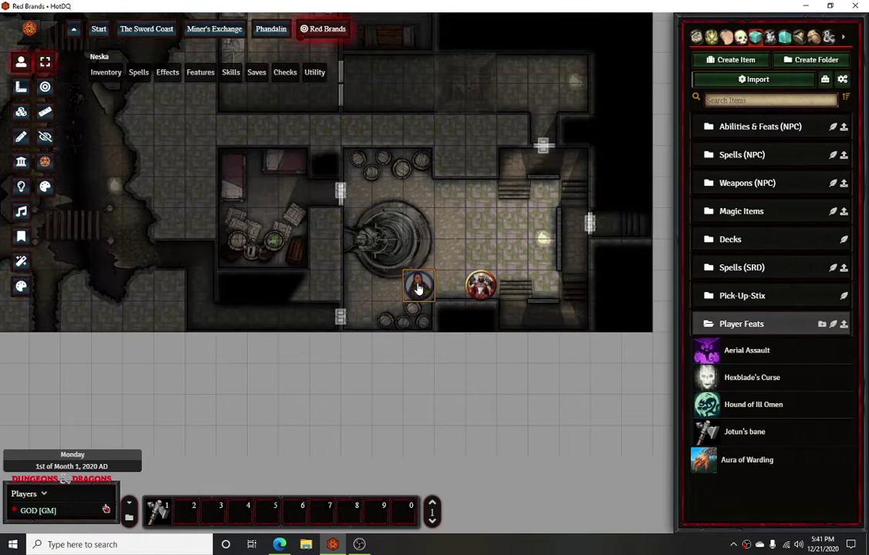
left_click(334, 193)
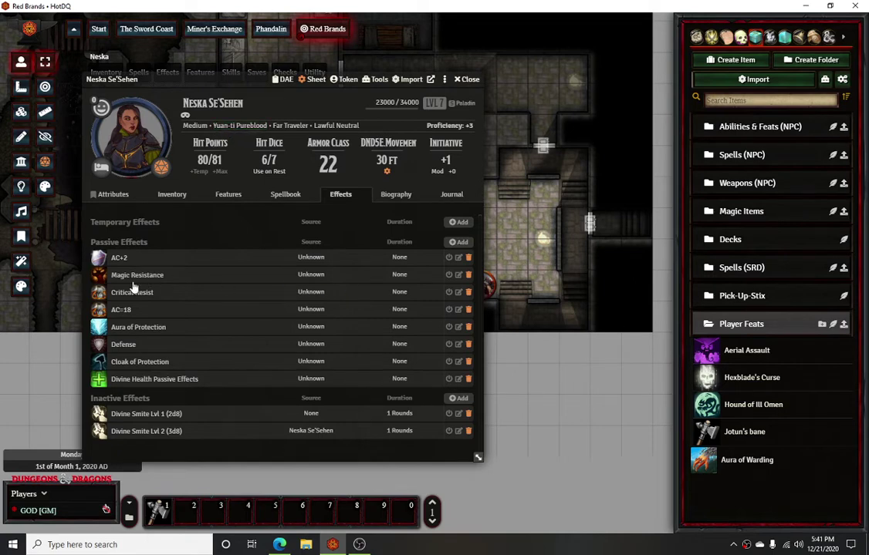
left_click(228, 194)
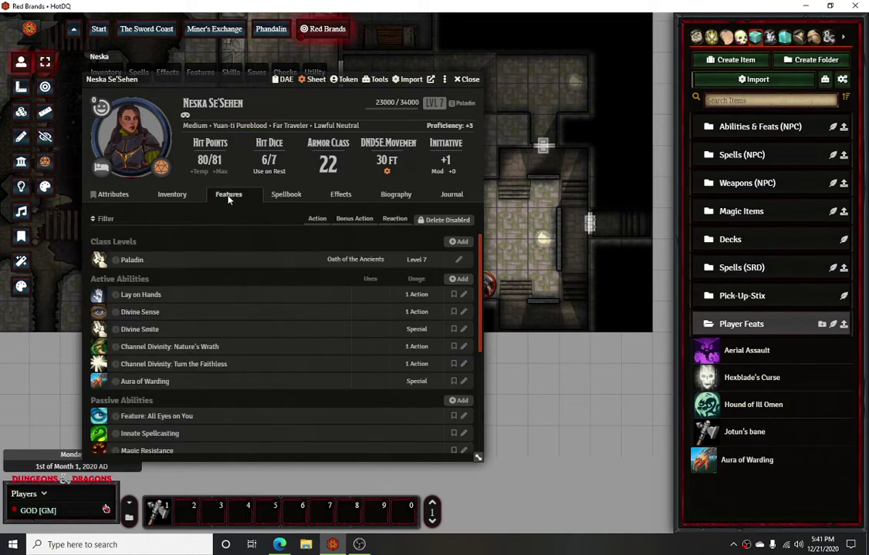
scroll(164, 339, "down", 3)
left_click(145, 263)
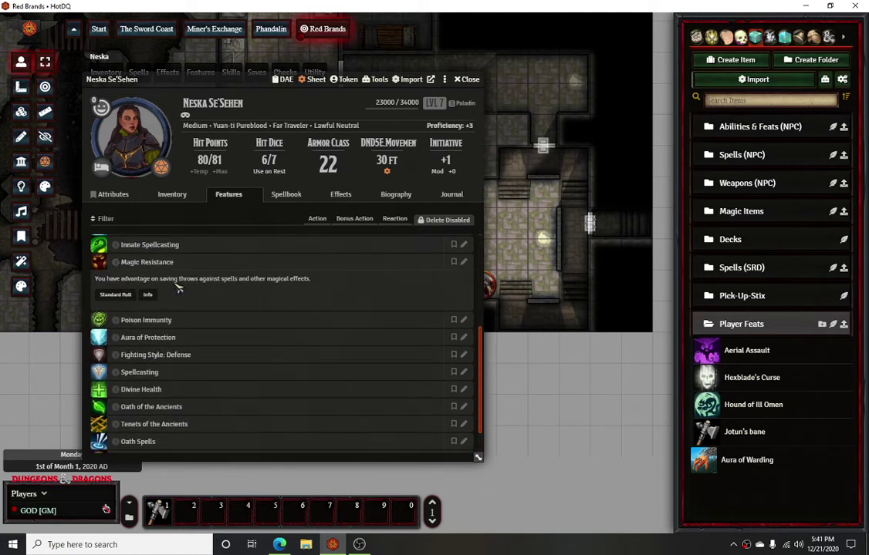
left_click(340, 195)
Open Magic Resistance's settings, inspect its two midi-qol advantage attribute keys, and close without changes
left_click(459, 274)
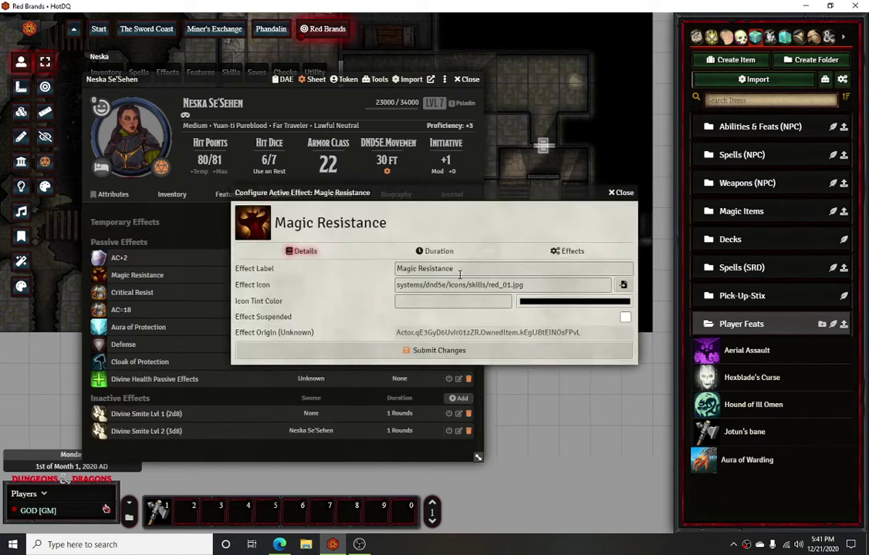
left_click(545, 253)
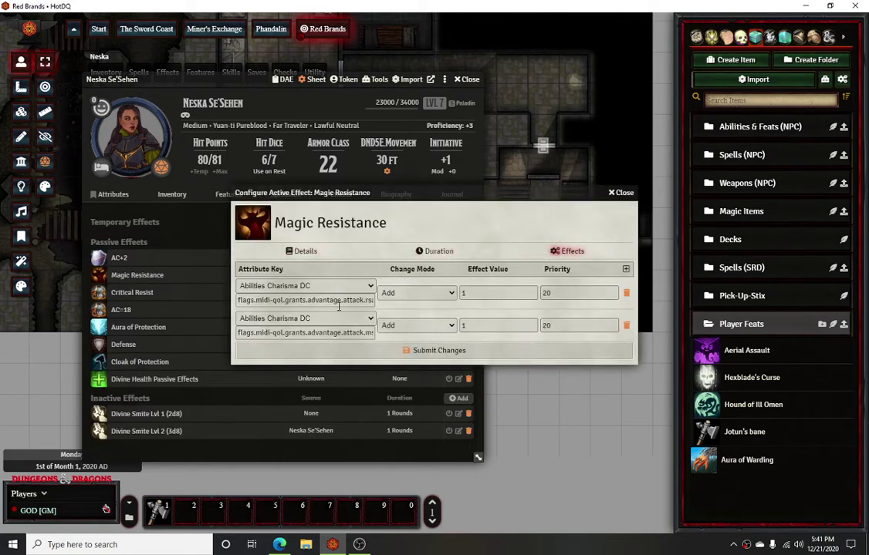
left_click_drag(259, 302, 275, 303)
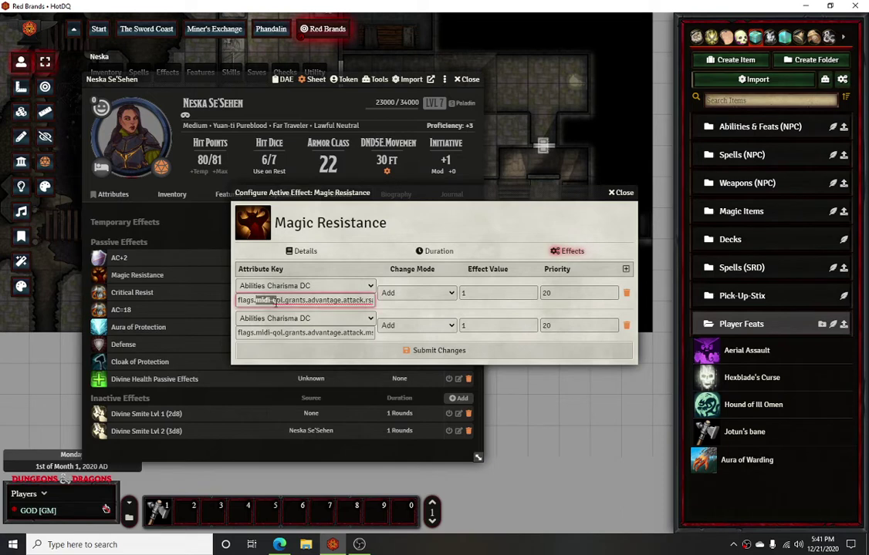
left_click(286, 301)
left_click_drag(332, 301, 351, 303)
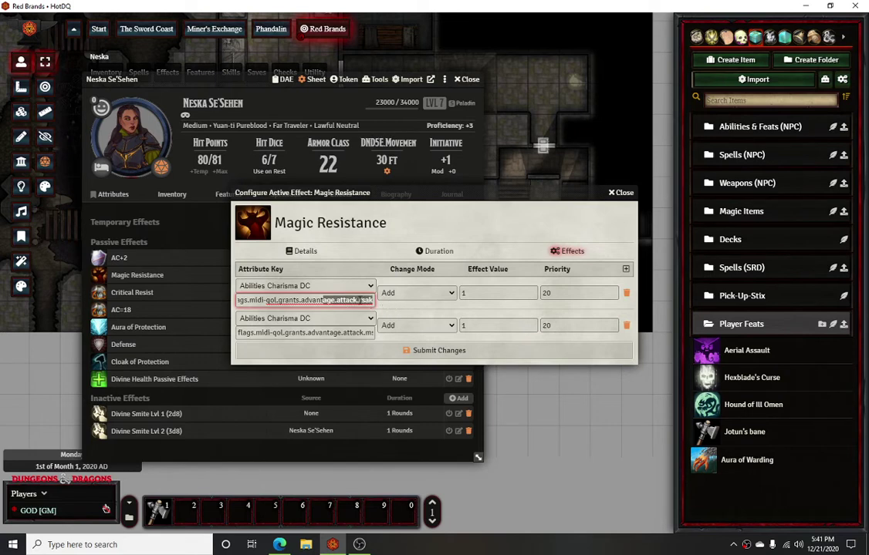
left_click(355, 330)
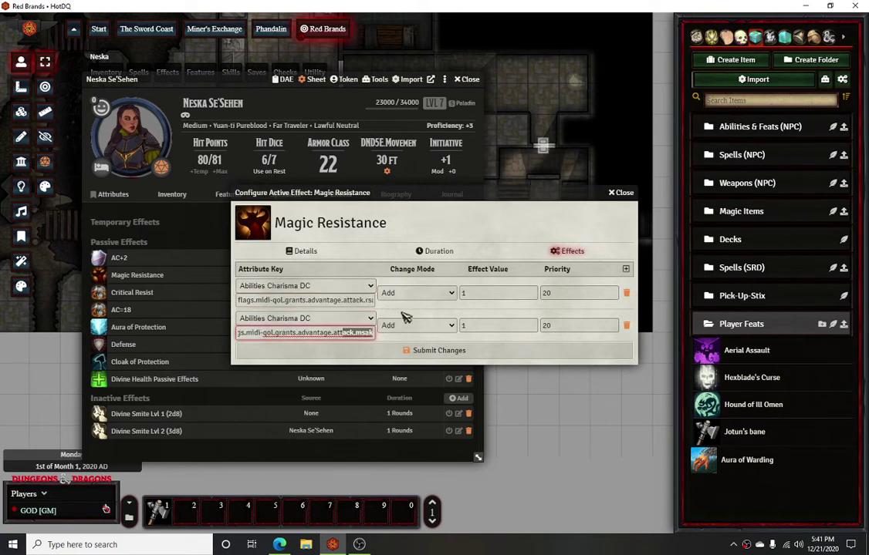
left_click(404, 308)
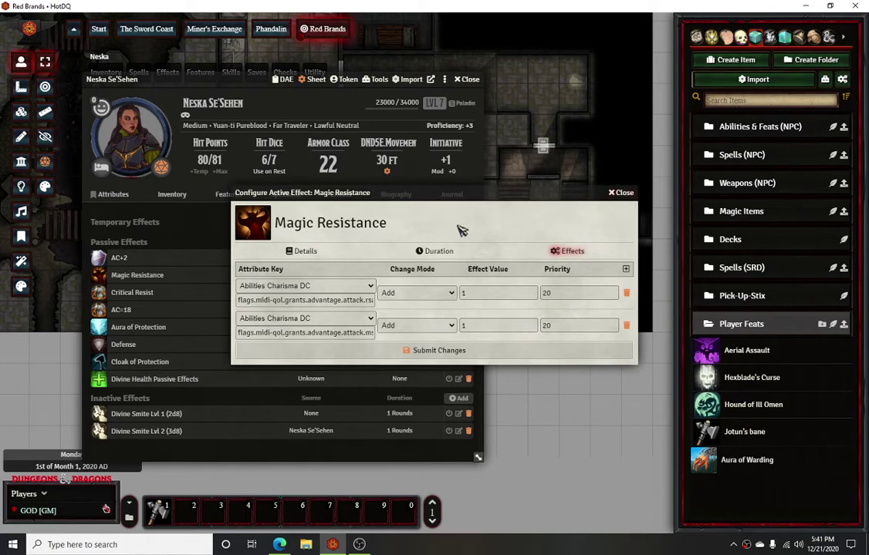
left_click(620, 193)
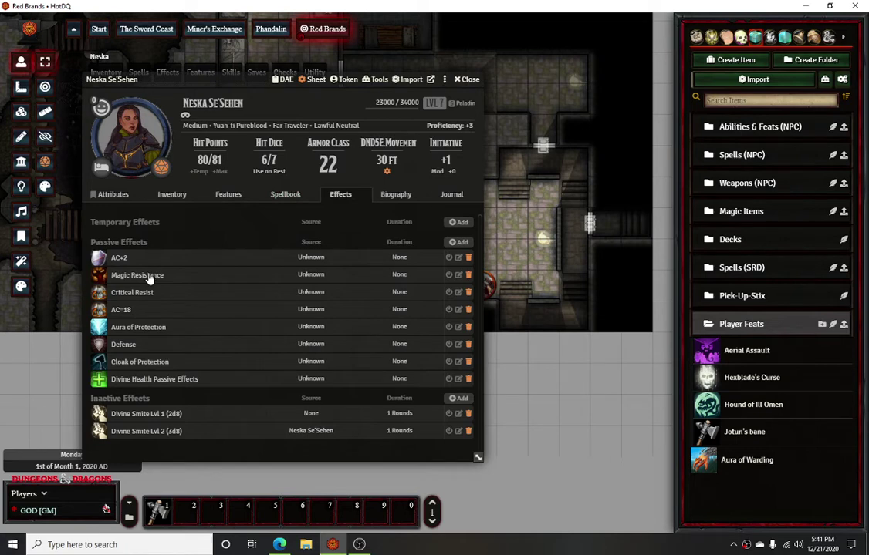
Show Neska's Features list and toggle the Magic Resistance description closed, open, then closed
left_click(228, 195)
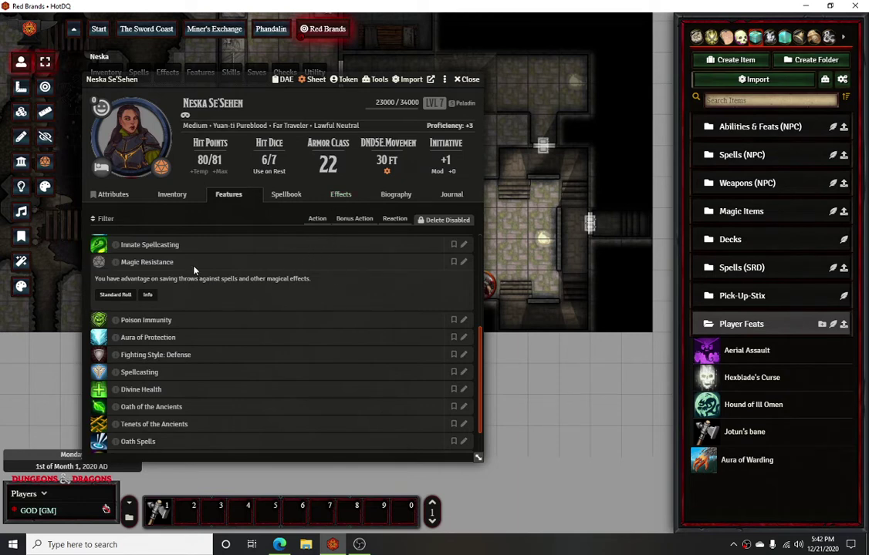
left_click(138, 263)
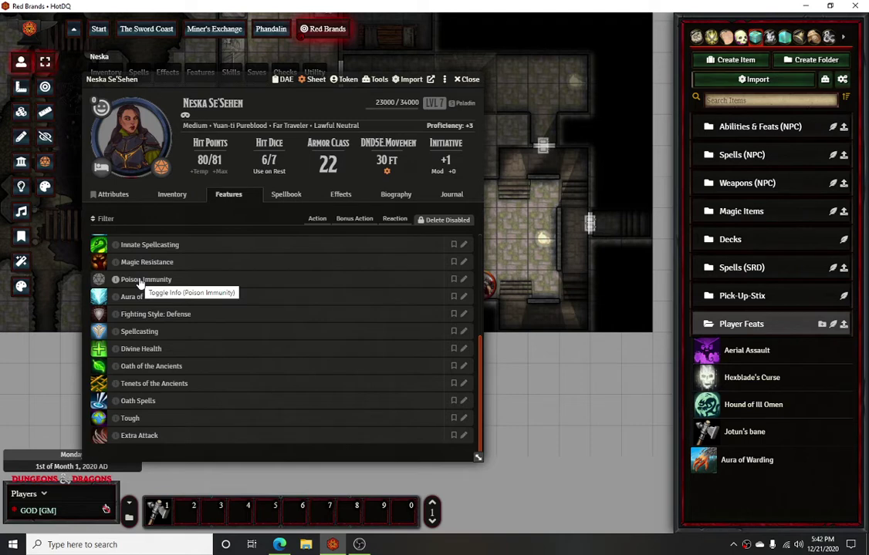
left_click(149, 263)
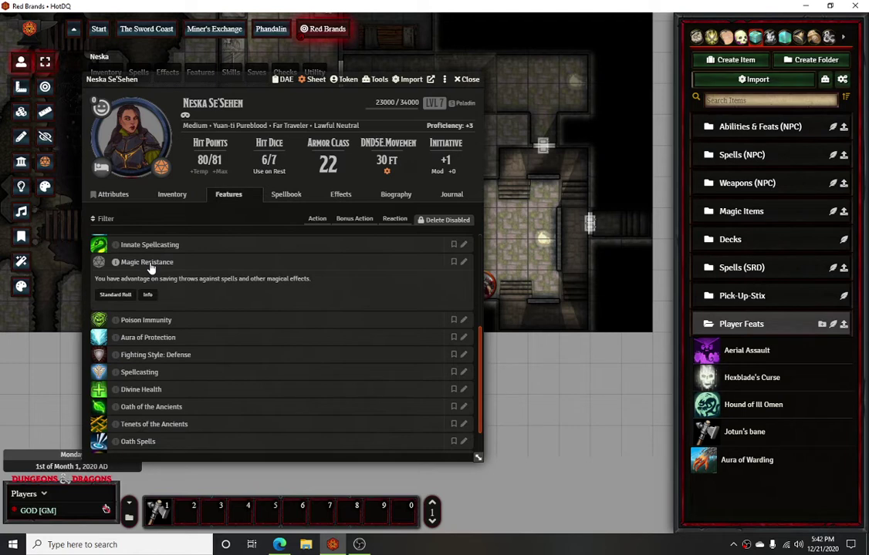
left_click(152, 265)
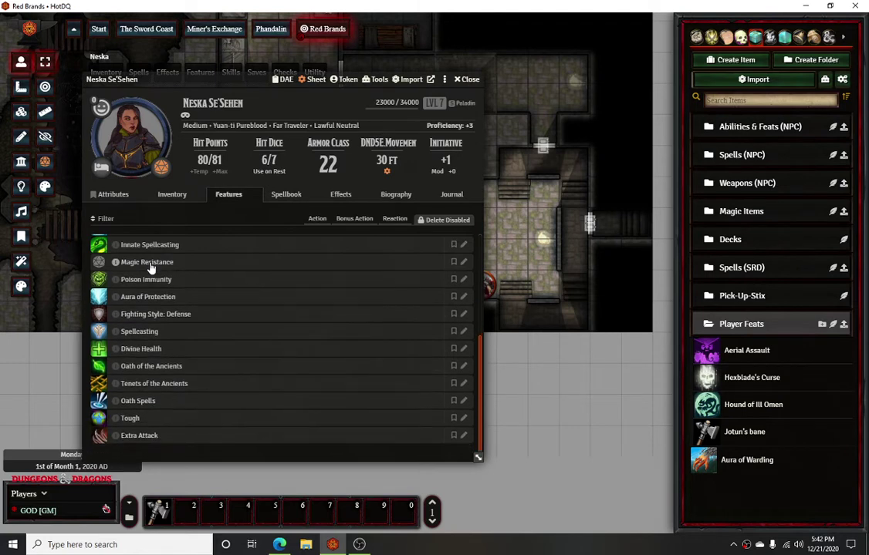
Look over her Attributes and Spellbook, then return to the Features list
left_click(114, 196)
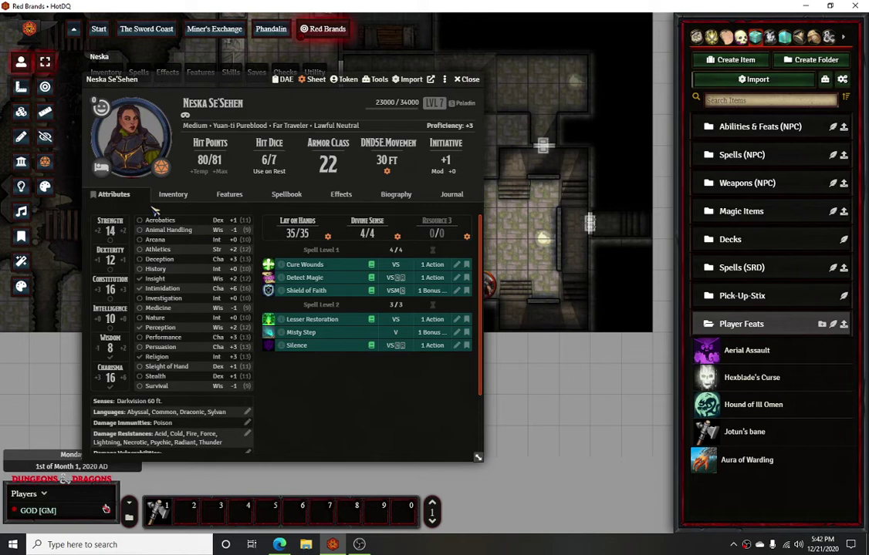
left_click(287, 194)
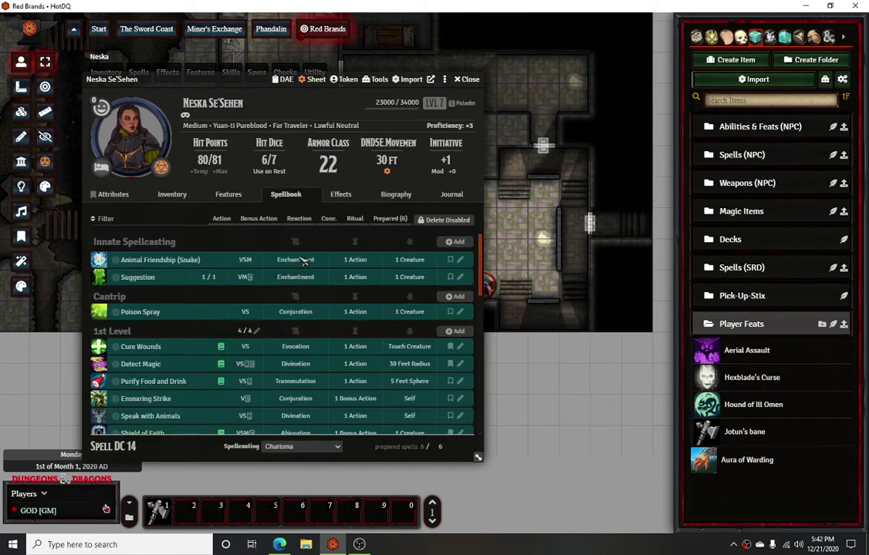
scroll(176, 320, "down", 2)
left_click(230, 195)
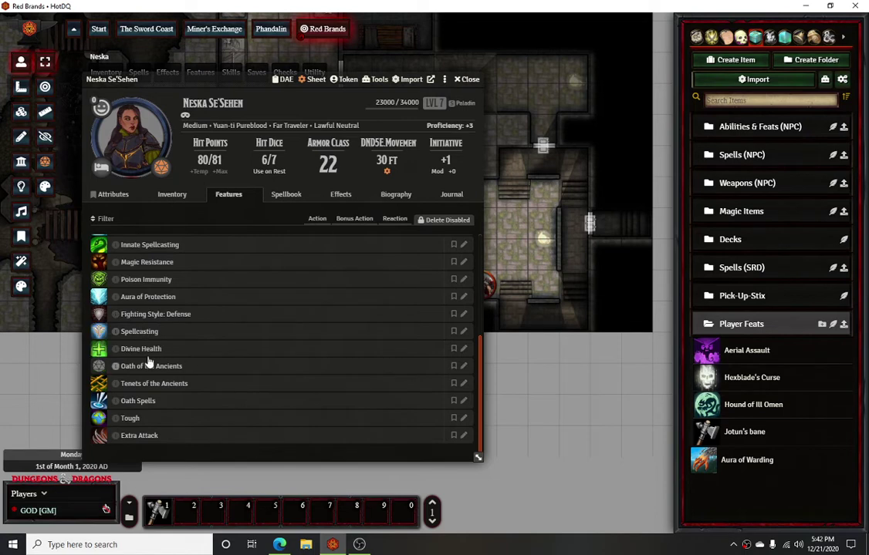
left_click(829, 37)
left_click(813, 37)
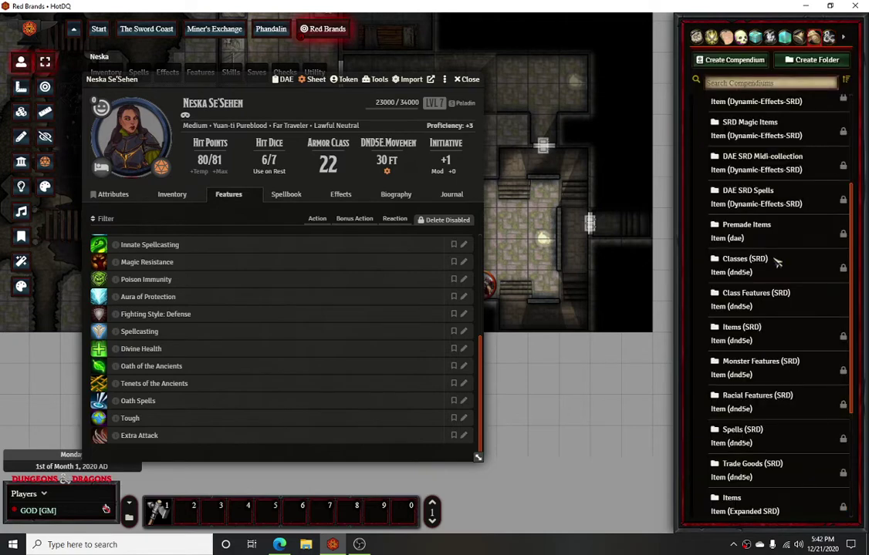
scroll(768, 142, "up", 1)
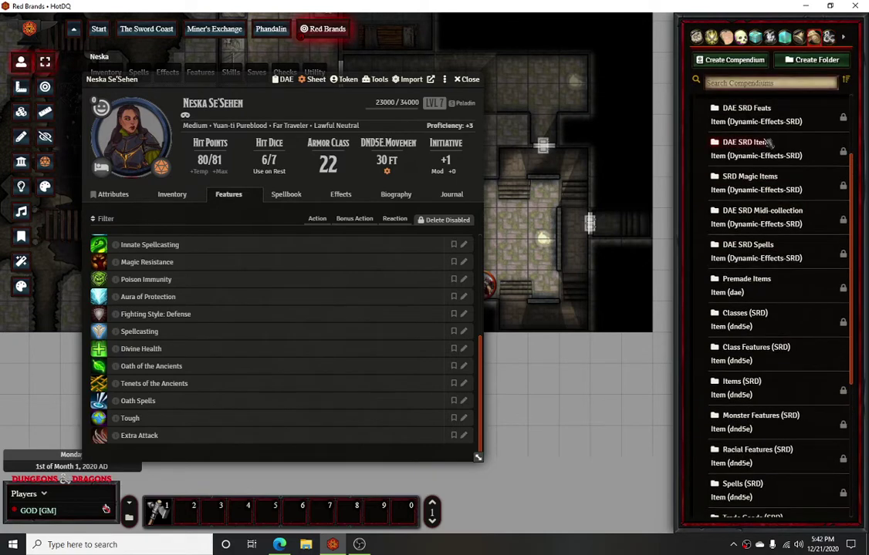
left_click(714, 114)
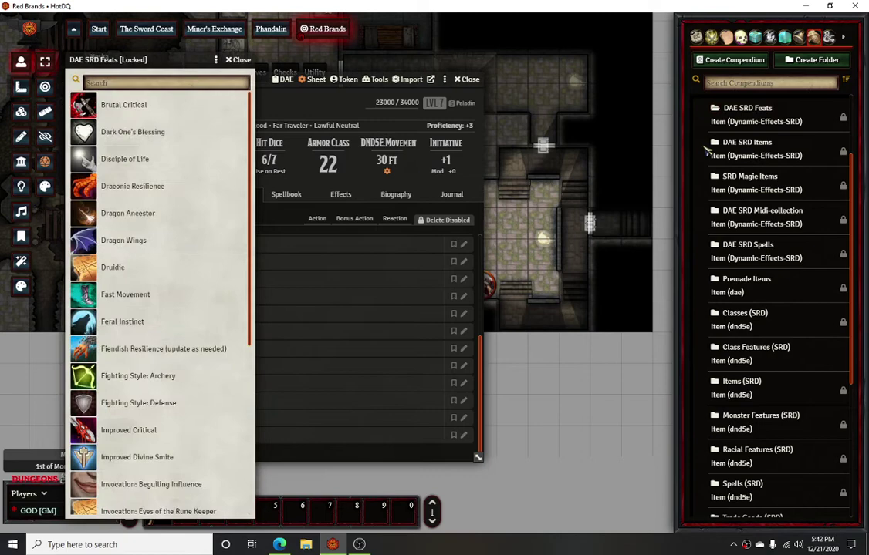
scroll(185, 243, "down", 1)
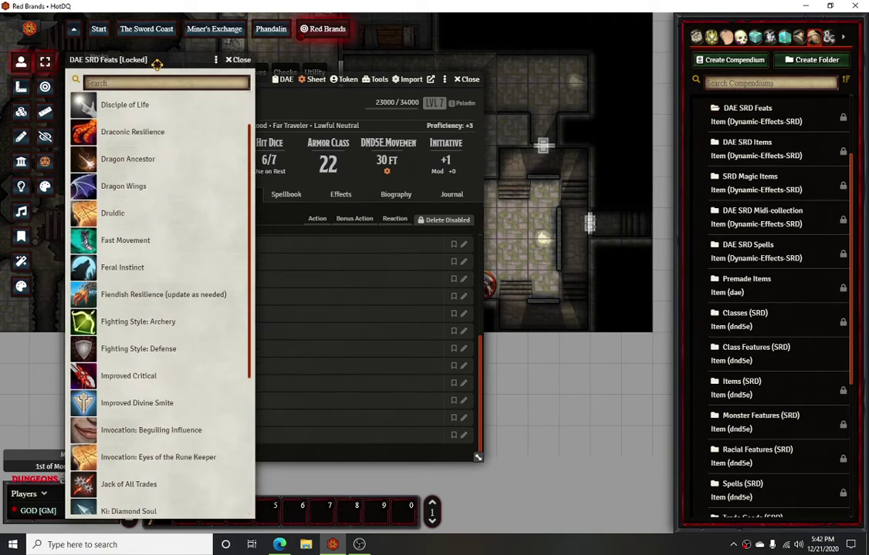
left_click_drag(157, 63, 600, 39)
scroll(606, 263, "down", 2)
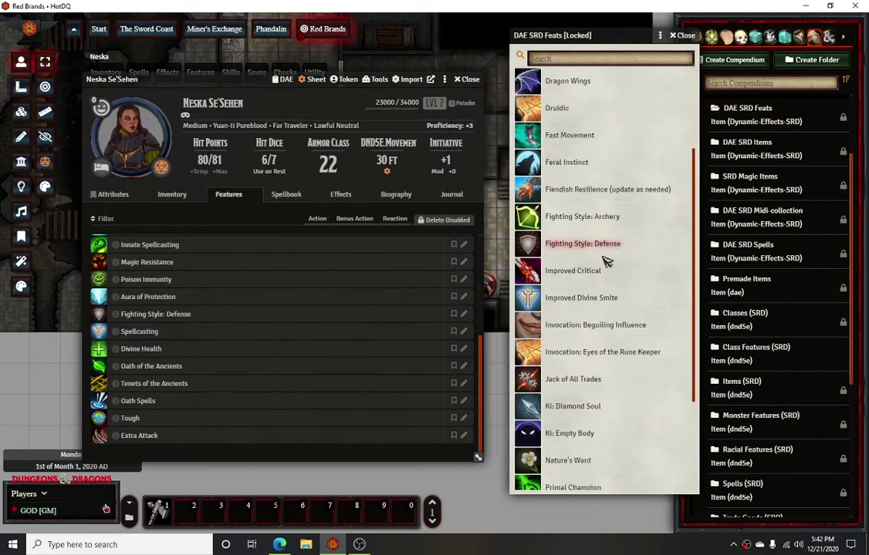
scroll(605, 263, "down", 3)
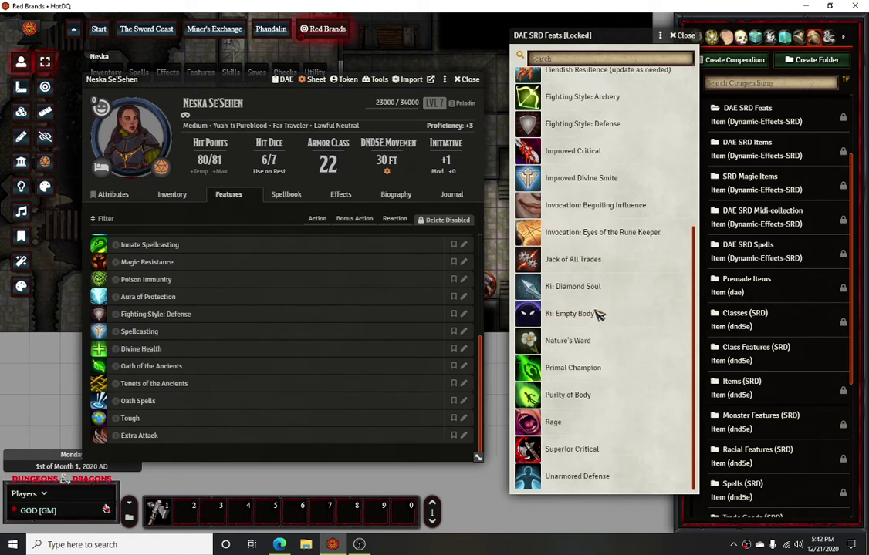
scroll(600, 315, "up", 4)
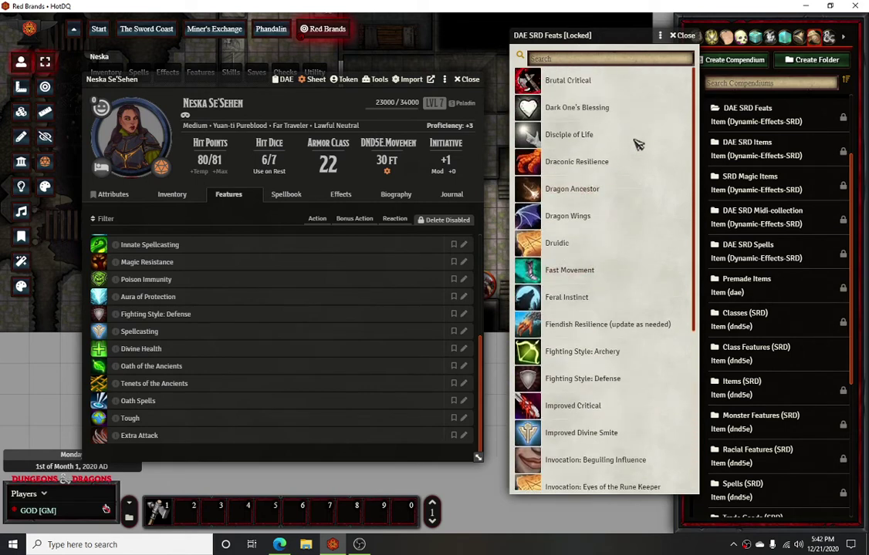
left_click(684, 36)
scroll(760, 397, "down", 4)
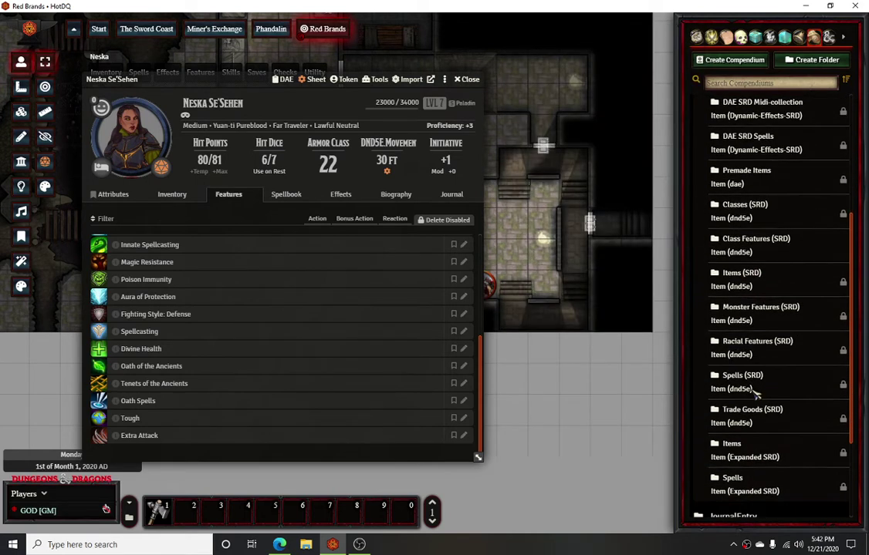
left_click(721, 500)
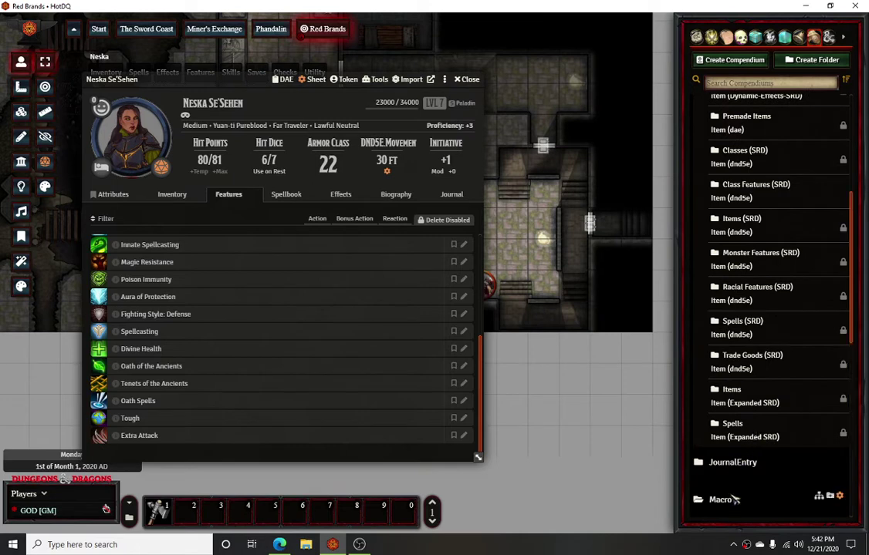
scroll(745, 484, "down", 5)
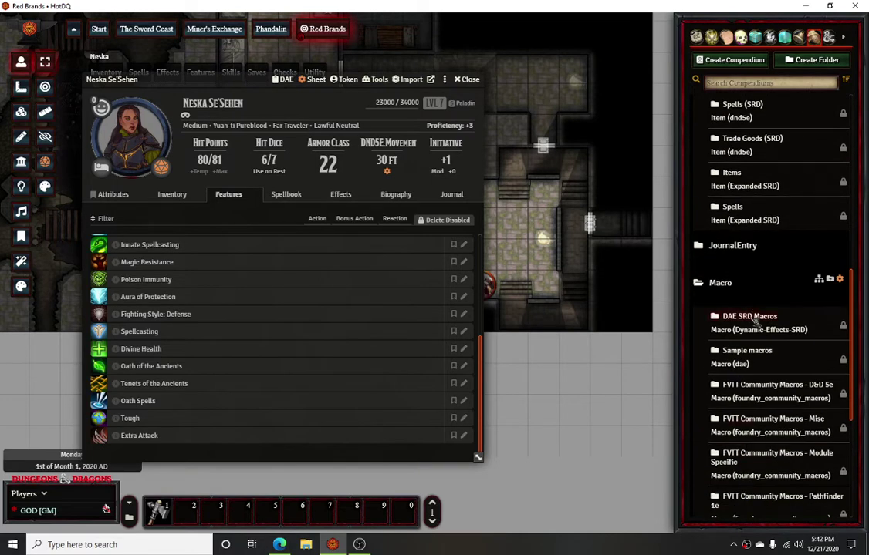
left_click(750, 316)
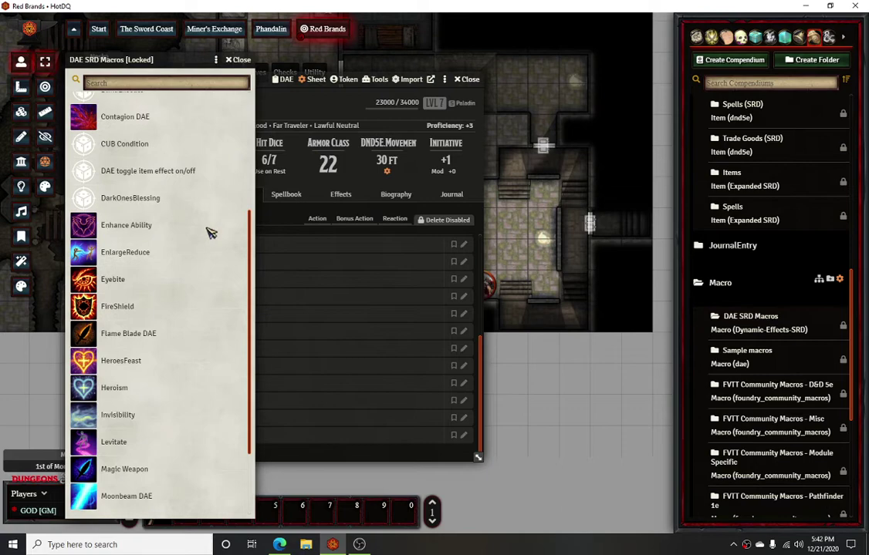
scroll(209, 232, "down", 3)
left_click(238, 60)
scroll(726, 318, "up", 5)
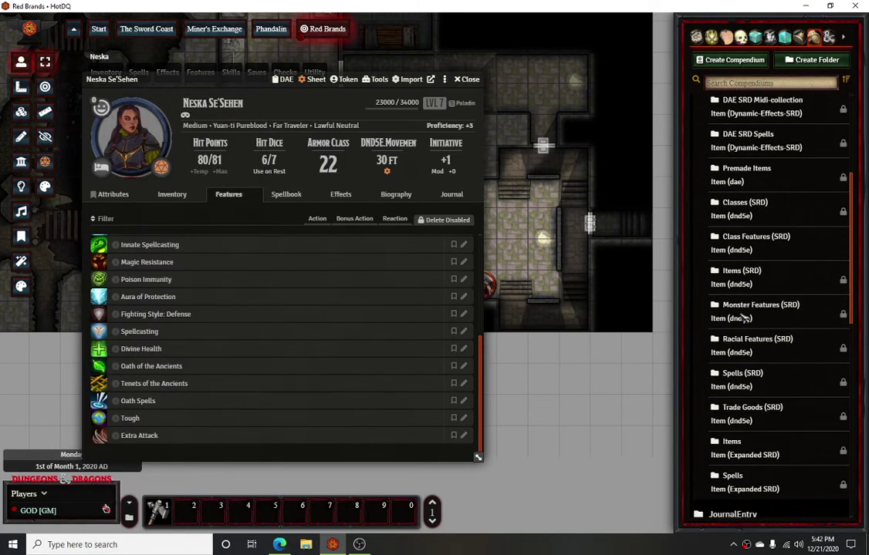
scroll(725, 318, "up", 3)
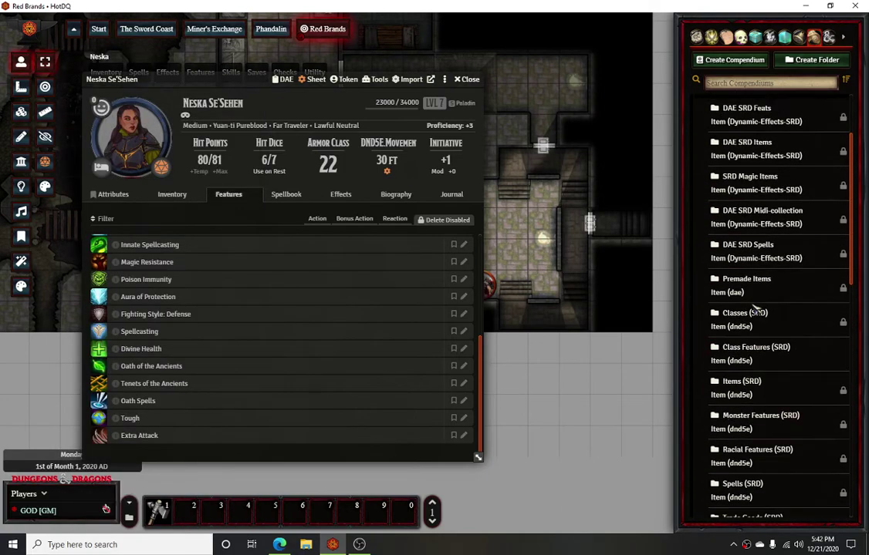
left_click(761, 213)
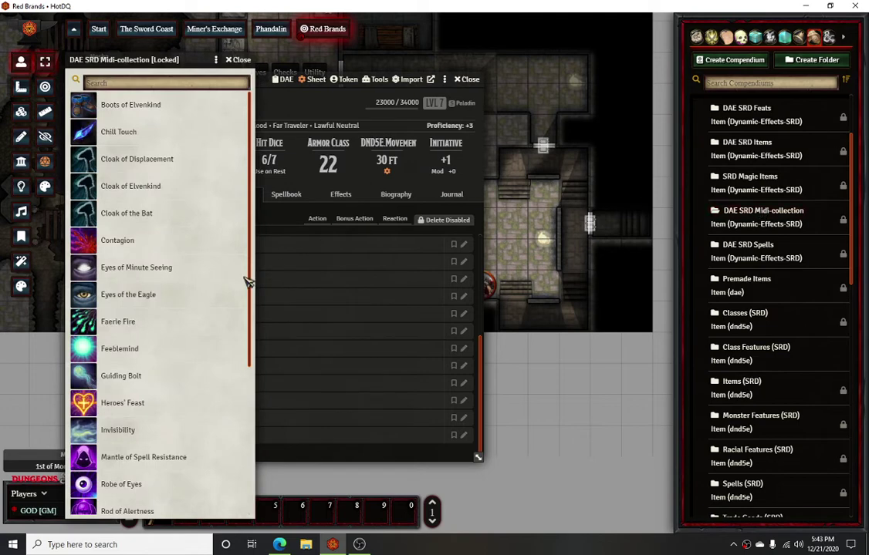
scroll(214, 300, "down", 5)
scroll(214, 300, "down", 1)
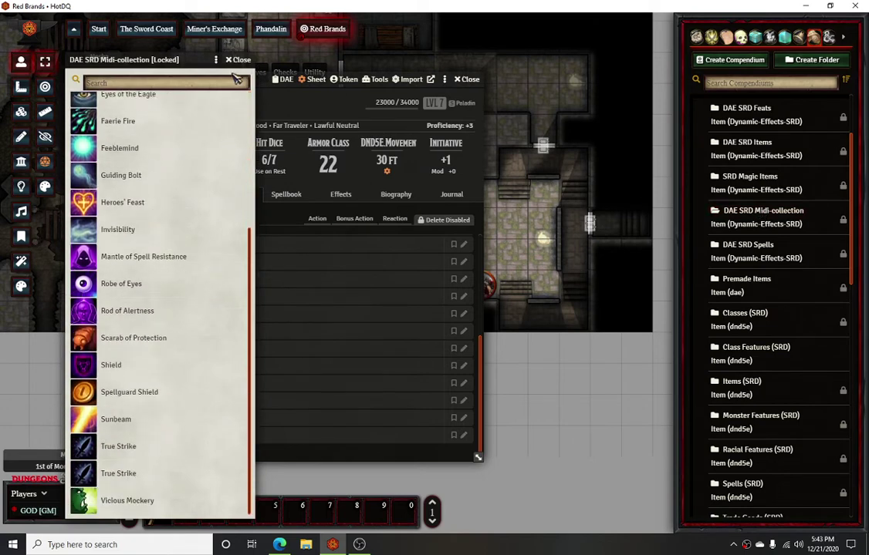
left_click(235, 59)
scroll(760, 219, "up", 2)
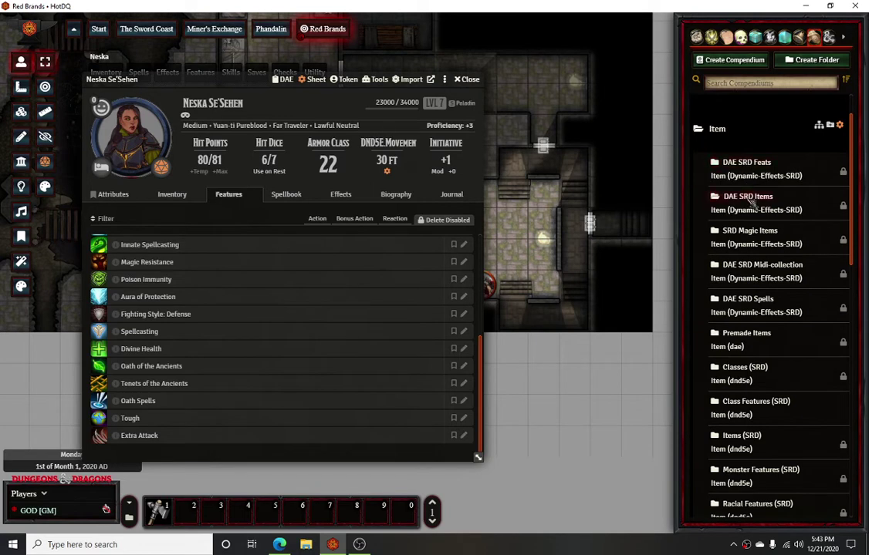
left_click(746, 197)
left_click(237, 60)
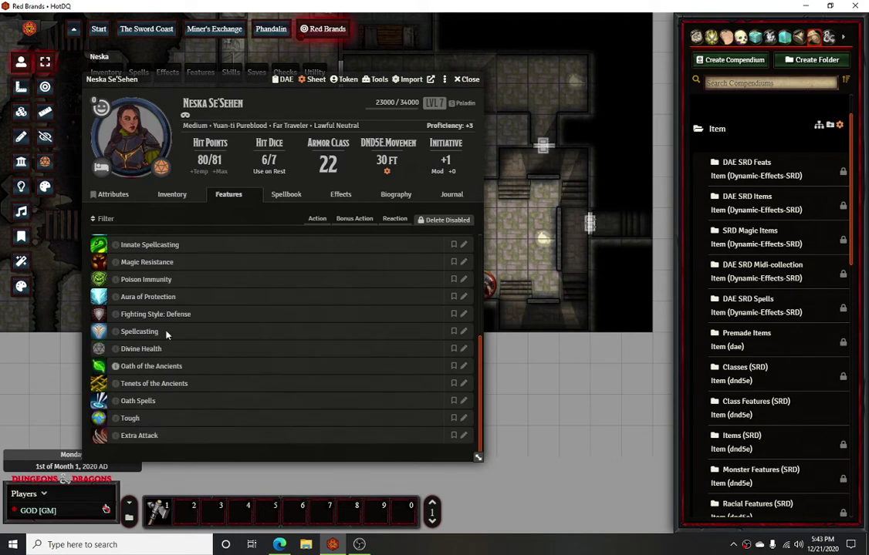
Scroll through Neska's inventory, then show the game settings overview (version 0.7.9, DnD5e 1.1.1, 40 modules)
left_click(166, 198)
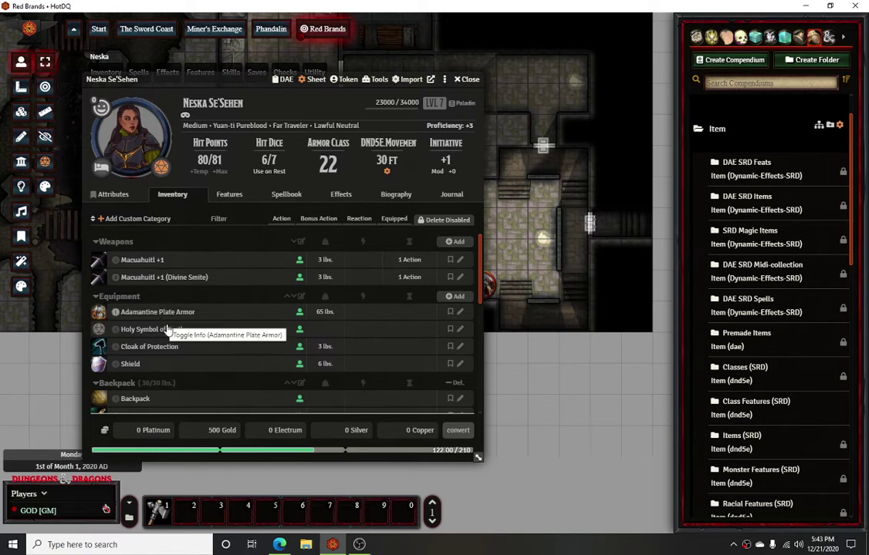
scroll(182, 341, "down", 5)
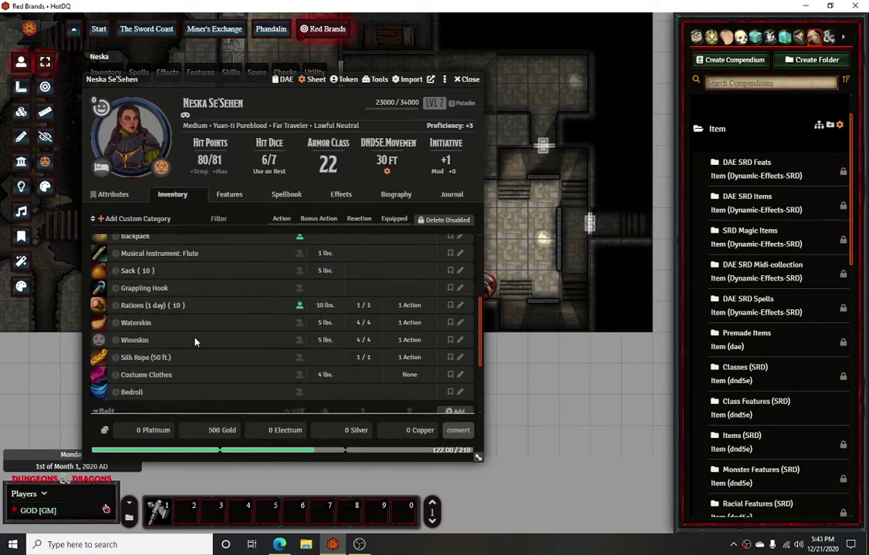
scroll(209, 342, "up", 2)
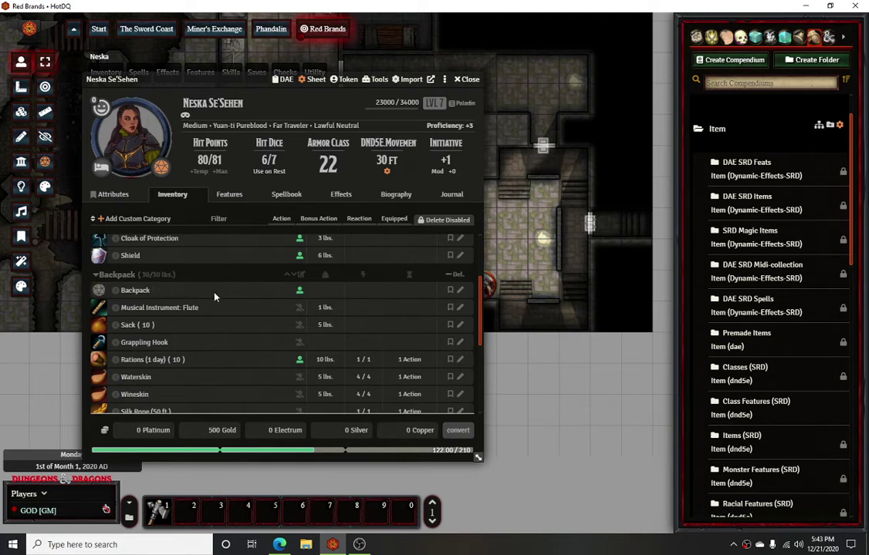
scroll(186, 255, "up", 2)
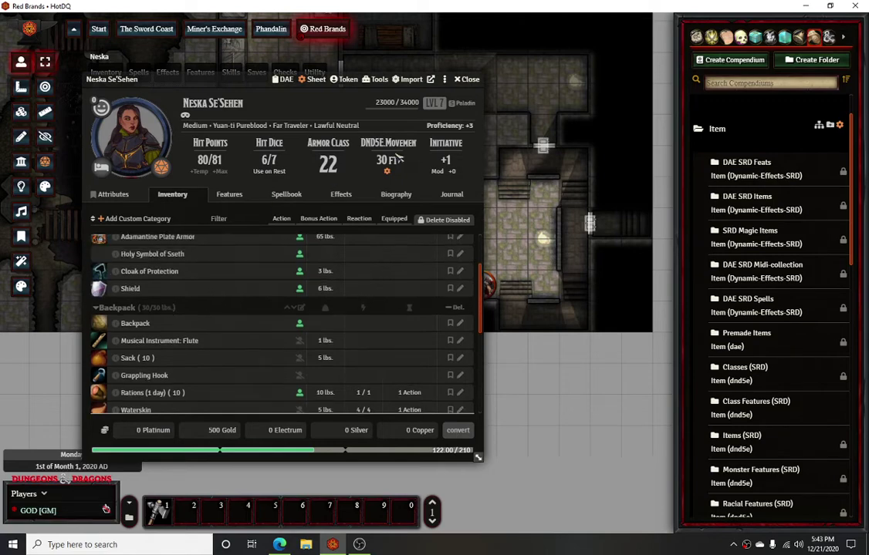
left_click(828, 36)
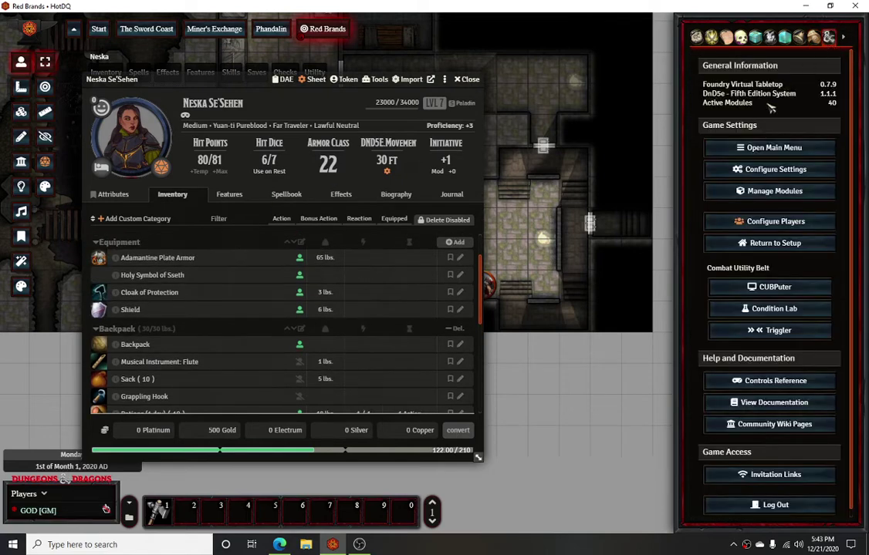
left_click(764, 174)
left_click(512, 40)
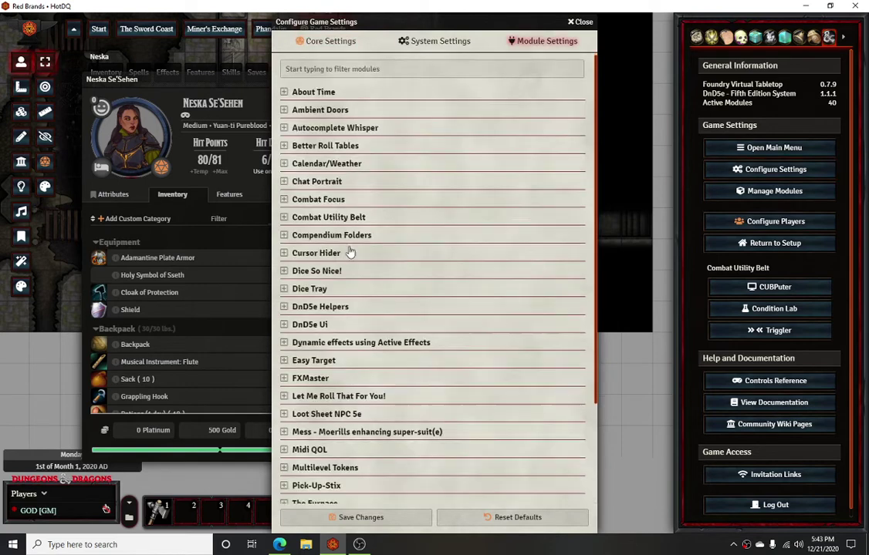
scroll(349, 253, "down", 3)
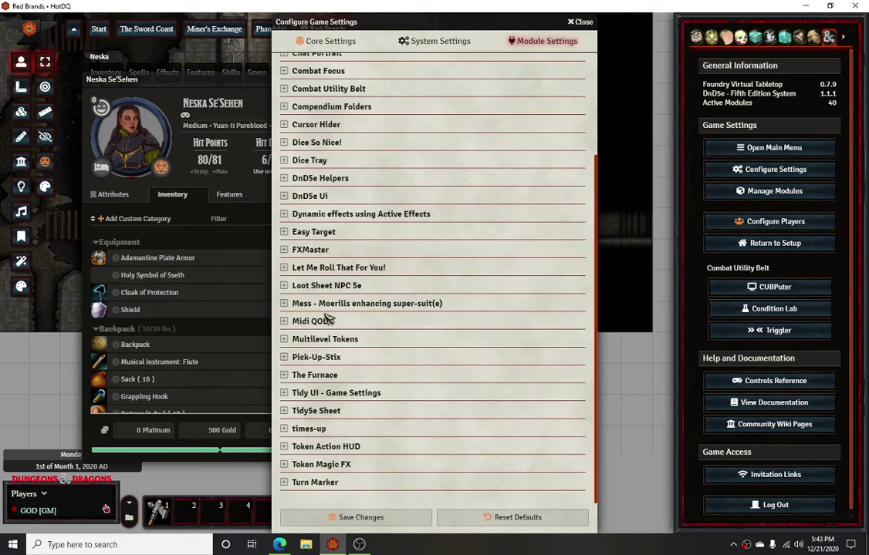
double_click(515, 21)
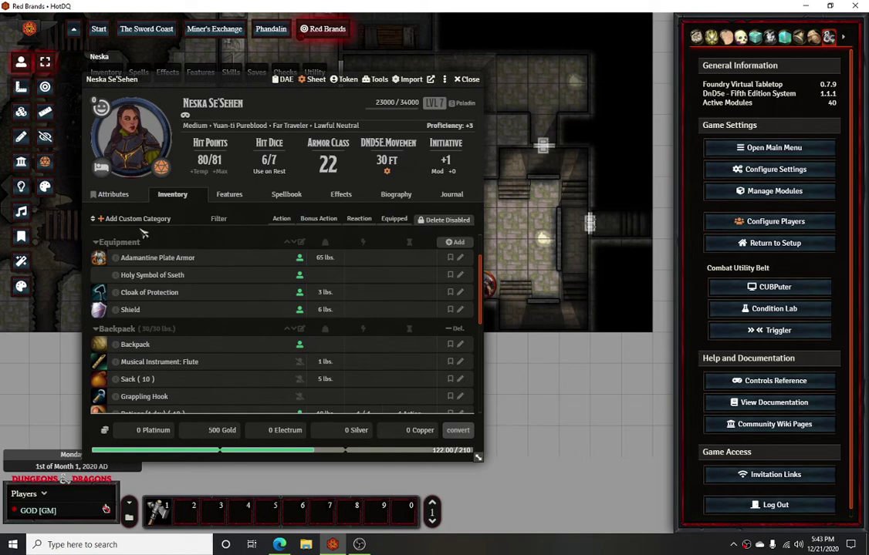
scroll(193, 270, "down", 3)
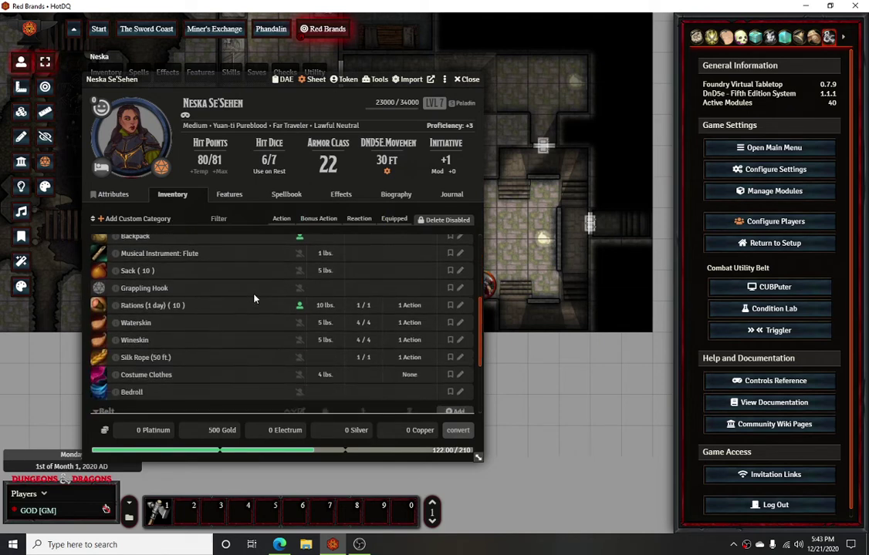
scroll(177, 287, "up", 1)
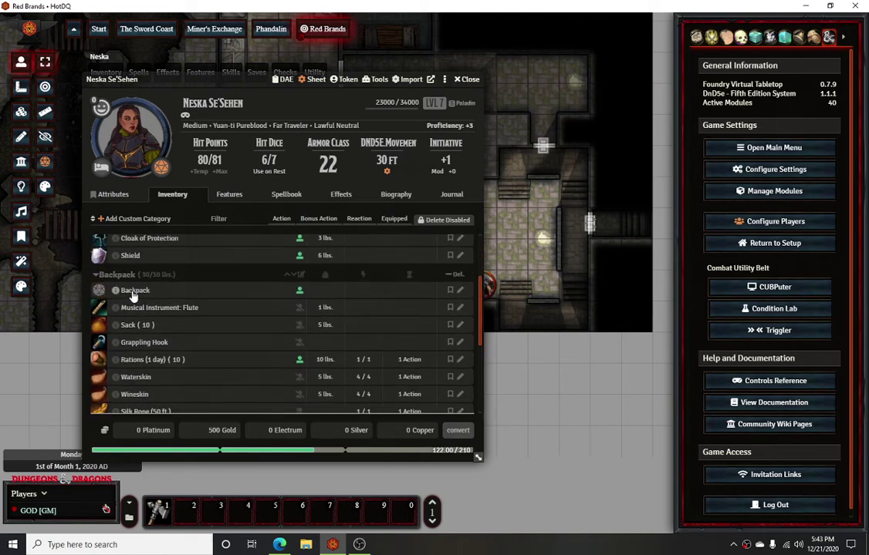
left_click(133, 291)
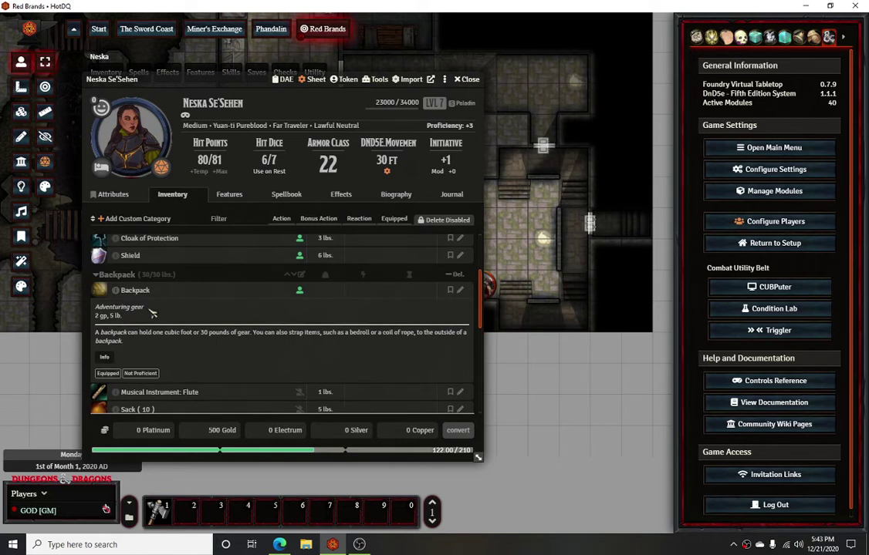
left_click(100, 276)
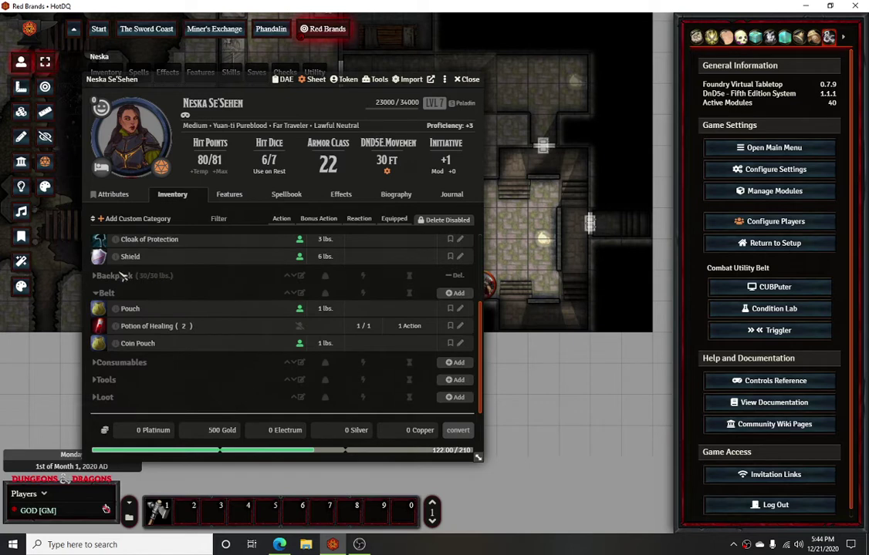
left_click(136, 275)
scroll(158, 347, "down", 3)
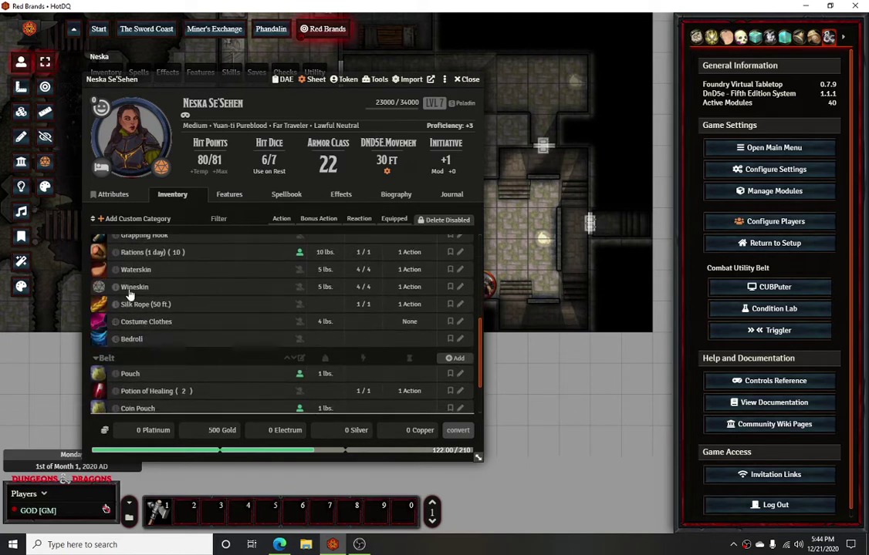
scroll(152, 303, "up", 2)
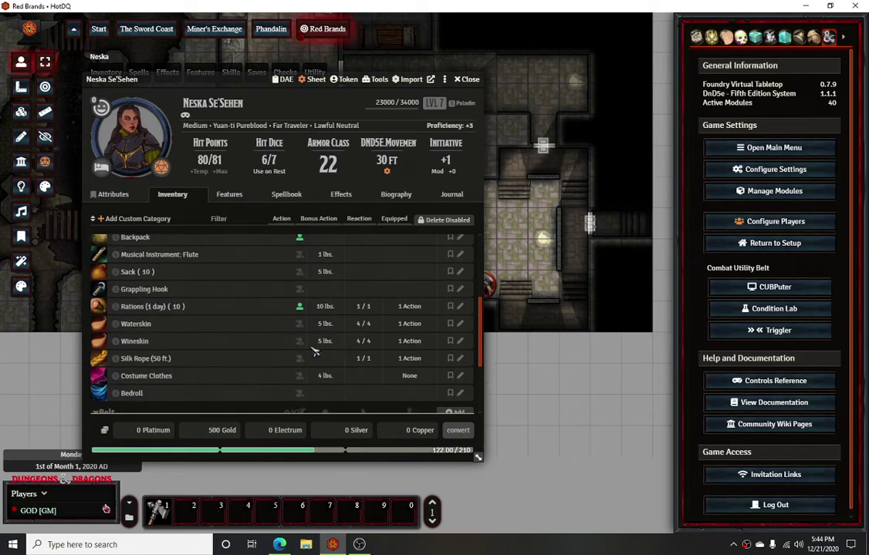
scroll(267, 388, "down", 4)
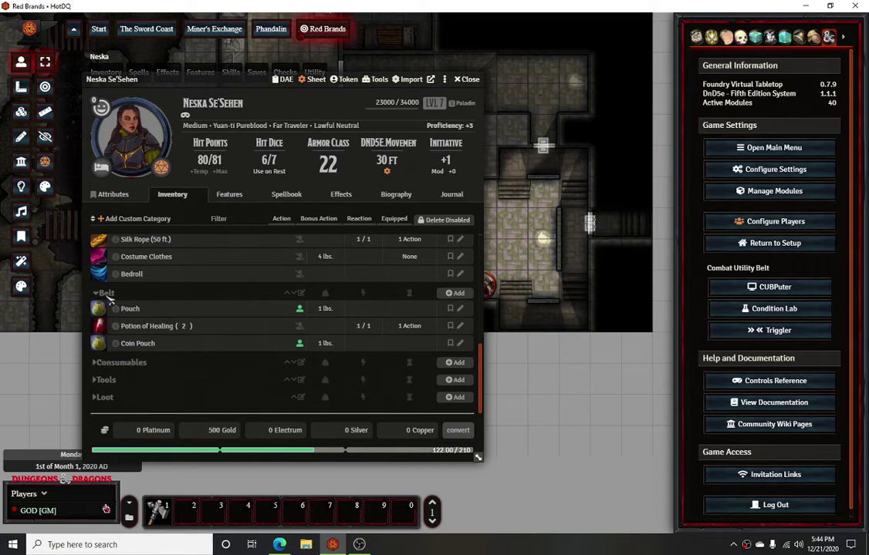
scroll(116, 309, "up", 5)
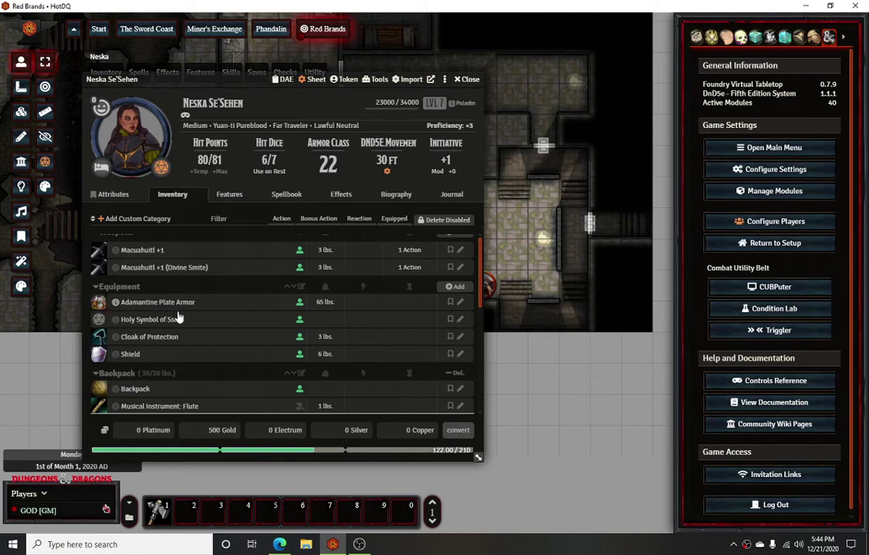
scroll(171, 308, "up", 1)
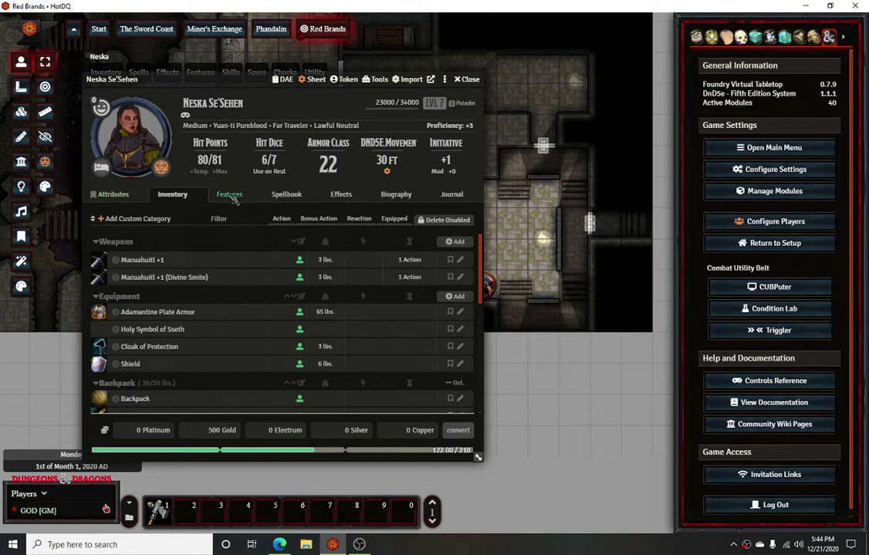
Switch the sidebar to the compendium list
left_click(813, 37)
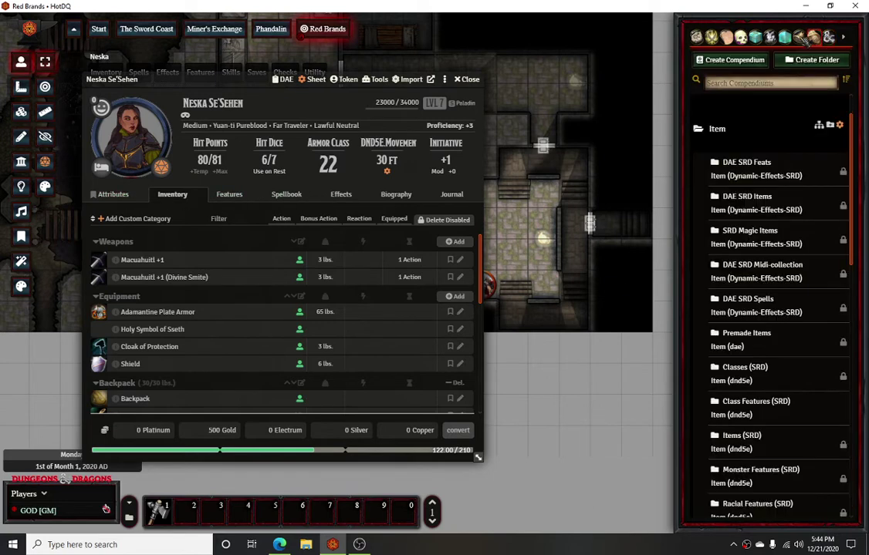
left_click(799, 37)
left_click(815, 38)
Open and close the DAE SRD Feats and DAE SRD Items compendiums
left_click(754, 172)
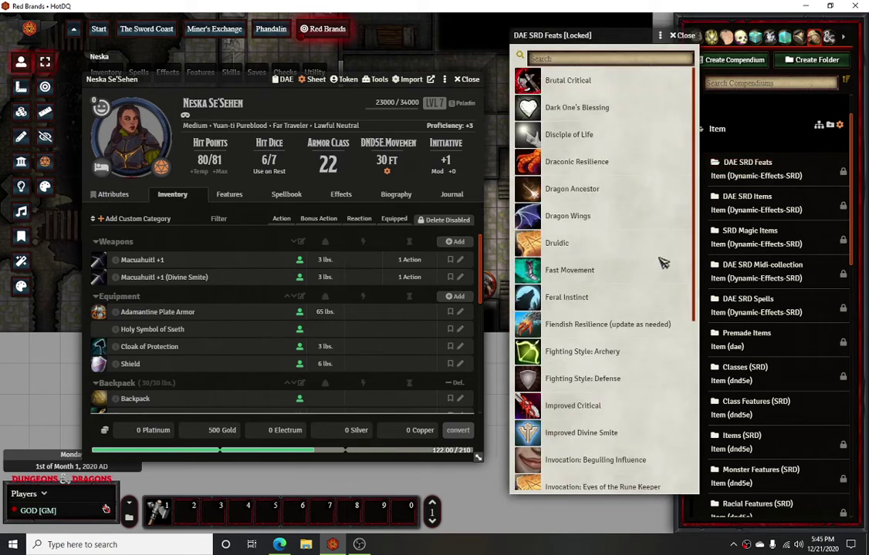
left_click(681, 35)
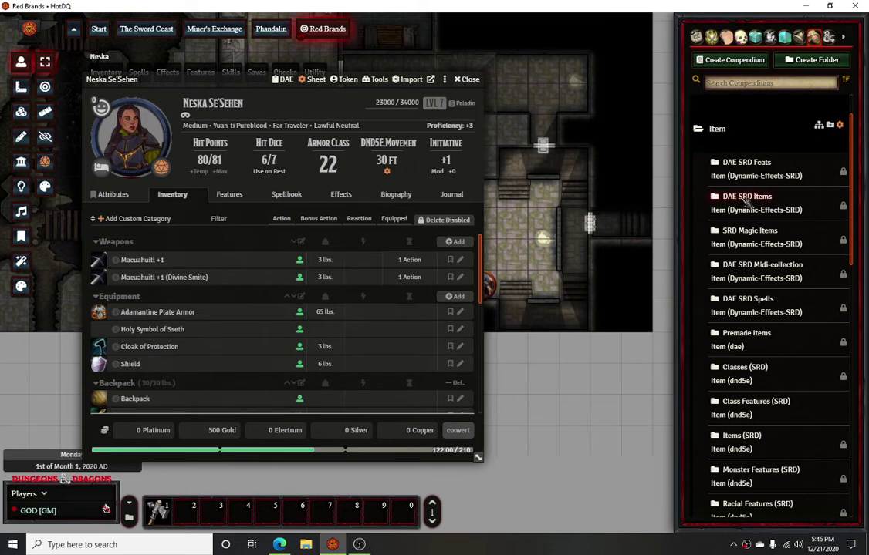
left_click(747, 199)
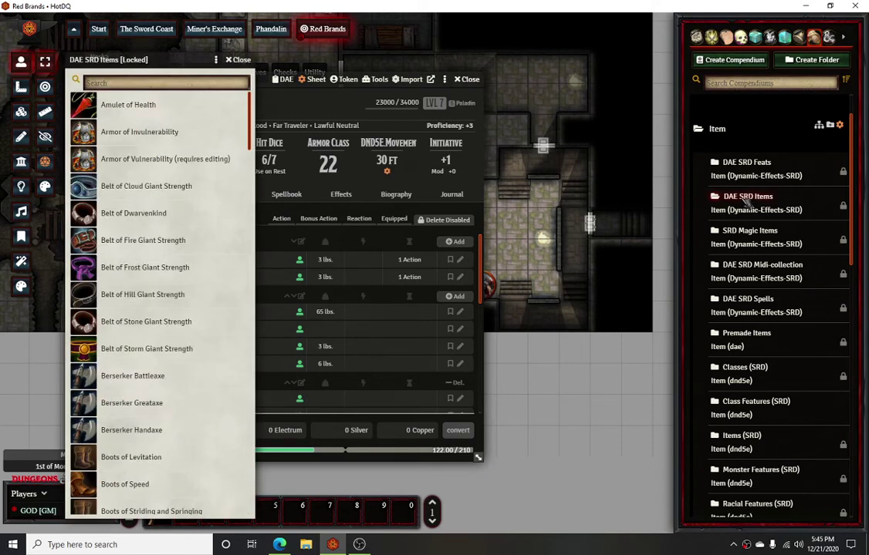
left_click(241, 60)
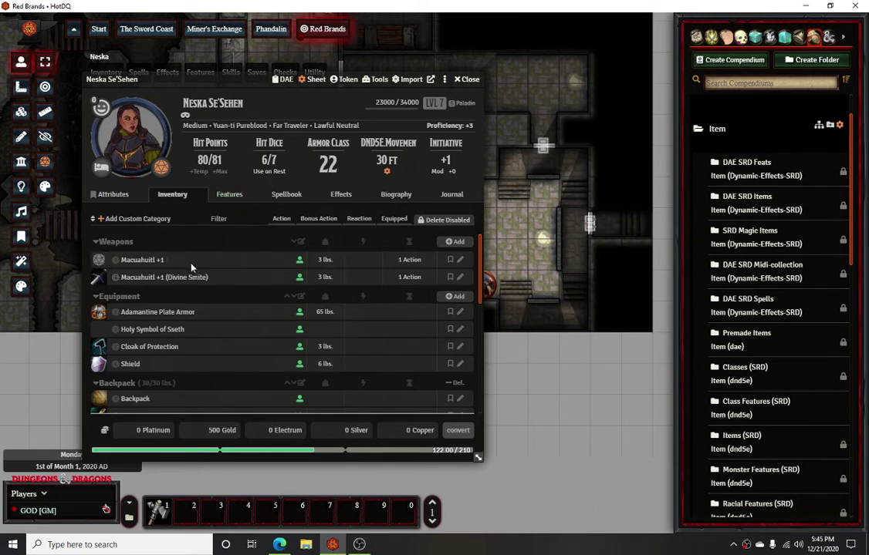
Expand the Macuahuitl +1 (Divine Smite) and check its 2d8 radiant damage formula in Details
left_click(154, 284)
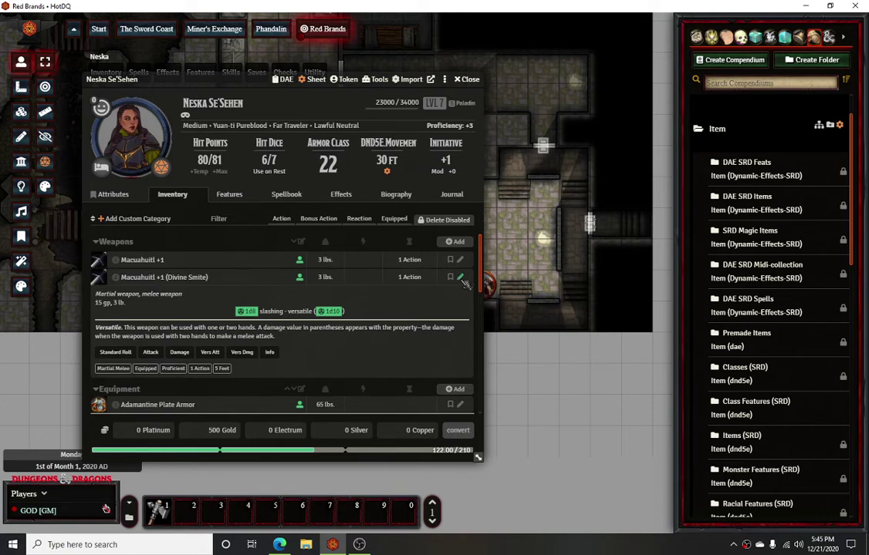
left_click(403, 223)
scroll(401, 316, "down", 5)
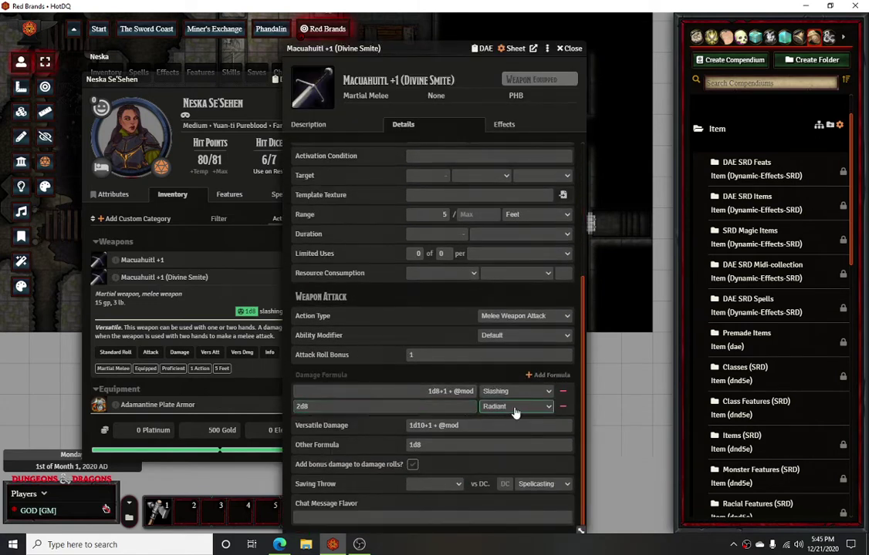
left_click(401, 406)
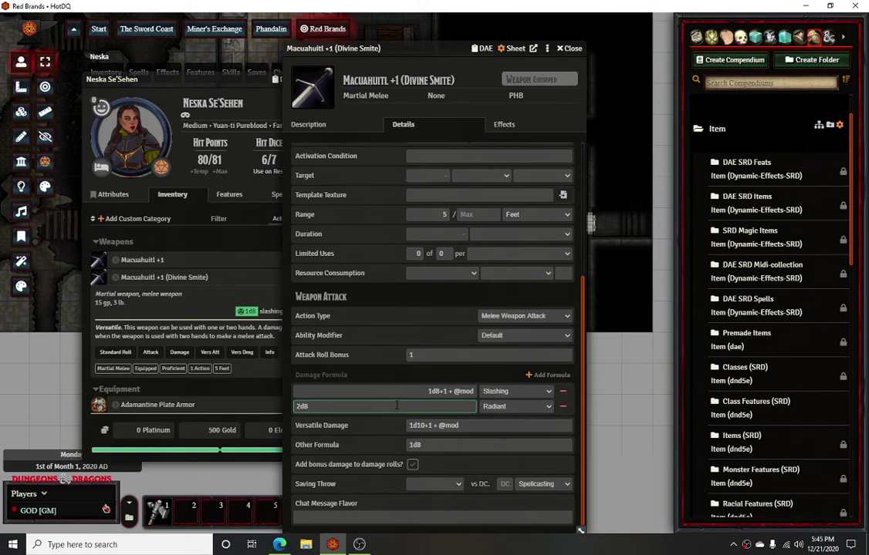
left_click(385, 380)
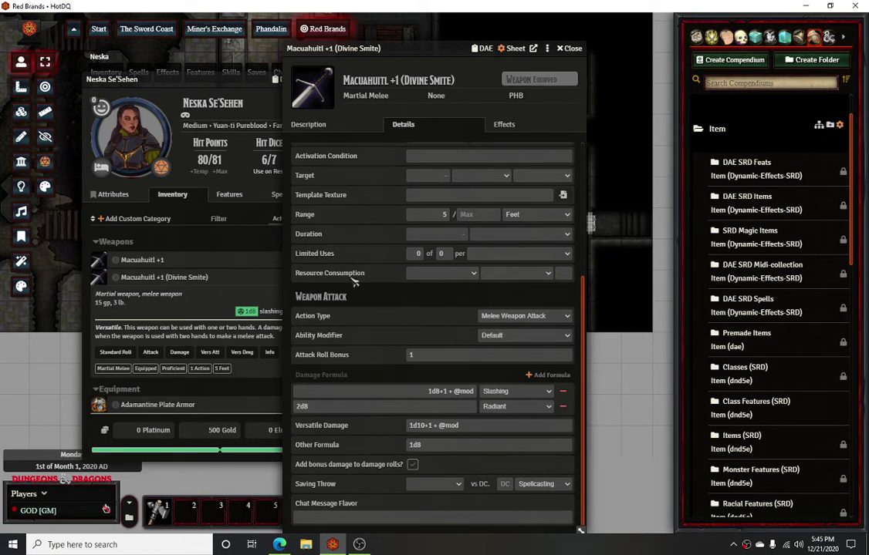
Set the weapon's attack roll bonus to 1, close its sheet, and show Neska's Effects
left_click(409, 354)
type("1")
scroll(413, 304, "up", 10)
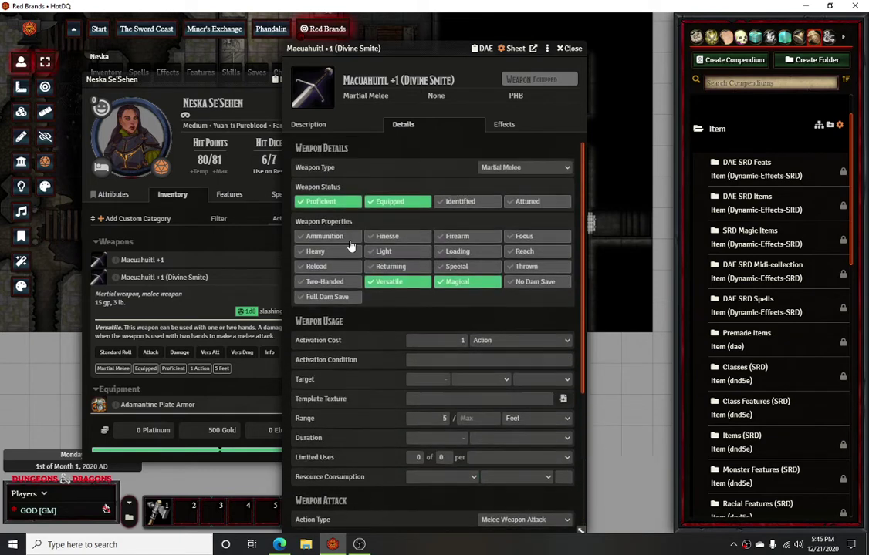
left_click(308, 124)
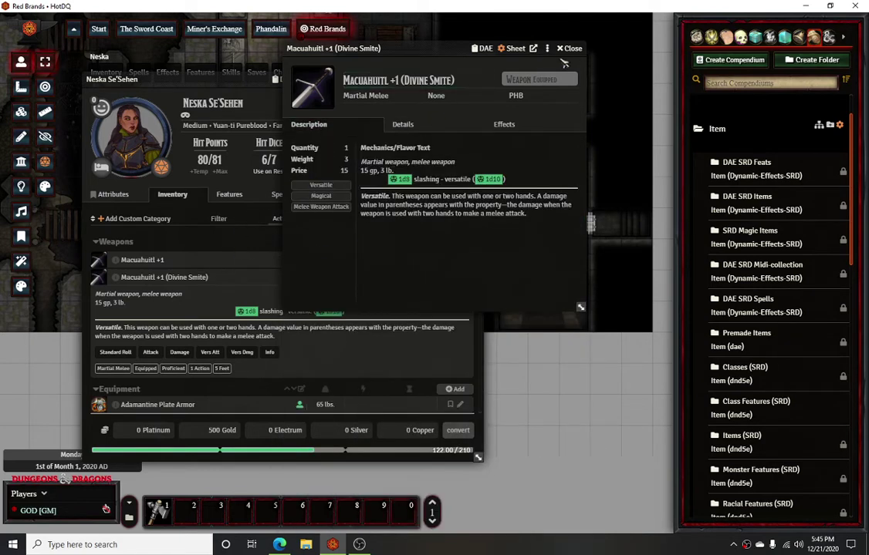
left_click(569, 47)
left_click(342, 197)
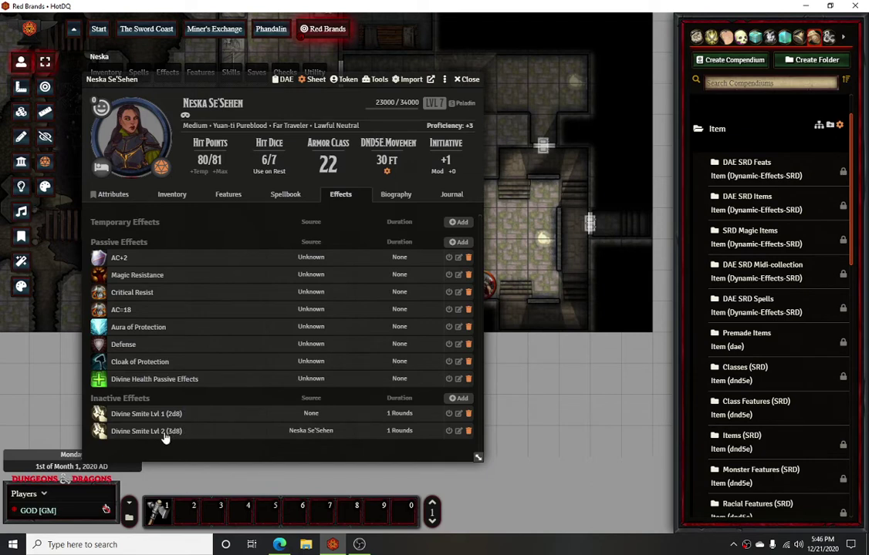
Browse Neska's Spellbook, Features and Effects tabs, then close her character sheet
left_click(285, 194)
scroll(171, 351, "down", 3)
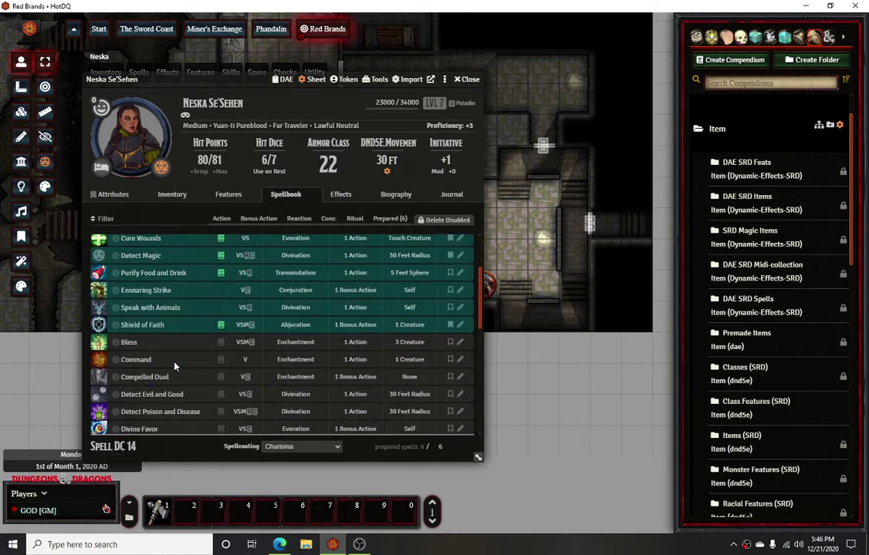
scroll(177, 362, "down", 5)
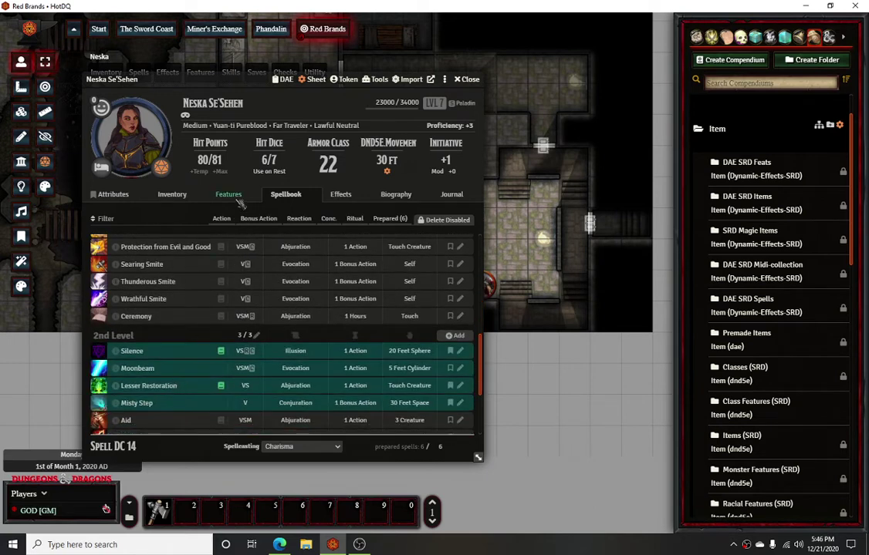
left_click(245, 199)
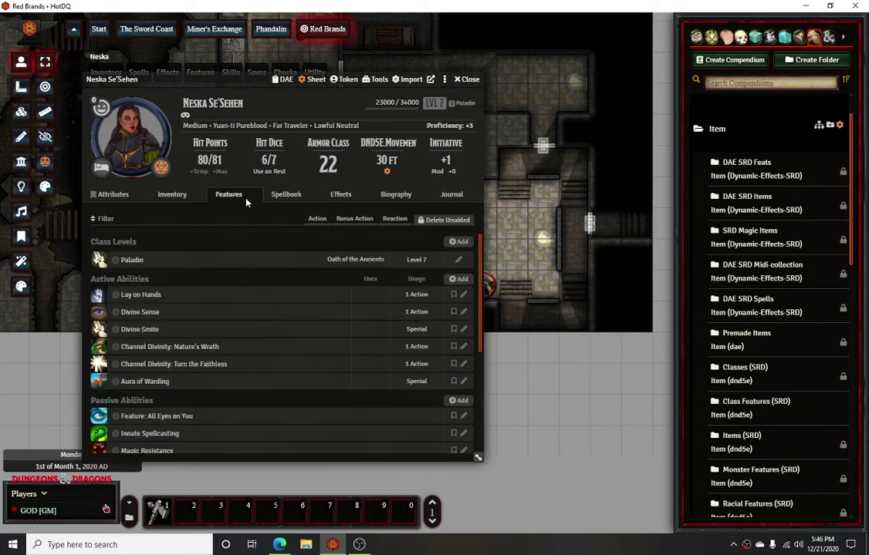
left_click(341, 195)
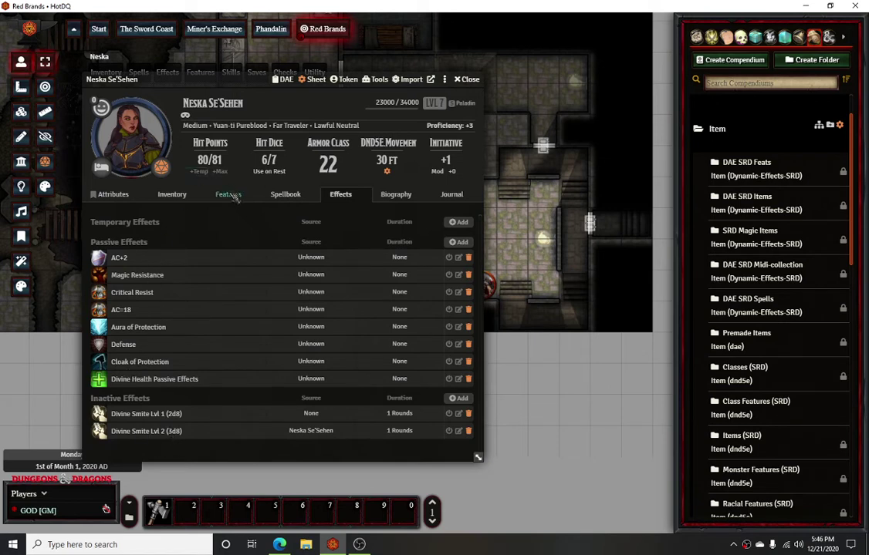
left_click(465, 78)
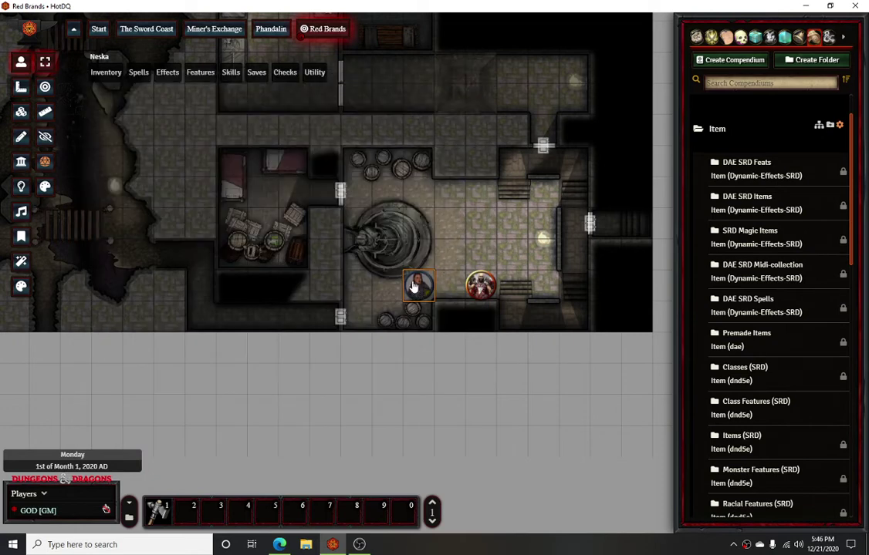
Move Neska one square right beside Bors, show the chat log, and target Bors
key("Right")
mouse_move(167, 77)
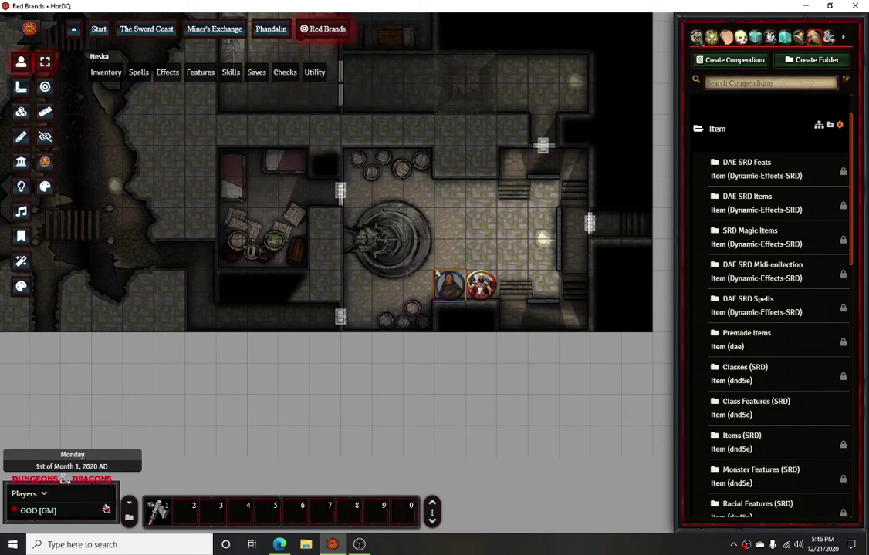
left_click(695, 36)
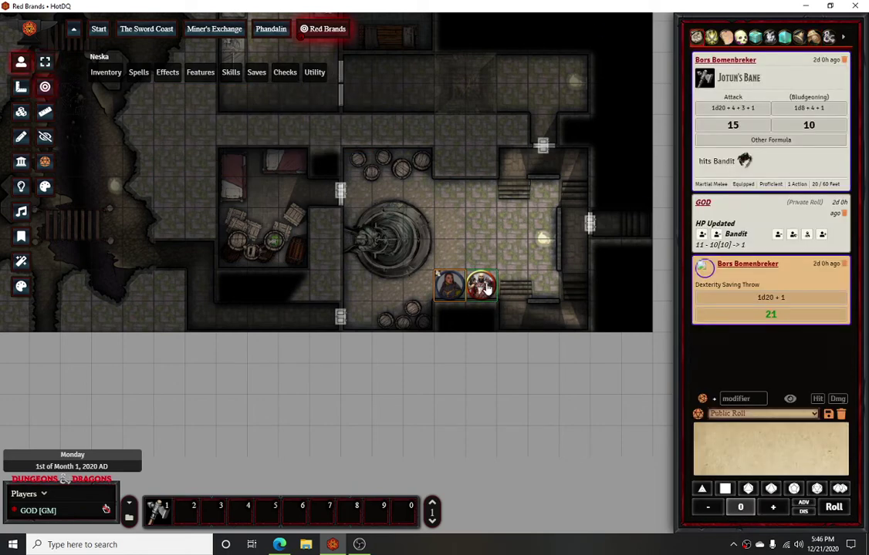
key("t")
Attack Bors with the Macuahuitl +1, rolling a critical hit: attack 26, damage 37
mouse_move(105, 72)
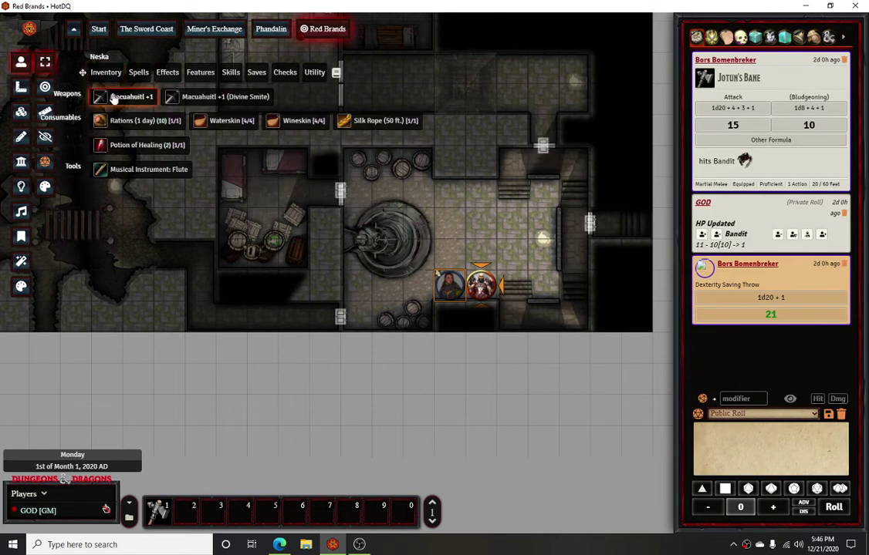
left_click(114, 98)
left_click(617, 306)
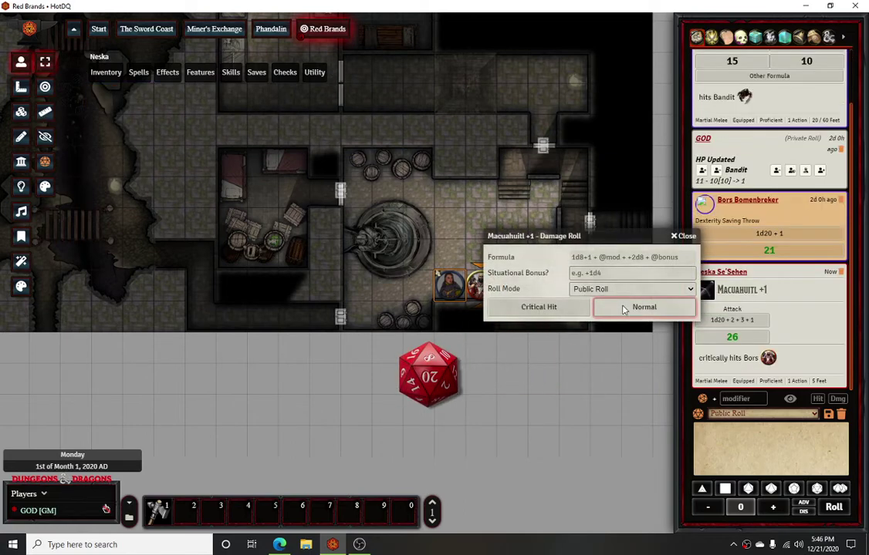
left_click(568, 310)
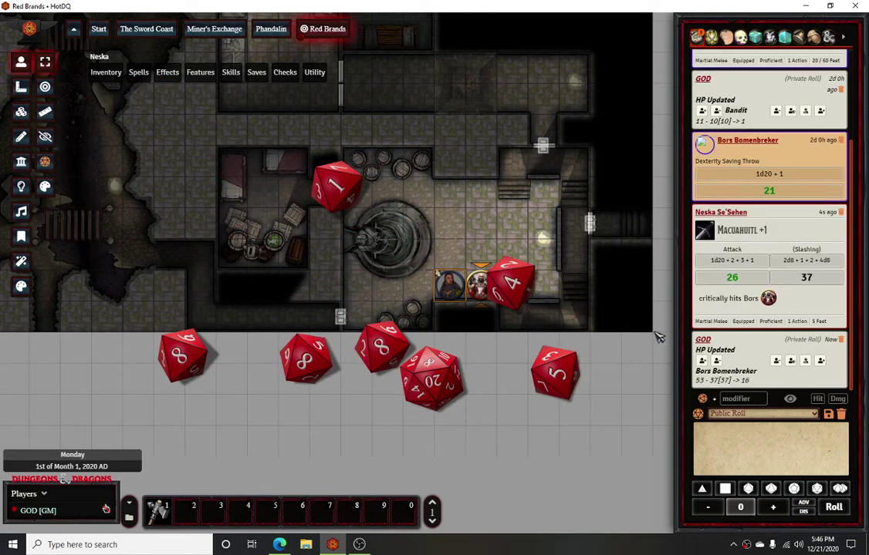
left_click(791, 262)
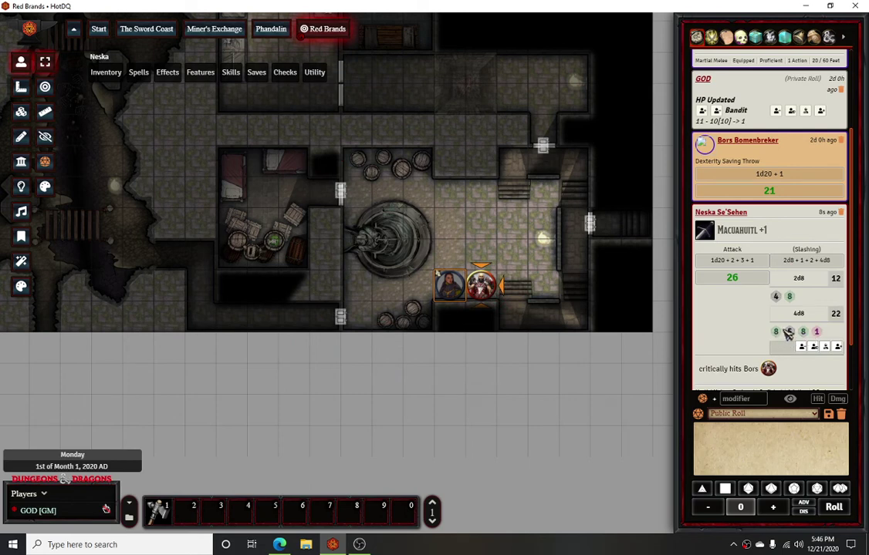
left_click(823, 346)
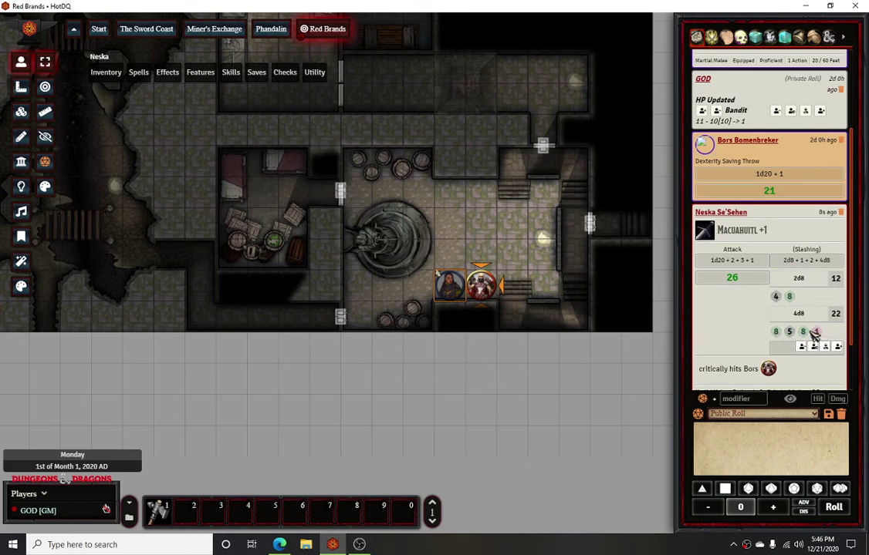
left_click(799, 275)
mouse_move(167, 73)
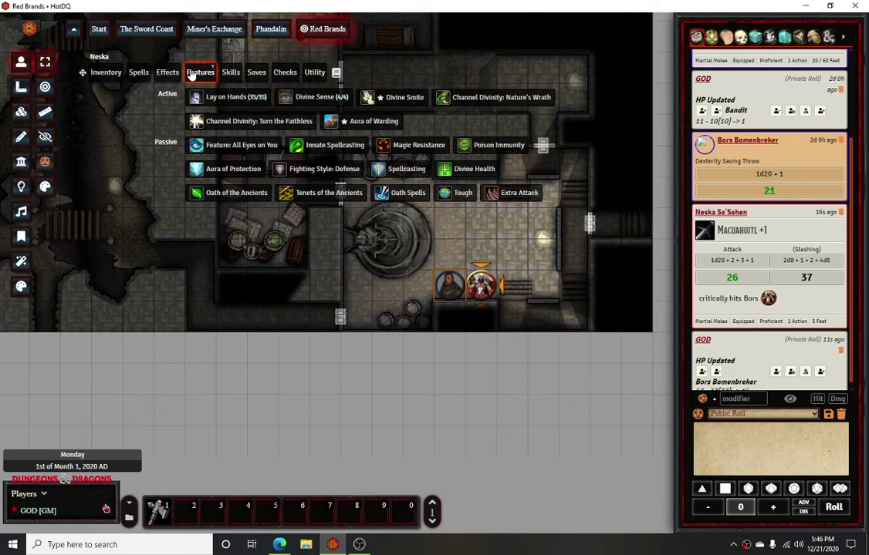
left_click(139, 77)
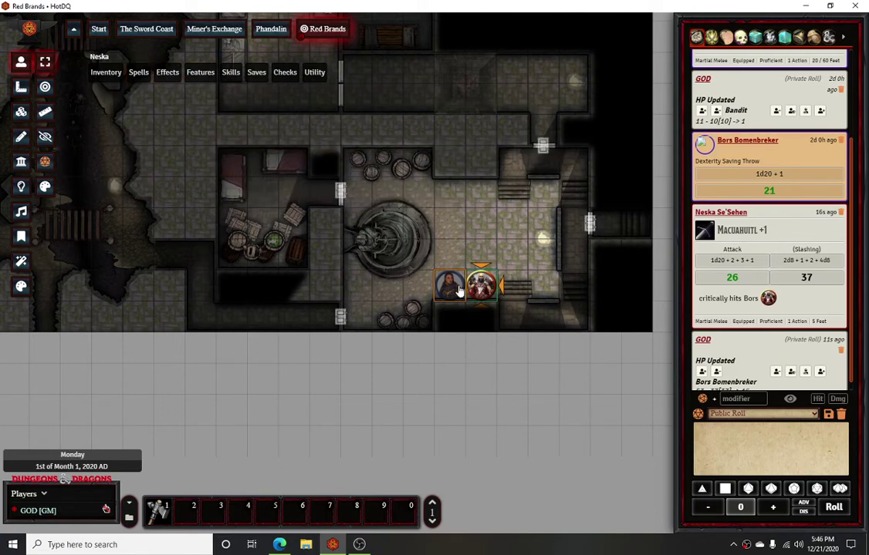
left_click(293, 199)
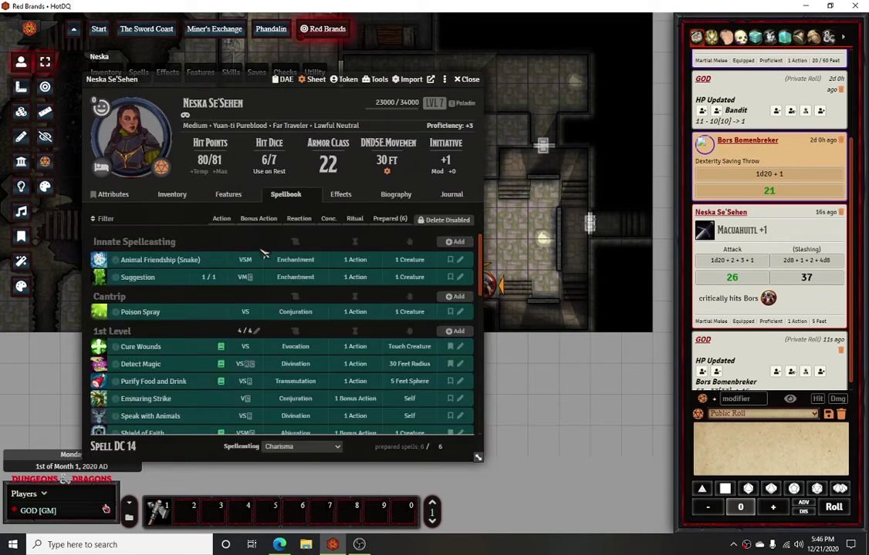
scroll(179, 266, "down", 1)
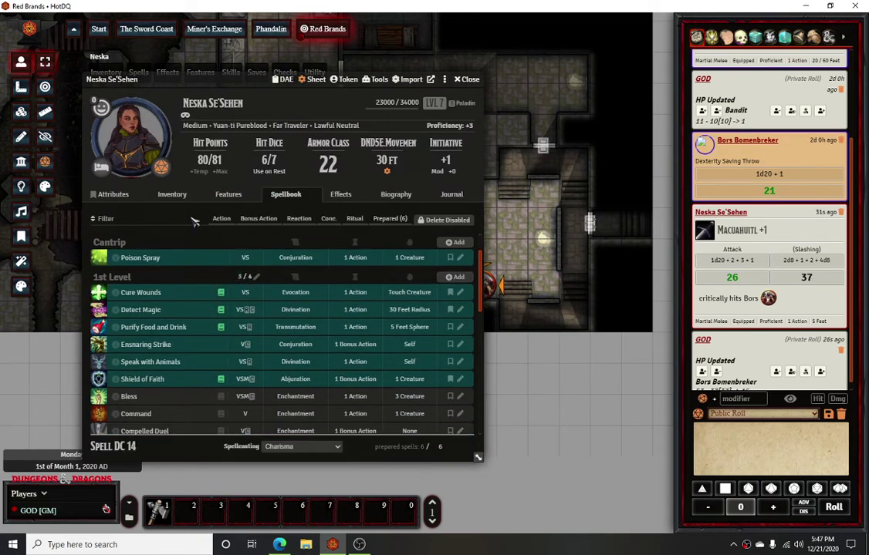
left_click(230, 198)
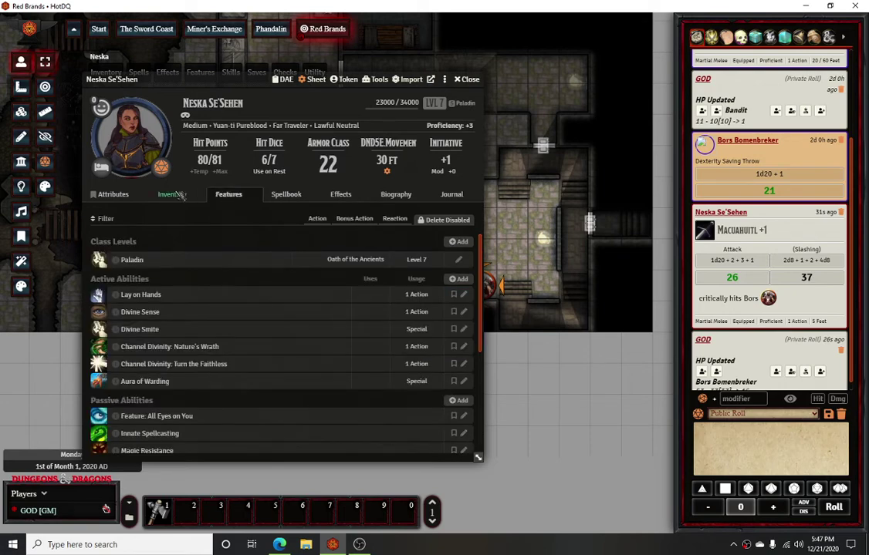
left_click(285, 197)
left_click(338, 197)
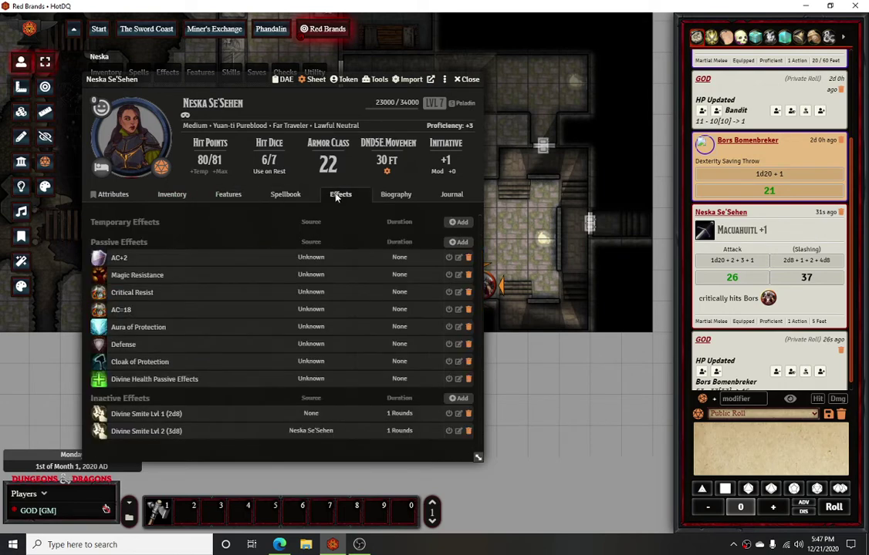
left_click(458, 413)
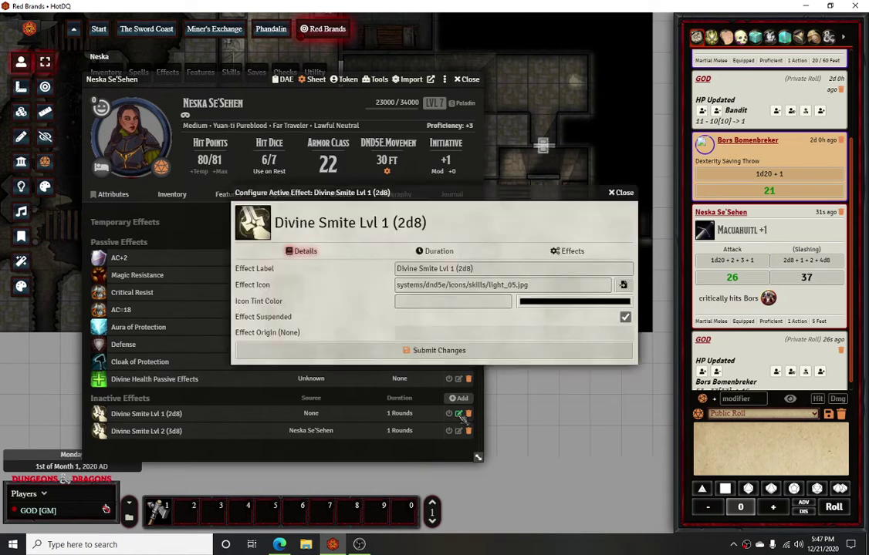
left_click(624, 195)
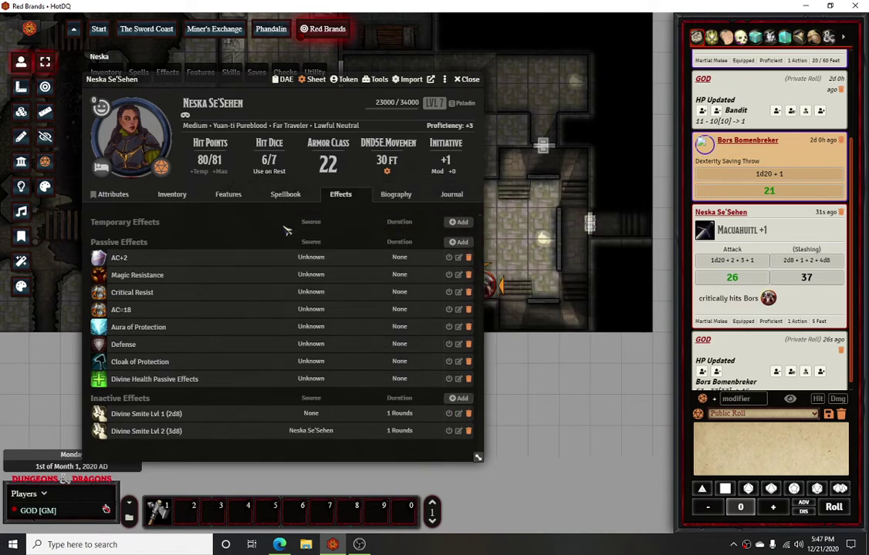
left_click(172, 195)
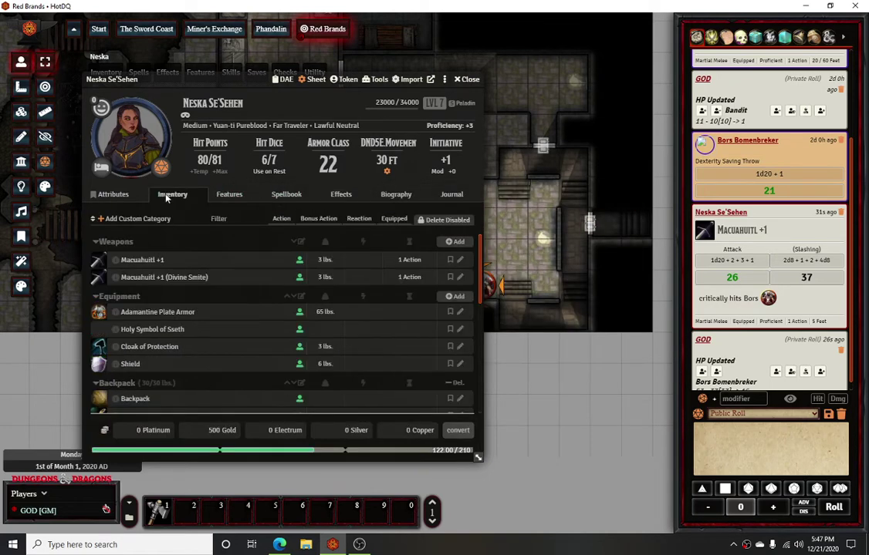
left_click(233, 196)
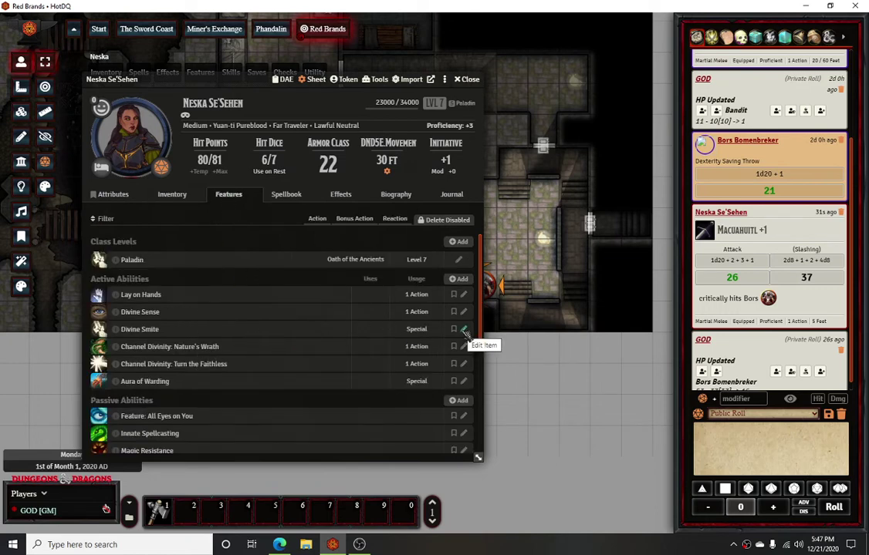
left_click(471, 80)
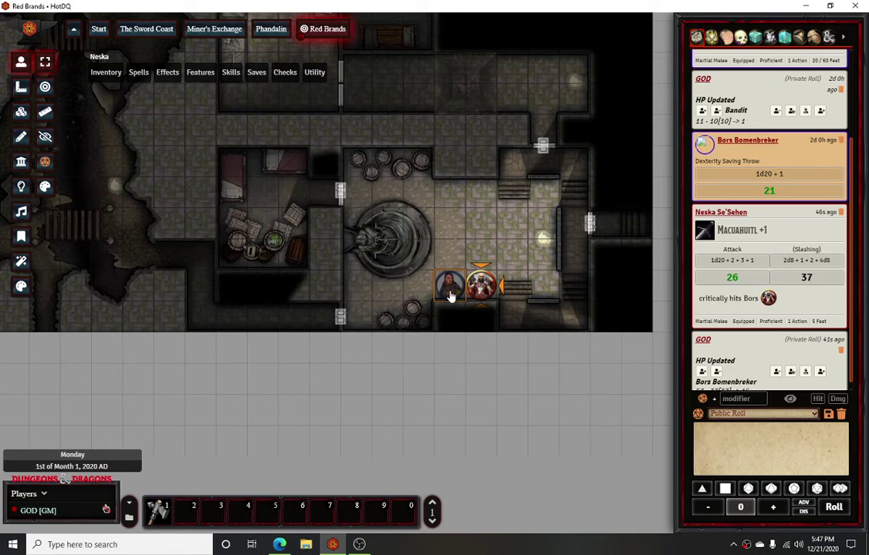
Open Neska's sheet, check the 35/35 Lay on Hands pool on Attributes, then show Features
mouse_move(197, 77)
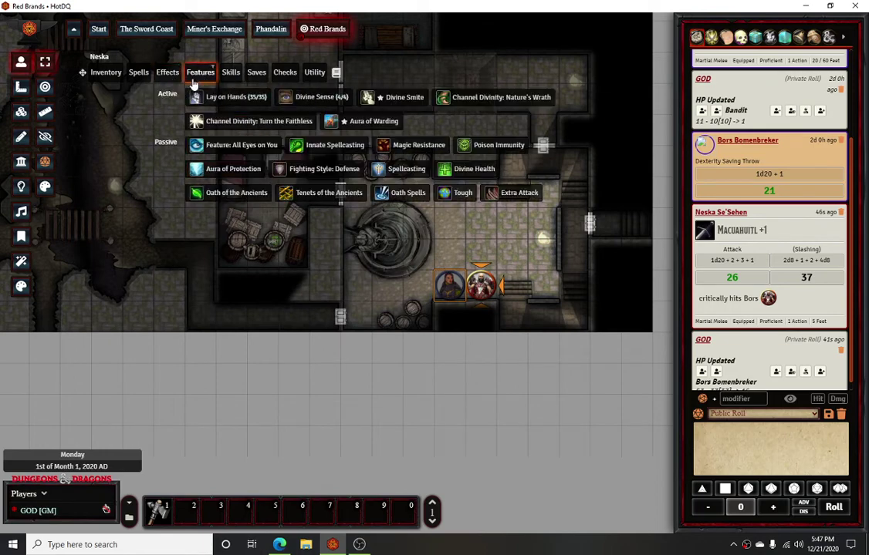
mouse_move(169, 82)
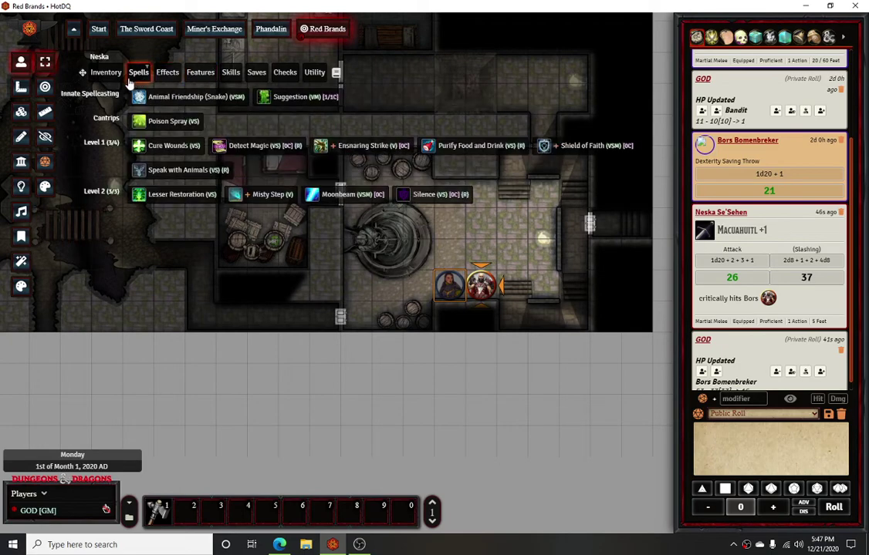
double_click(458, 292)
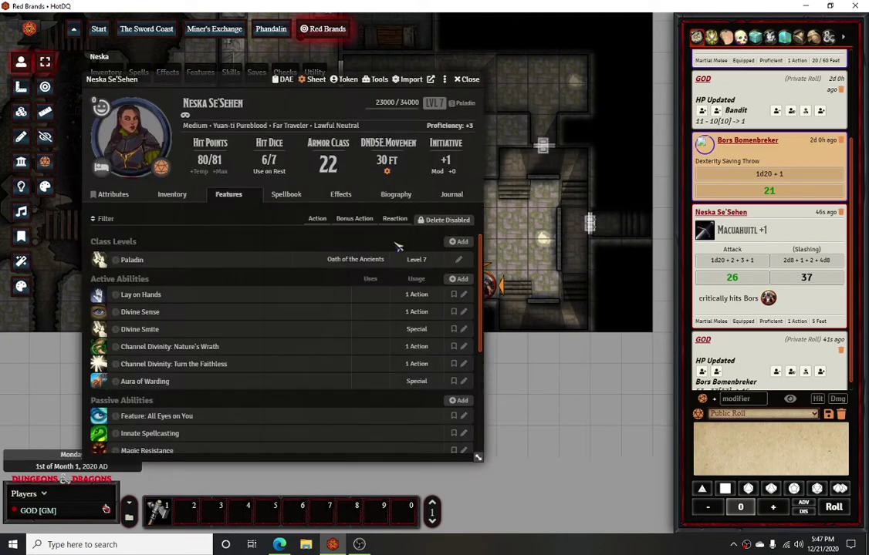
left_click(116, 195)
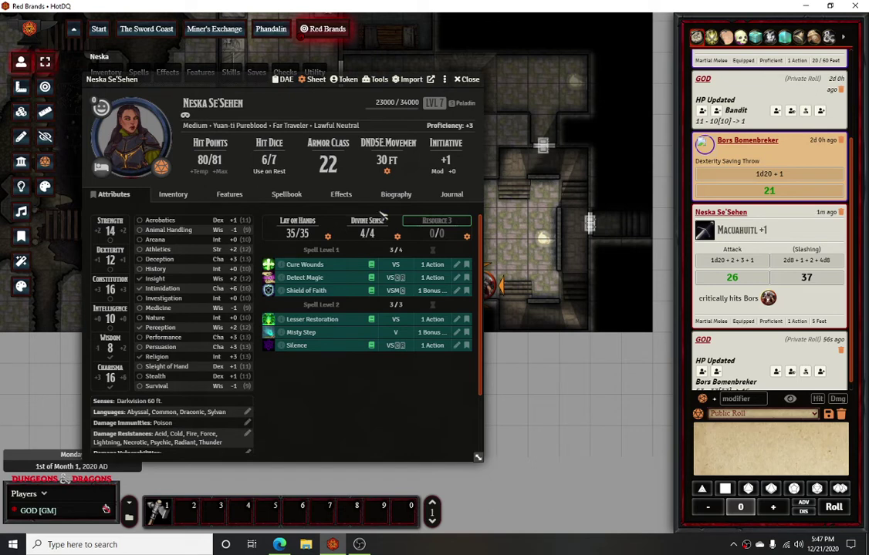
left_click(228, 195)
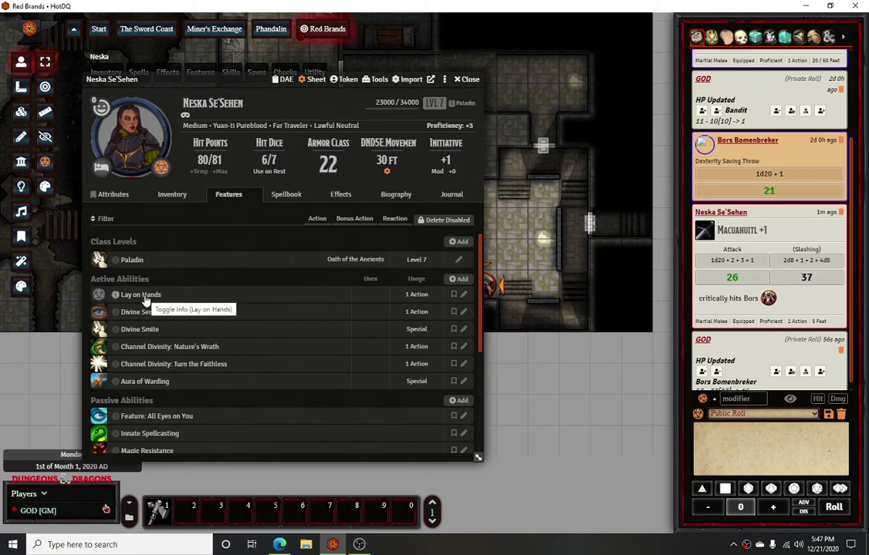
Review Lay on Hands details: consumes 5 from the primary resource and heals 5, then close it
left_click(120, 296)
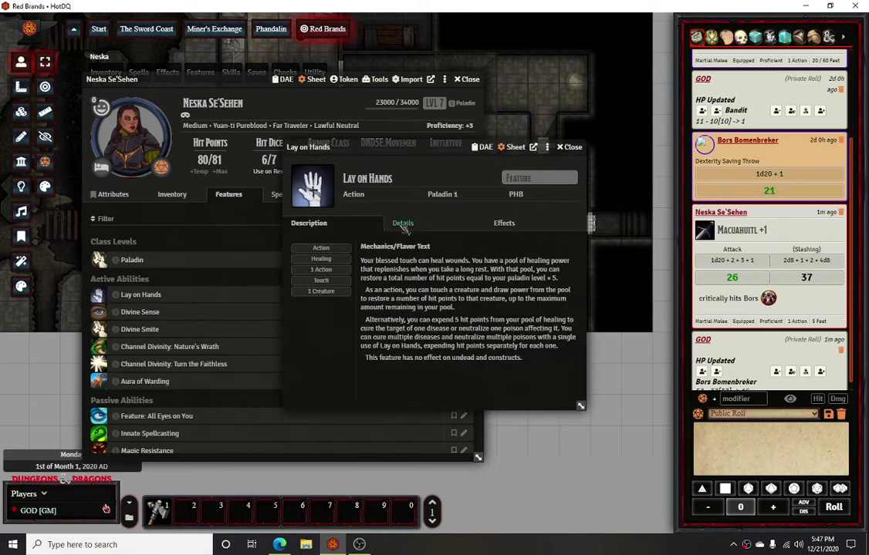
left_click(397, 223)
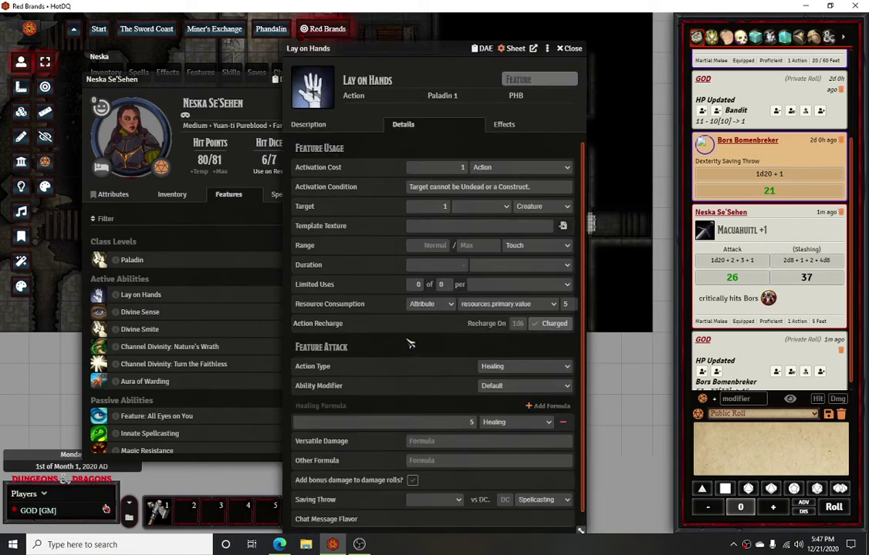
scroll(409, 344, "down", 1)
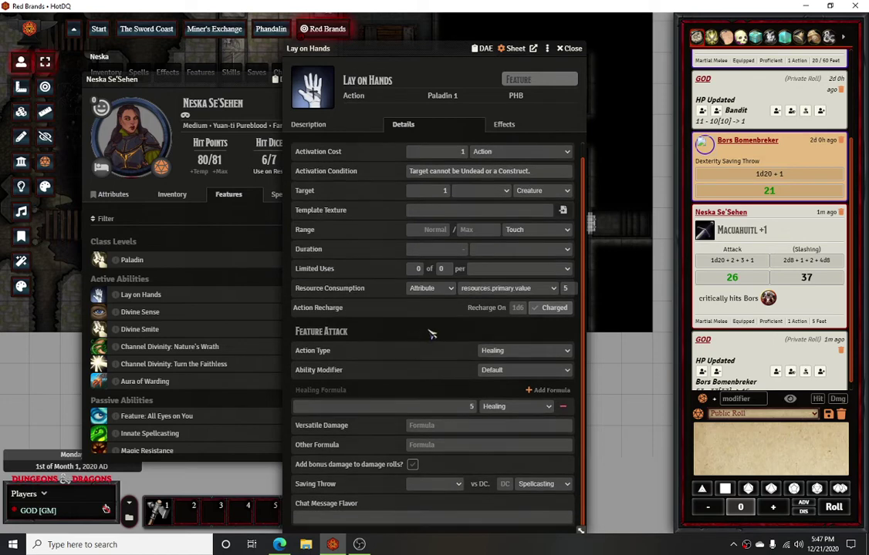
scroll(434, 309, "up", 1)
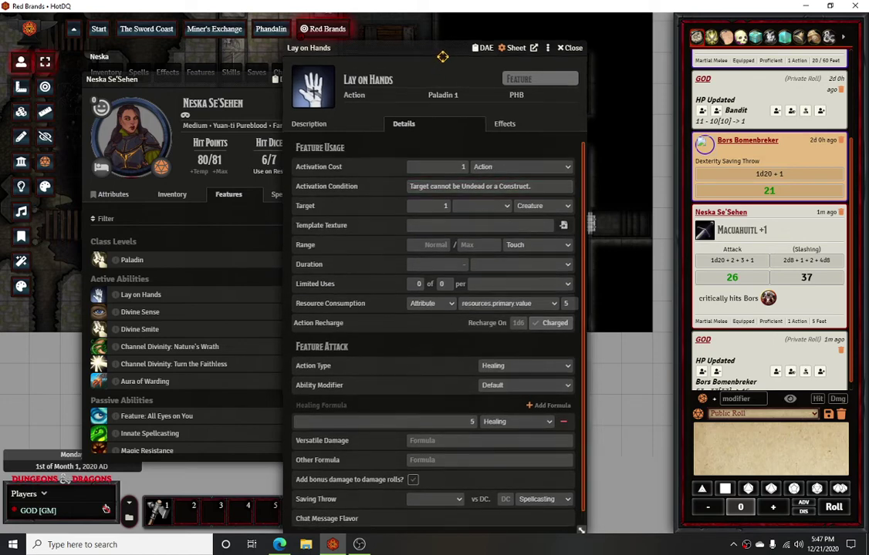
left_click_drag(439, 54, 469, 55)
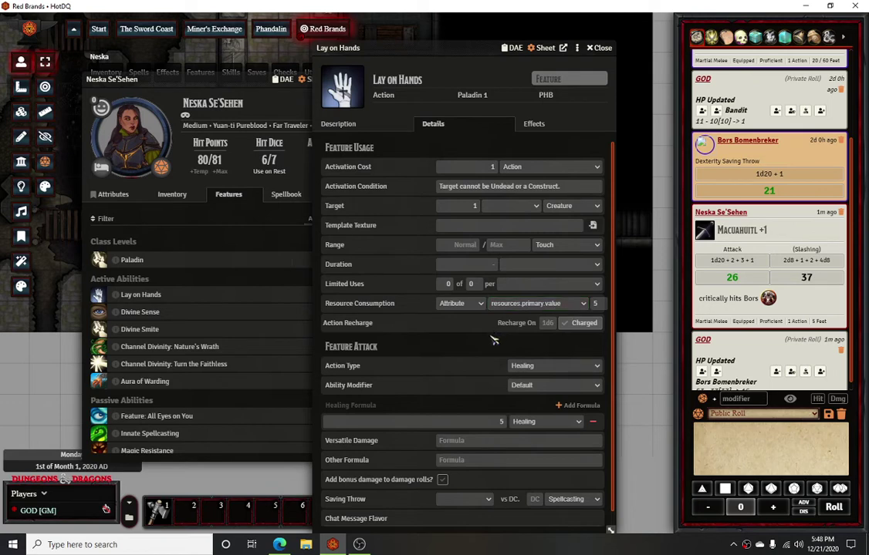
scroll(455, 376, "down", 1)
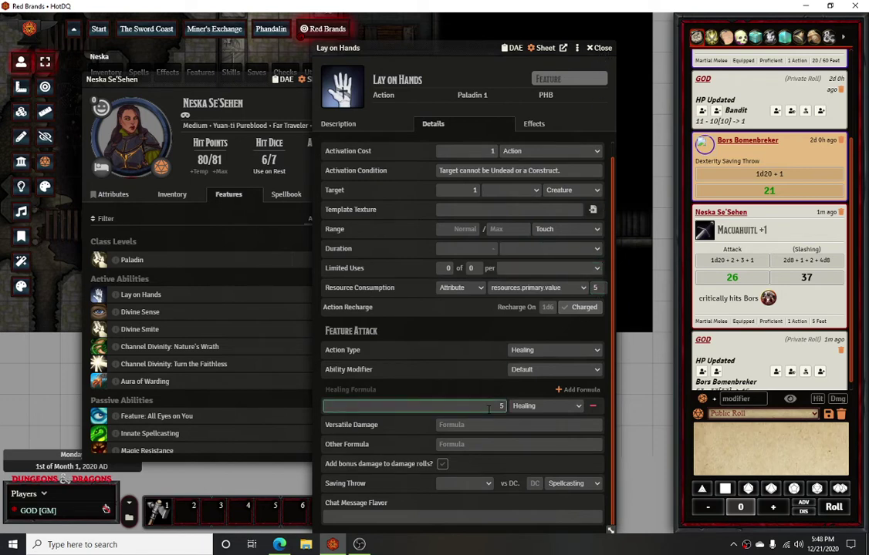
key("Escape")
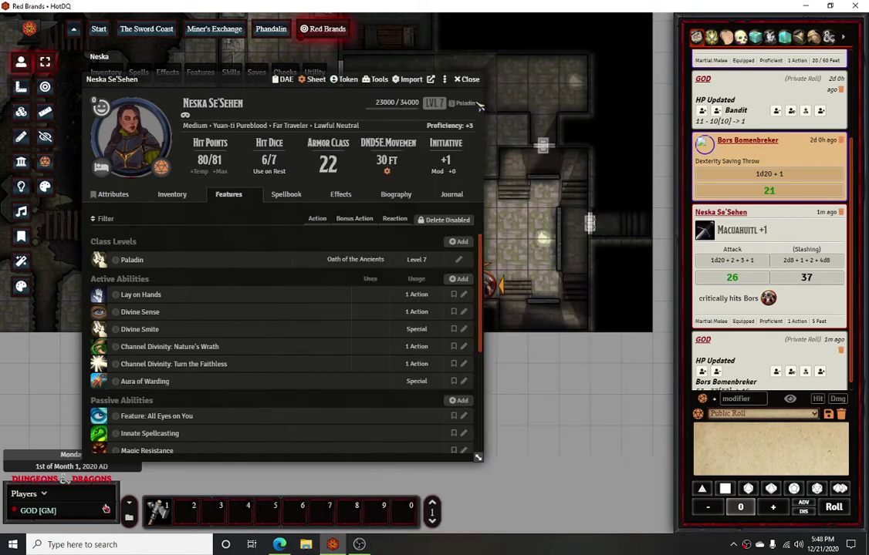
Expand Lay on Hands in Features and confirm its pool reads 35/35 on Attributes
left_click(173, 194)
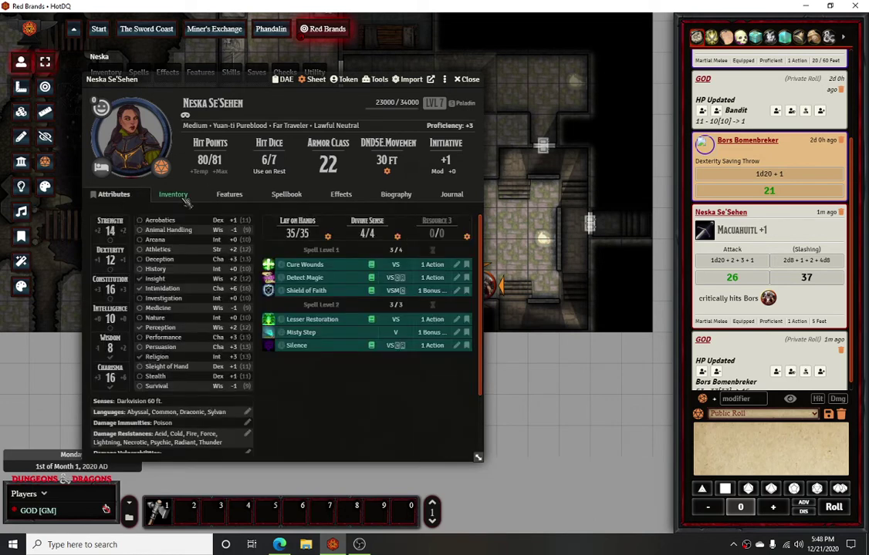
left_click(228, 196)
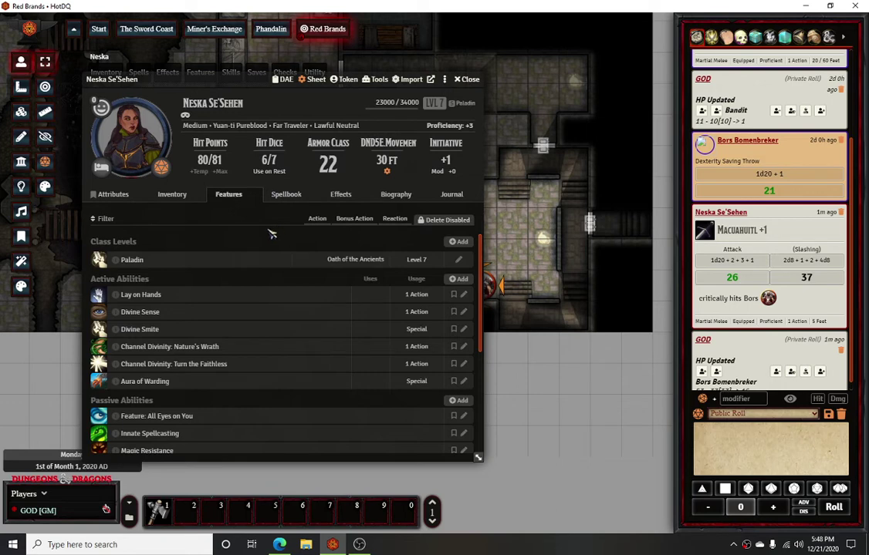
left_click(171, 298)
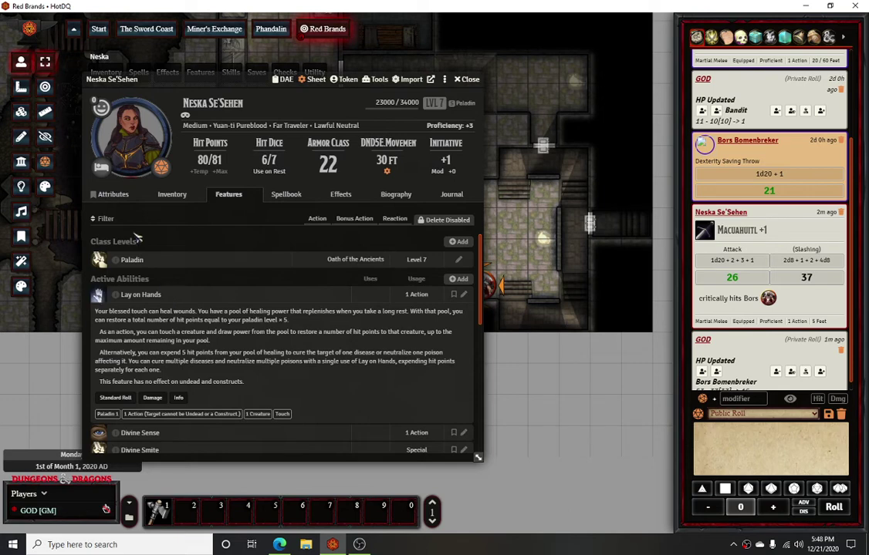
left_click(109, 194)
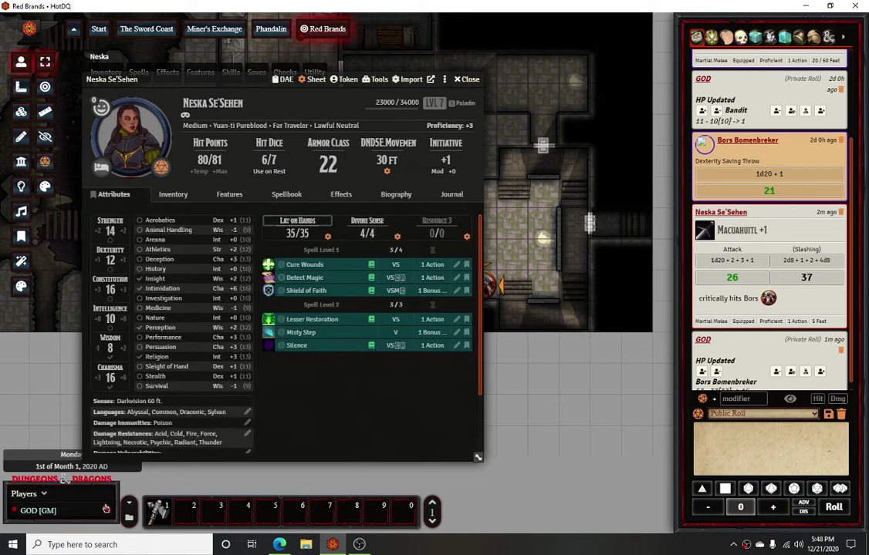
Close Neska's sheet and use Lay on Hands from her token actions to heal Bors for 5
left_click(467, 79)
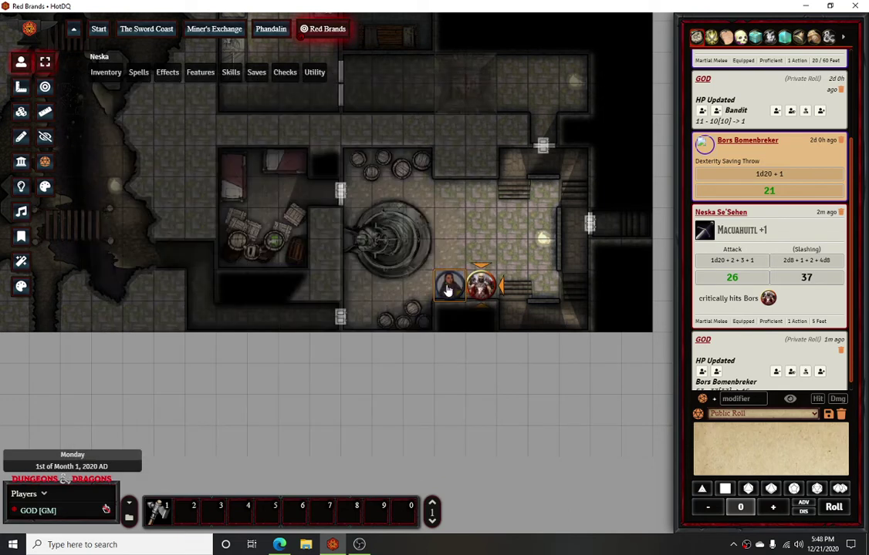
mouse_move(164, 78)
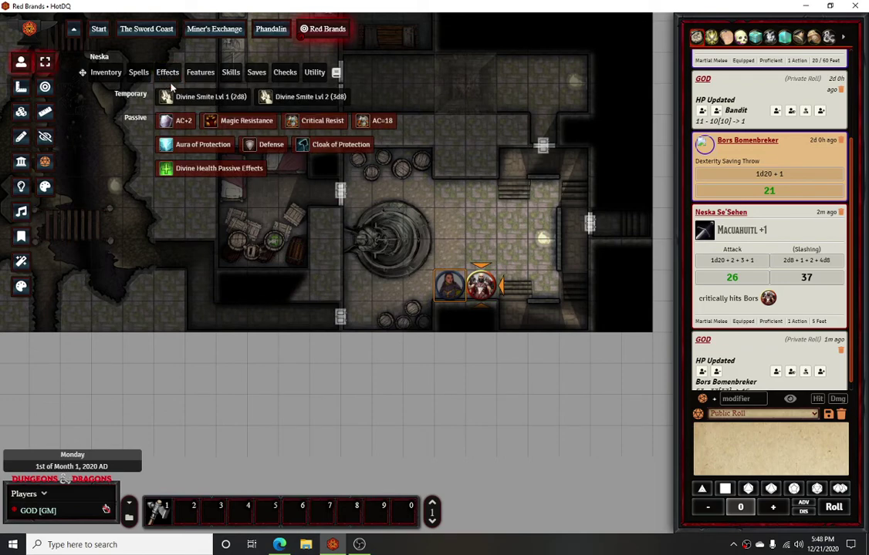
mouse_move(200, 73)
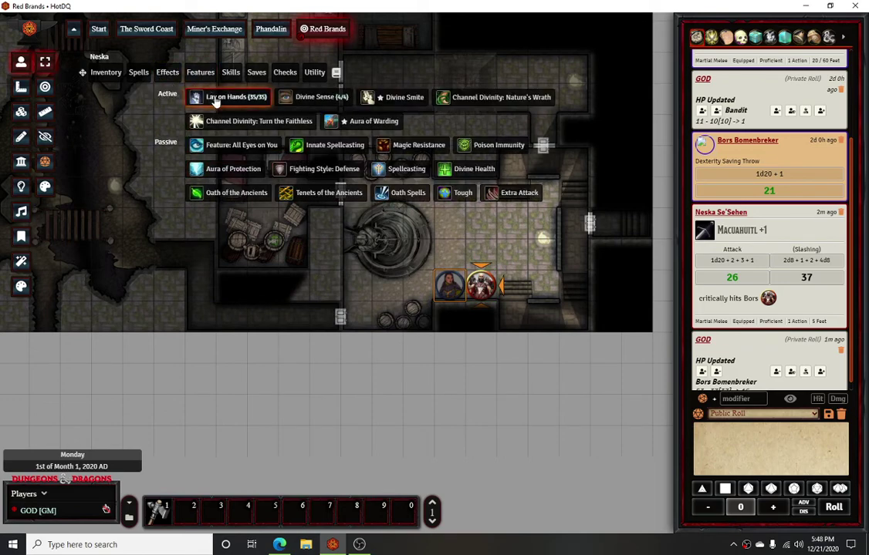
left_click(216, 100)
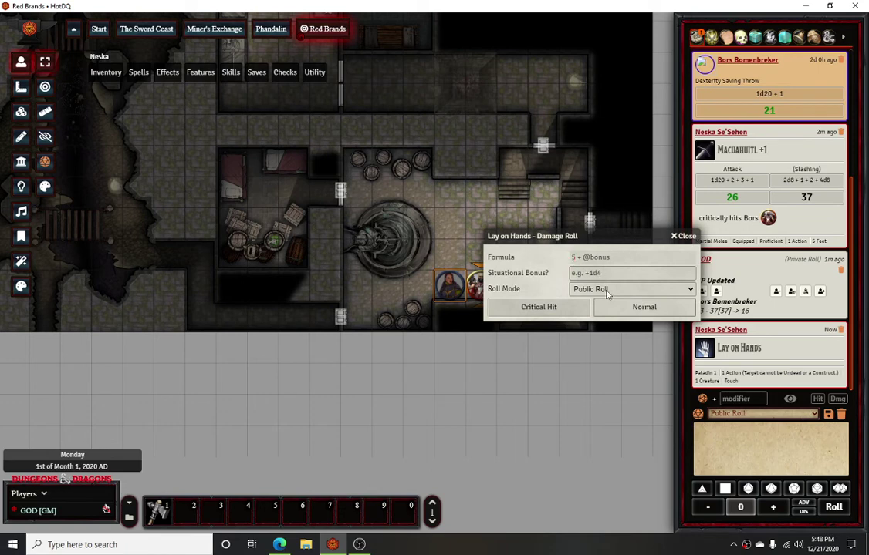
left_click(615, 308)
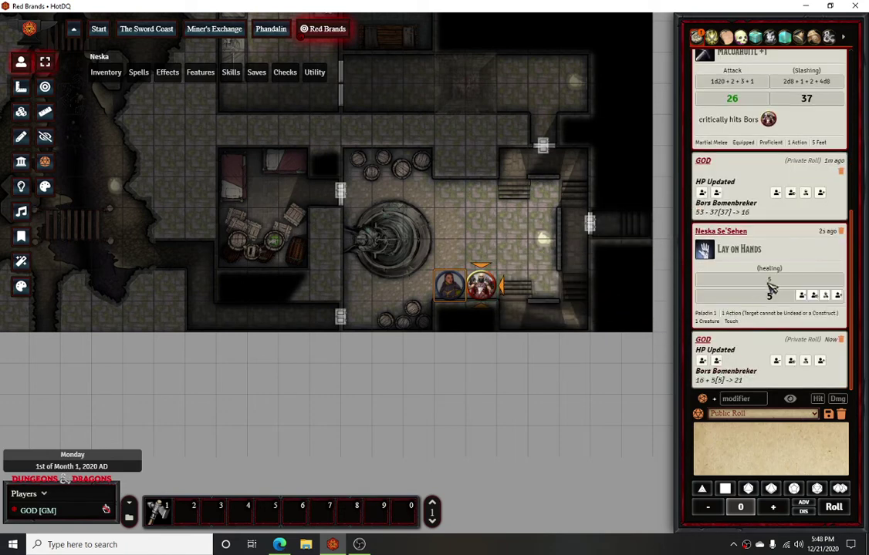
Check Bors's sheet now shows 21 HP, close it, and reopen Neska's sheet
scroll(723, 365, "down", 1)
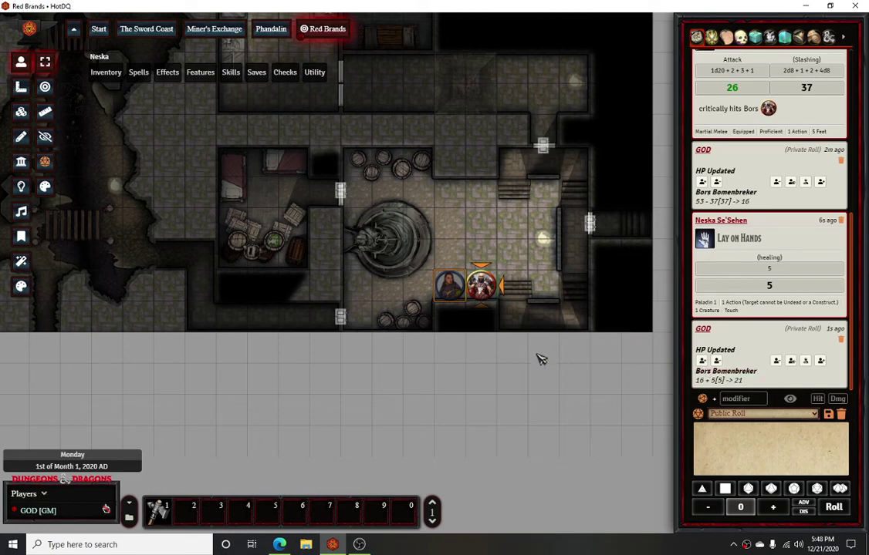
double_click(475, 299)
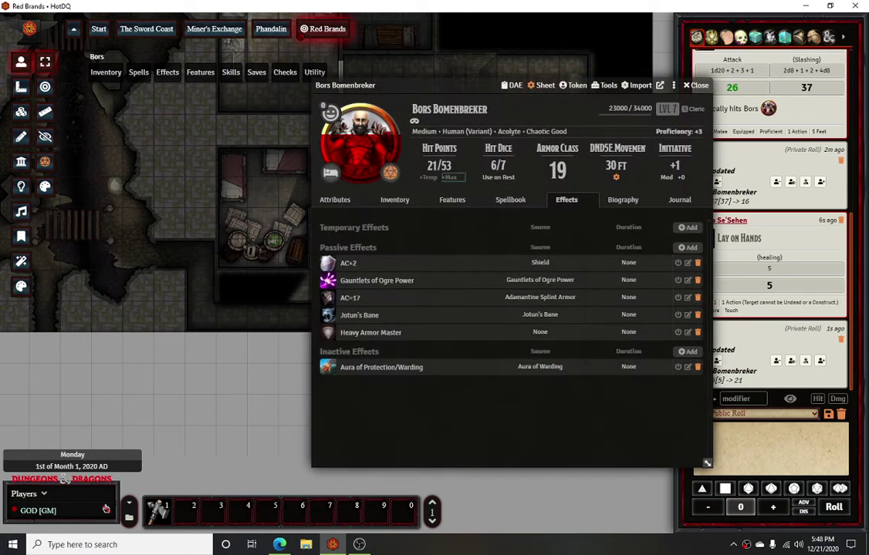
left_click(696, 85)
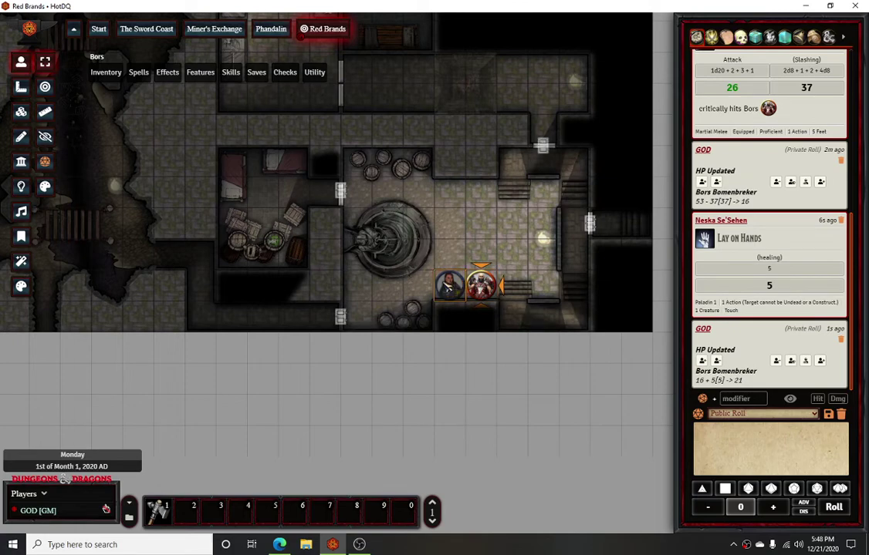
double_click(447, 285)
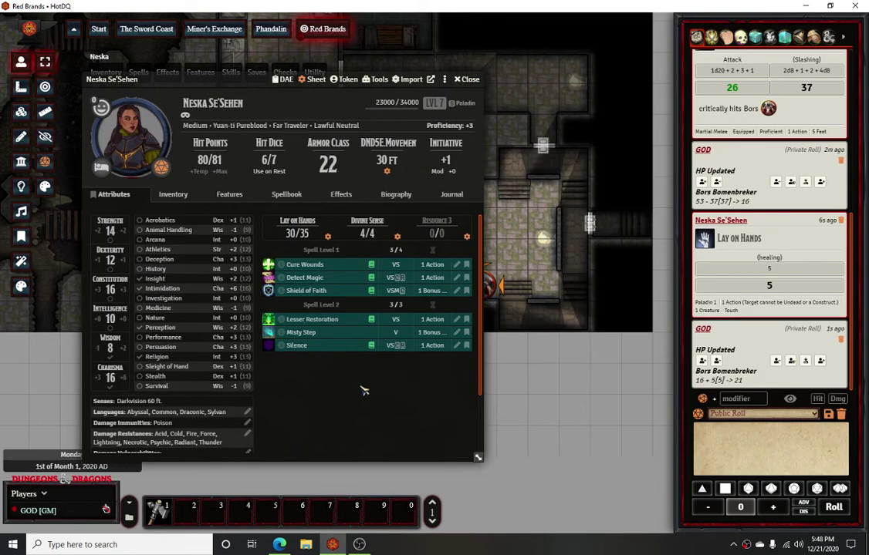
Confirm Neska's Lay on Hands shows 30/35, then close her sheet and deselect her token
left_click_drag(260, 85, 328, 94)
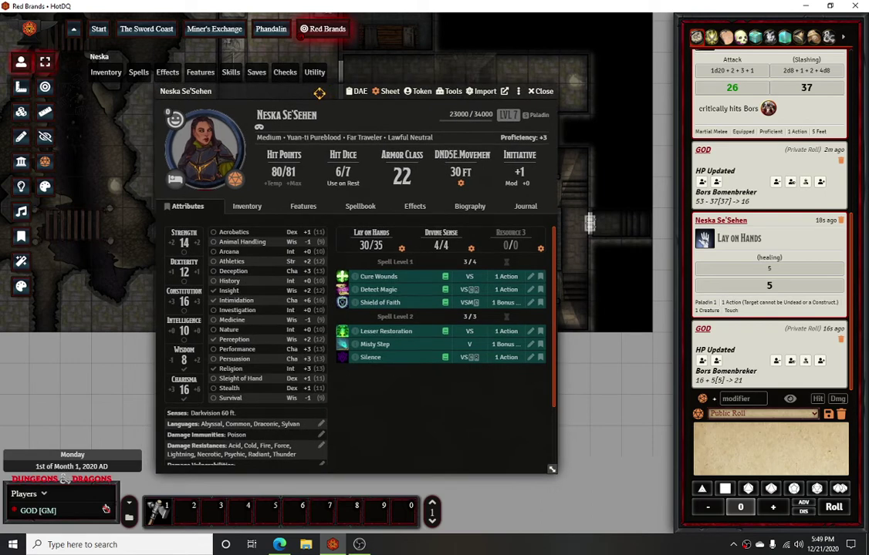
left_click_drag(319, 93, 327, 101)
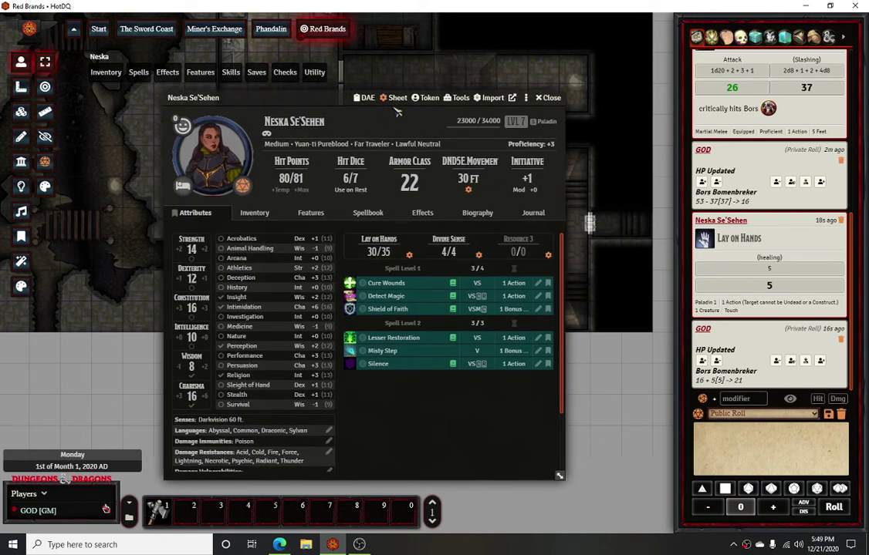
left_click(547, 98)
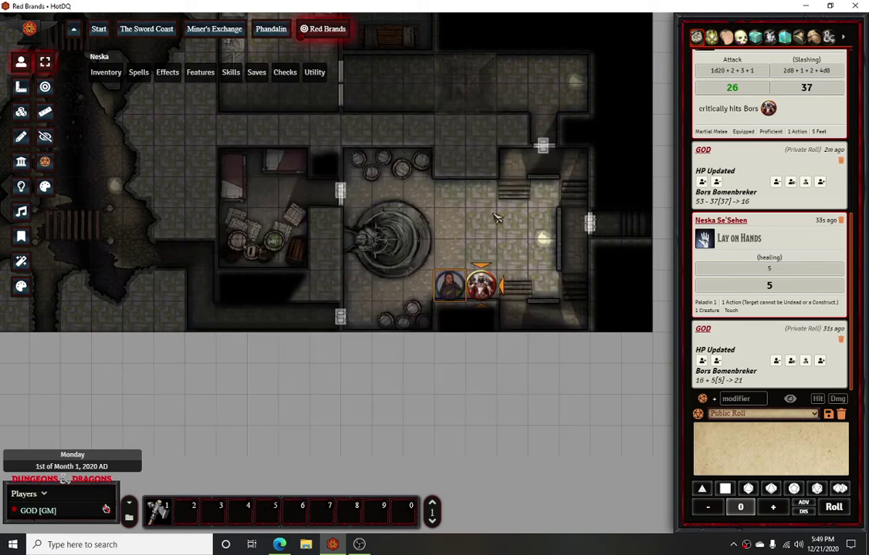
left_click(459, 236)
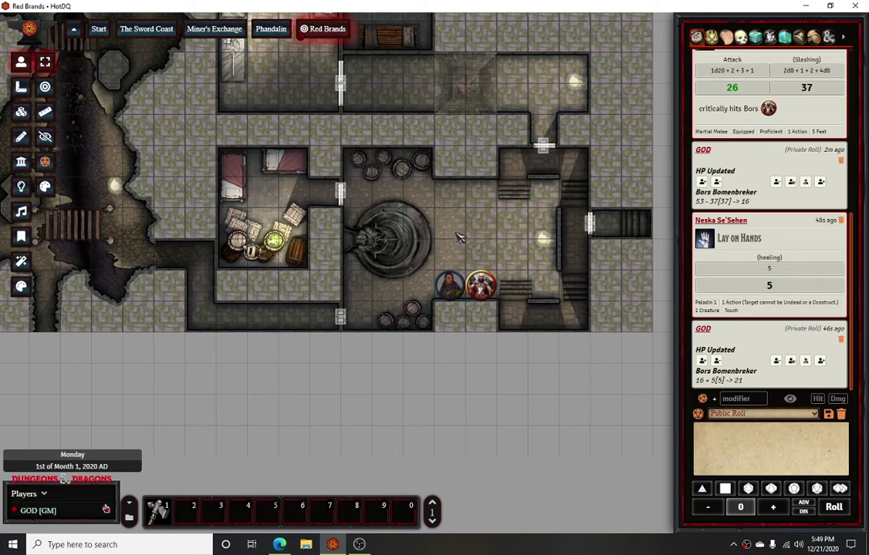
Look through the list of installed modules from the game settings sidebar
left_click(828, 36)
left_click(774, 190)
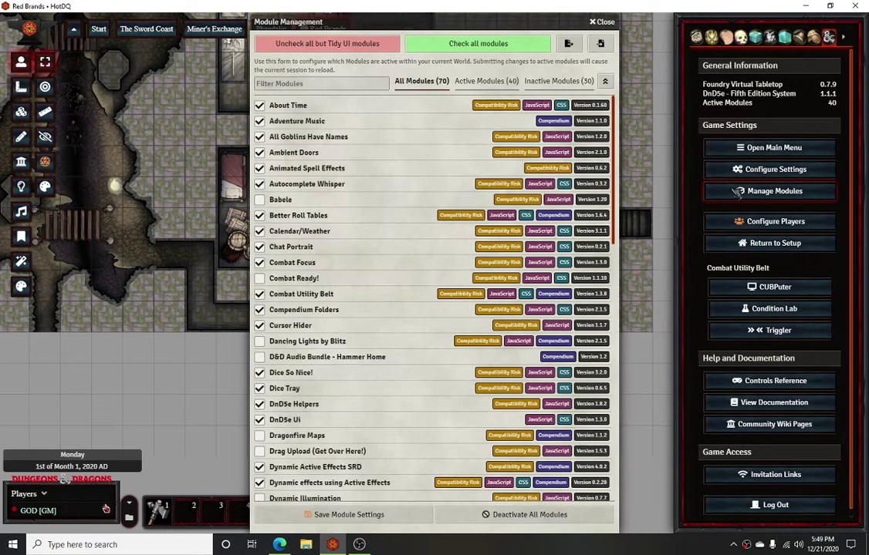
scroll(359, 187, "down", 1)
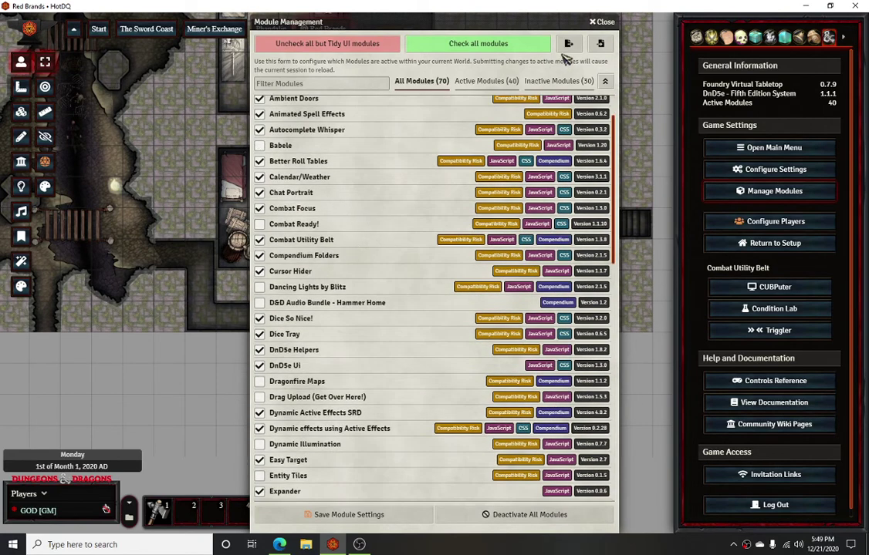
left_click(604, 21)
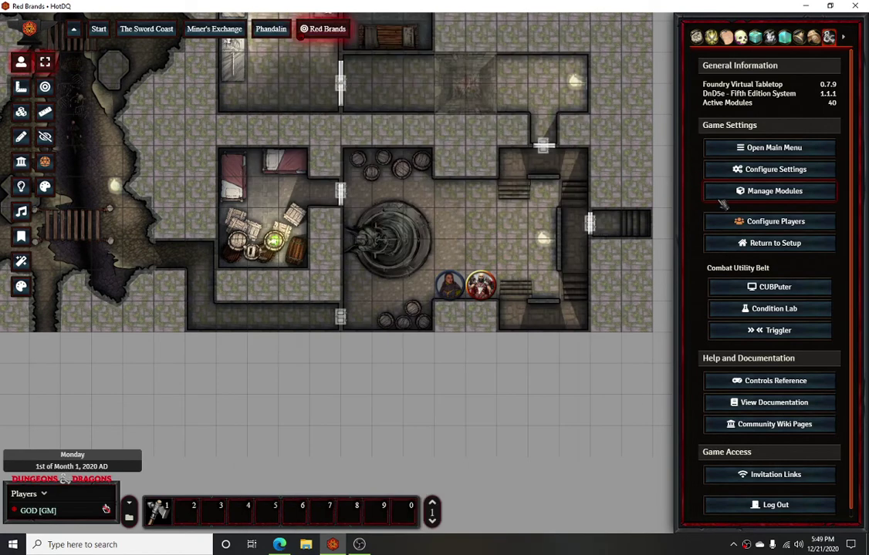
Check Cursor Hider's module settings: minimum permission PLAYER, cursor hidden by default
left_click(740, 170)
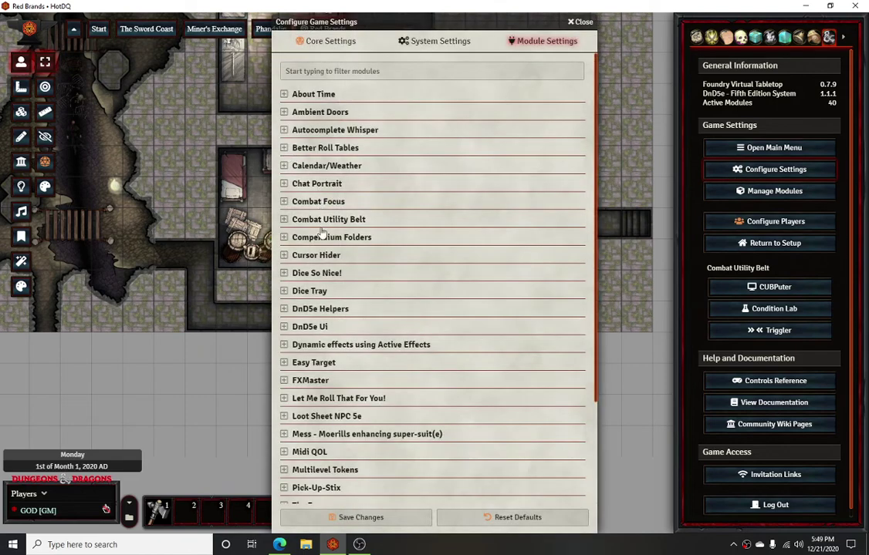
left_click(327, 255)
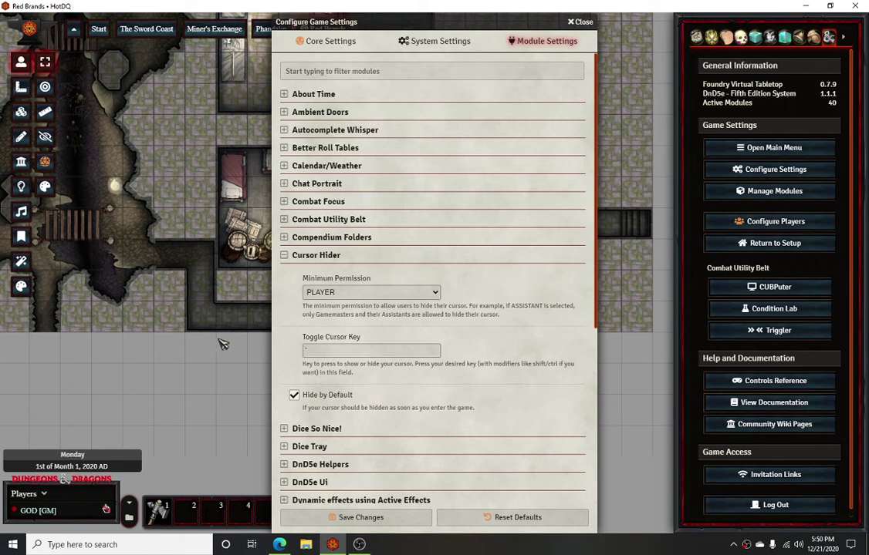
left_click(580, 22)
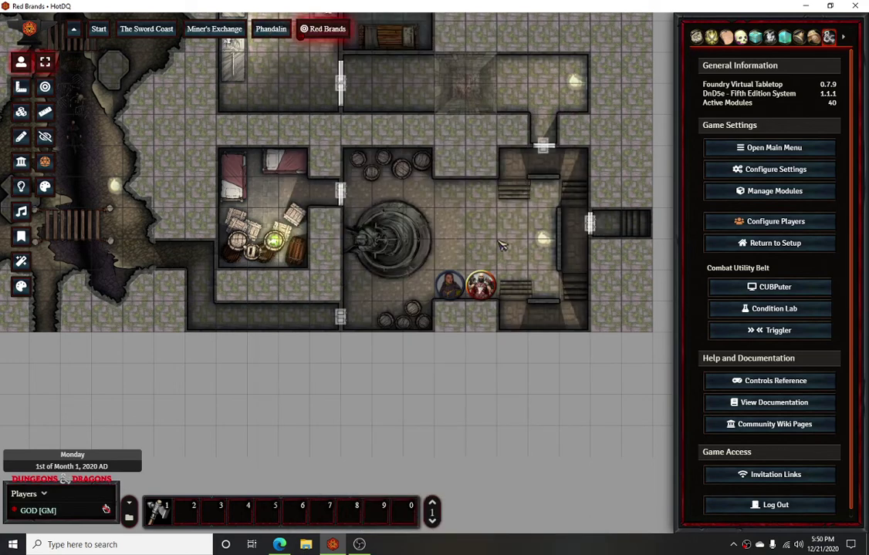
double_click(449, 287)
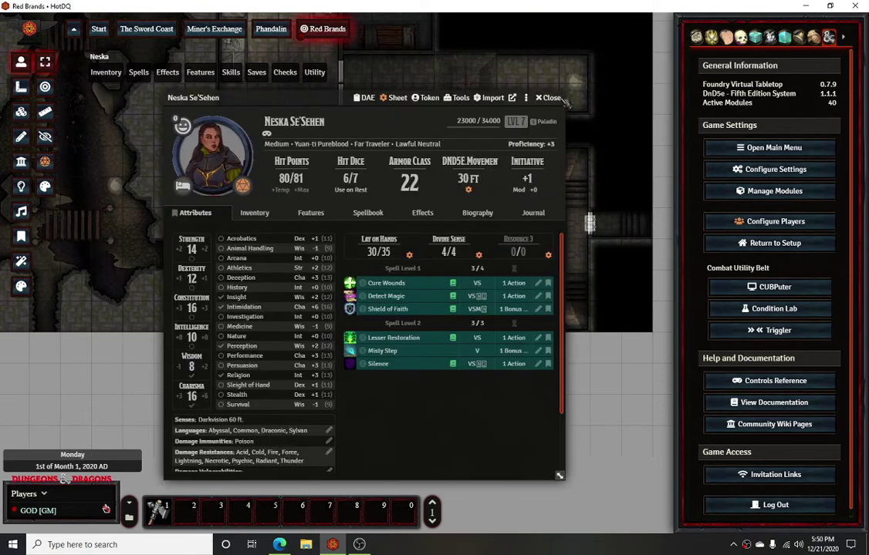
left_click(552, 98)
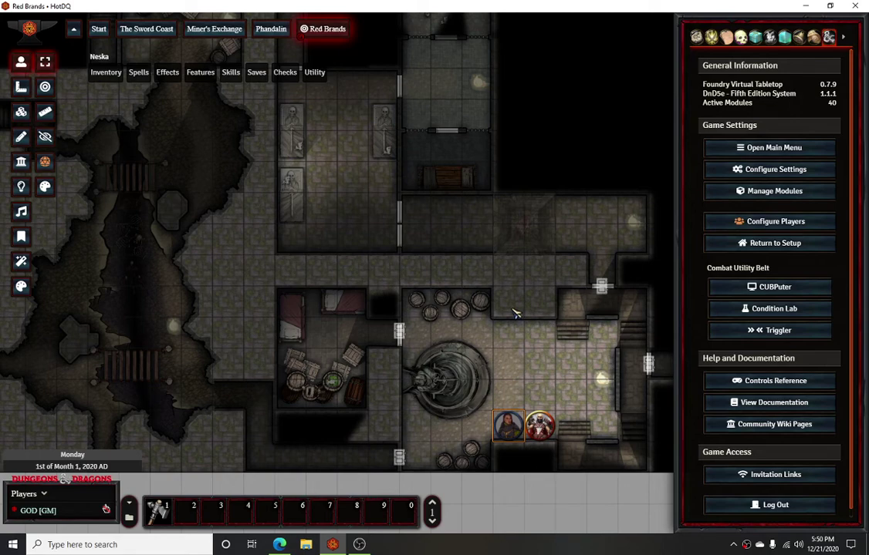
key("ctrl+c")
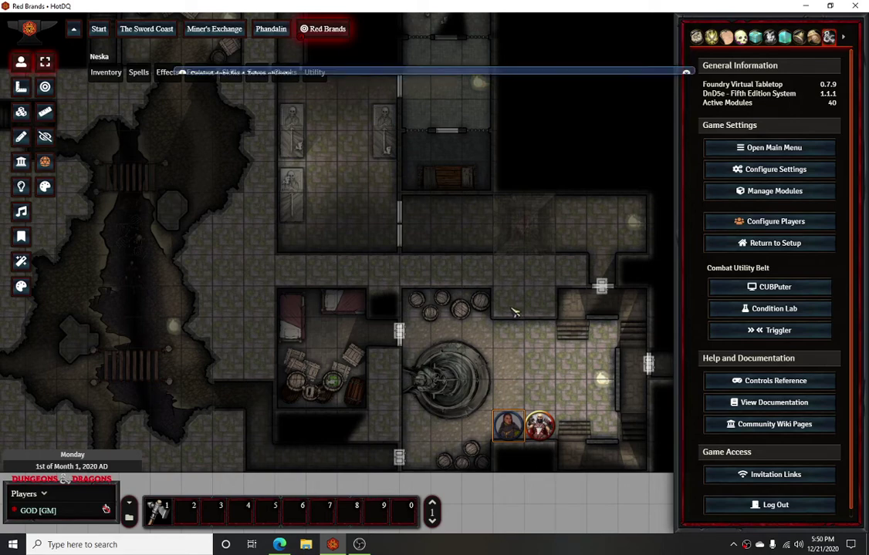
left_click(451, 144)
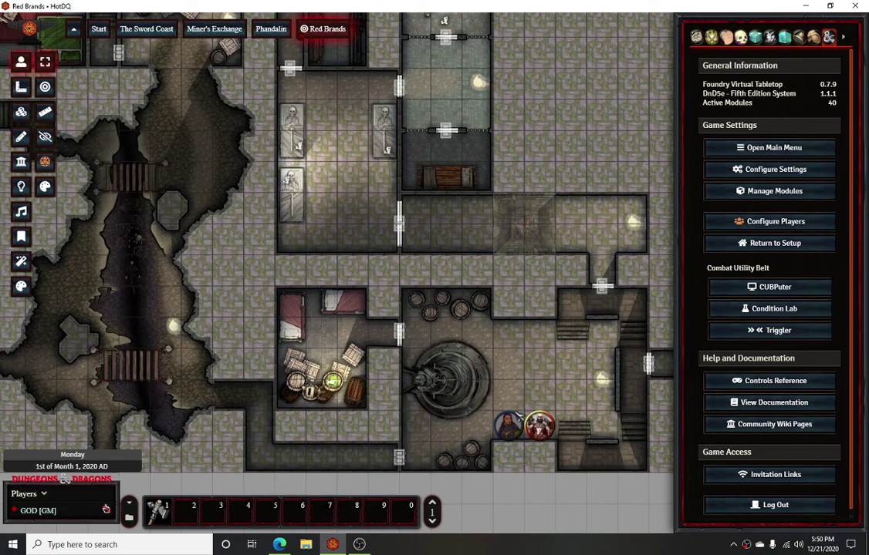
left_click(509, 436)
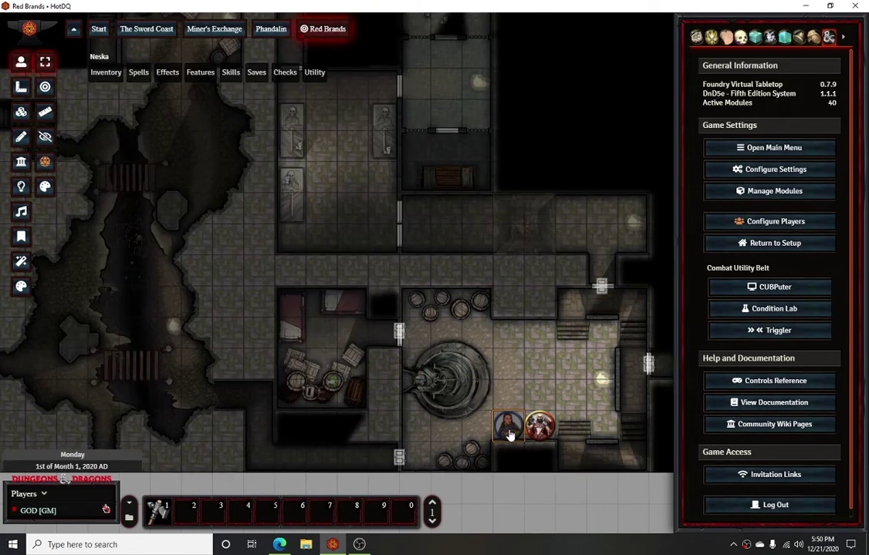
key("ctrl+c")
double_click(508, 426)
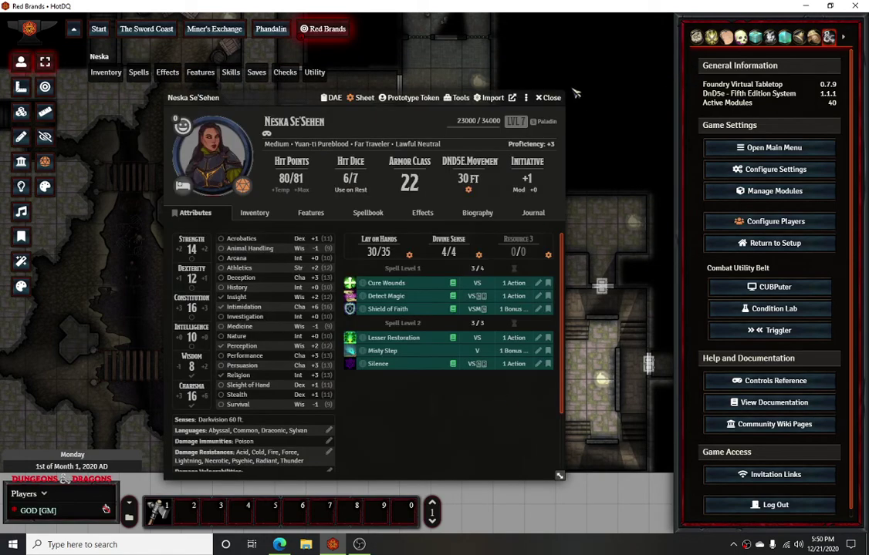
left_click(549, 98)
left_click(549, 97)
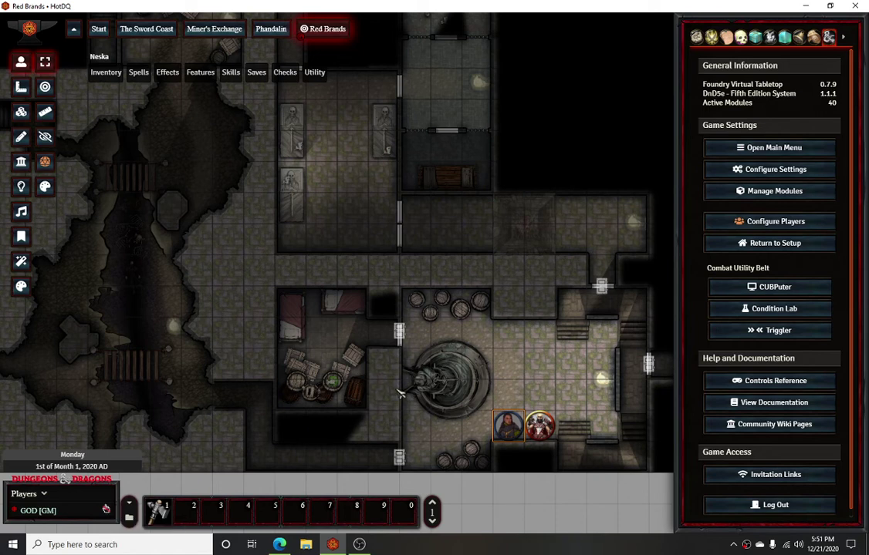
left_click(48, 496)
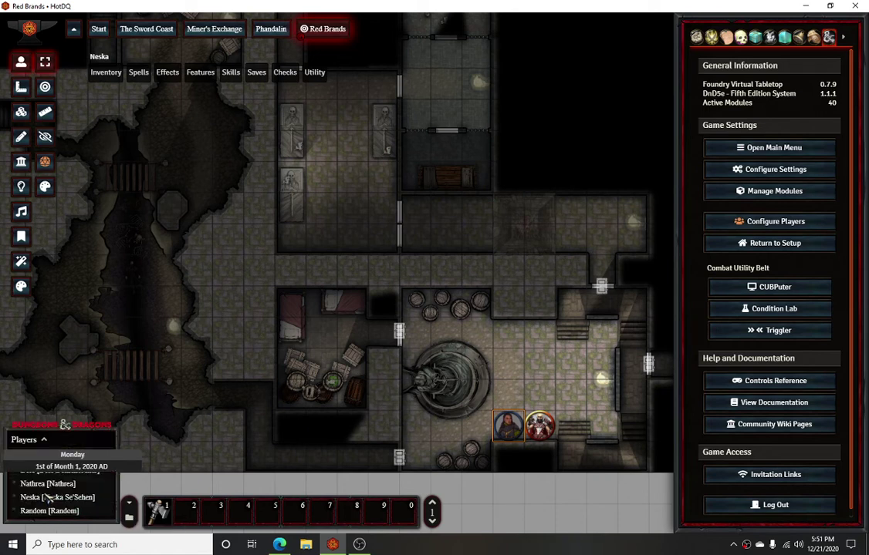
left_click(48, 442)
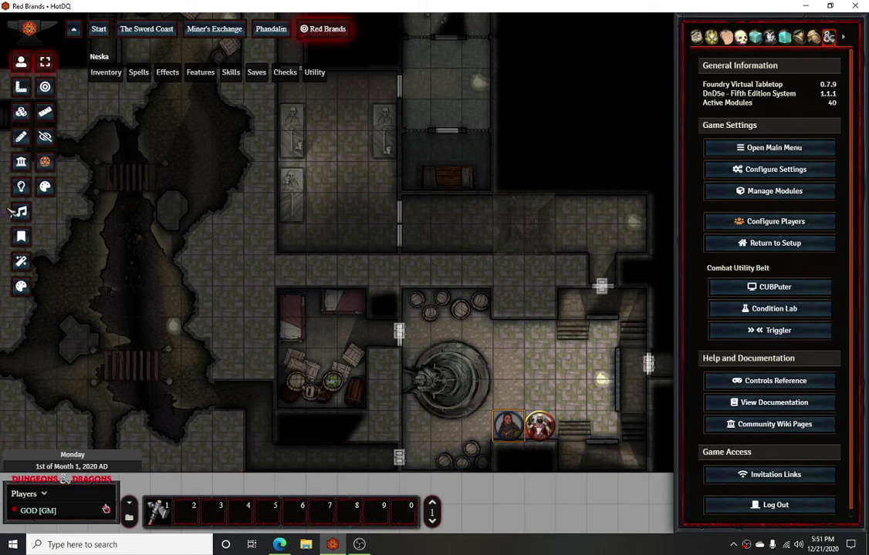
Draw a red freehand line and a downward arrow by the fountain, undoing each
left_click(21, 136)
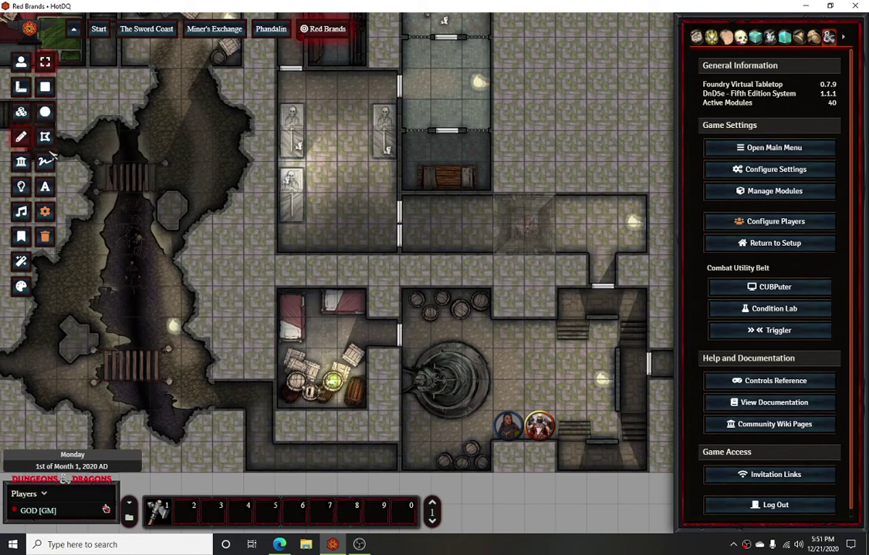
mouse_move(487, 318)
left_mouse_down()
mouse_move(510, 374)
mouse_move(525, 359)
mouse_move(506, 385)
mouse_move(517, 379)
left_mouse_up()
key("ctrl+z")
key("ctrl+z")
mouse_move(512, 337)
left_mouse_down()
mouse_move(512, 390)
mouse_move(525, 375)
left_mouse_up()
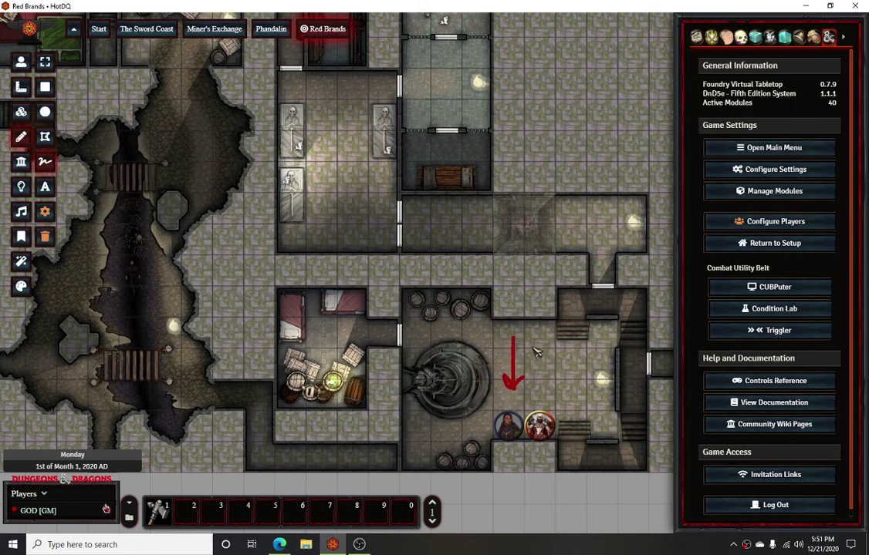
key("ctrl+z")
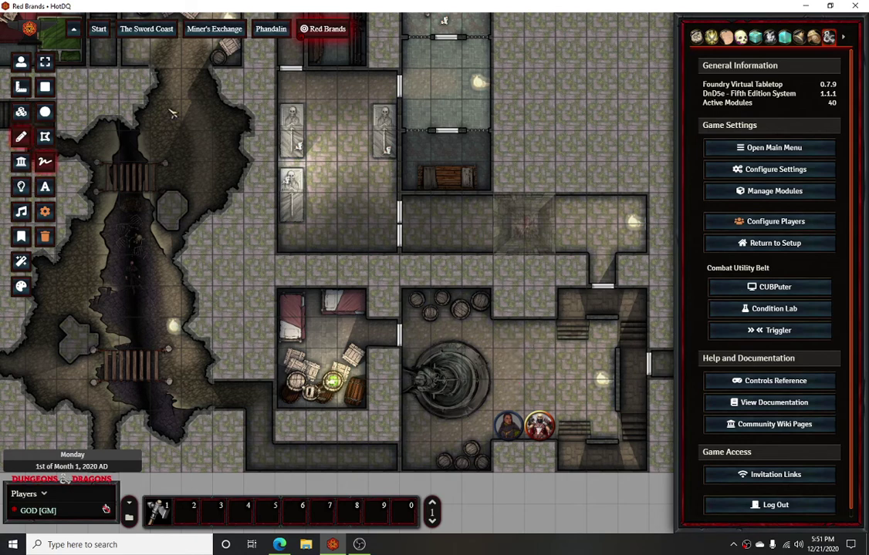
Return to Token Controls and zoom in on the tokens beside the statue
left_click(21, 61)
scroll(476, 262, "down", 3)
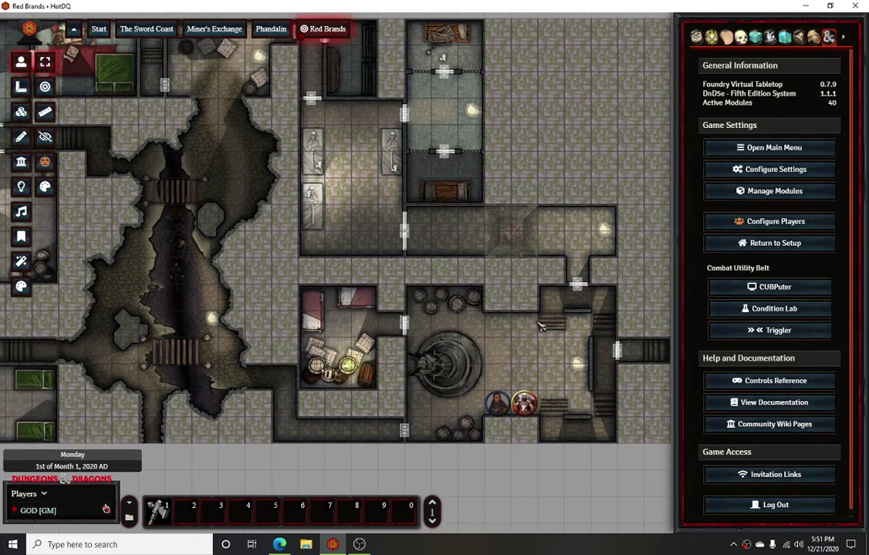
scroll(478, 266, "up", 4)
scroll(494, 303, "up", 3)
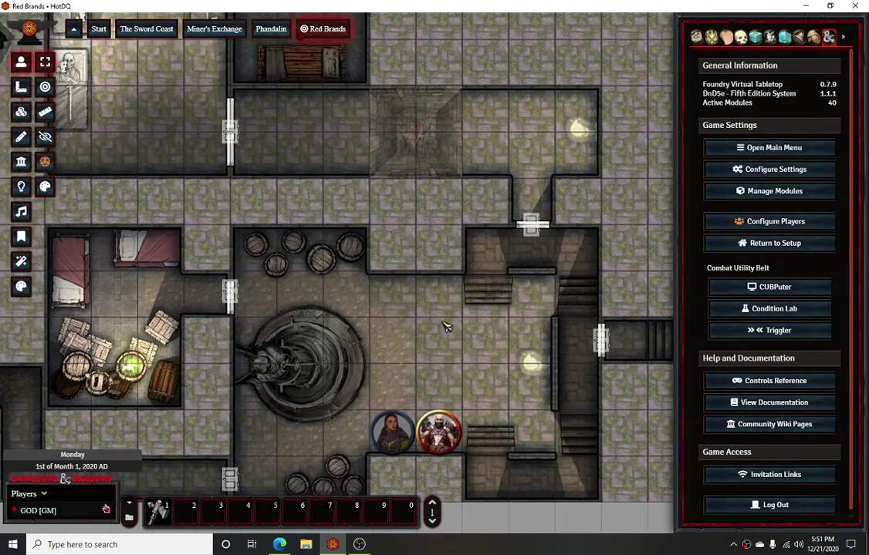
double_click(389, 430)
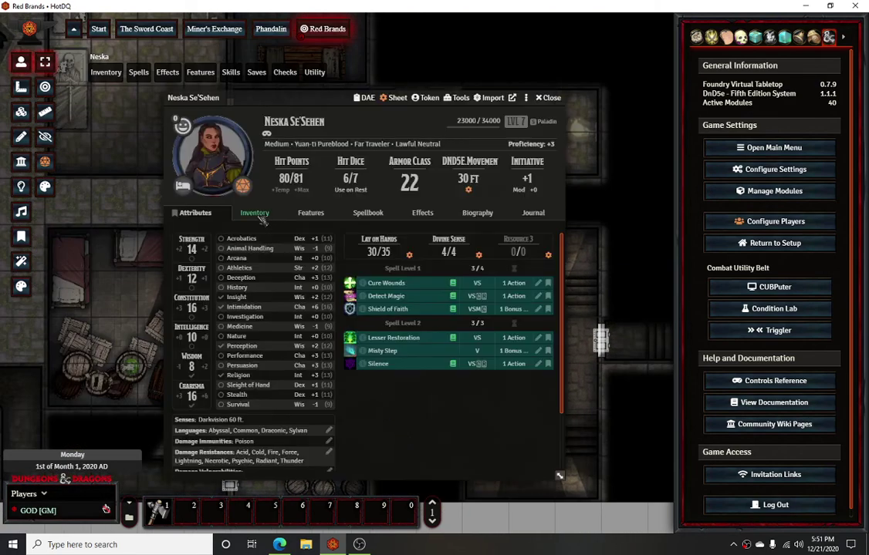
left_click(255, 213)
left_click(324, 216)
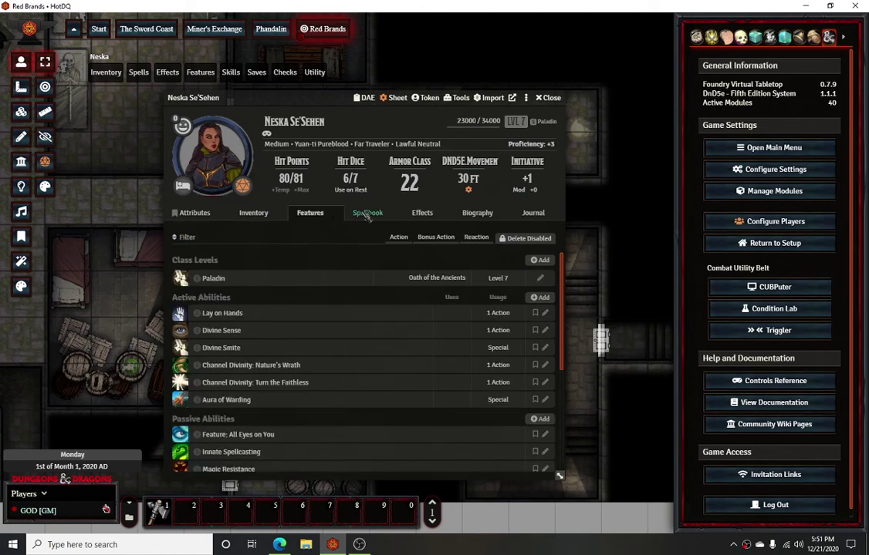
left_click(363, 215)
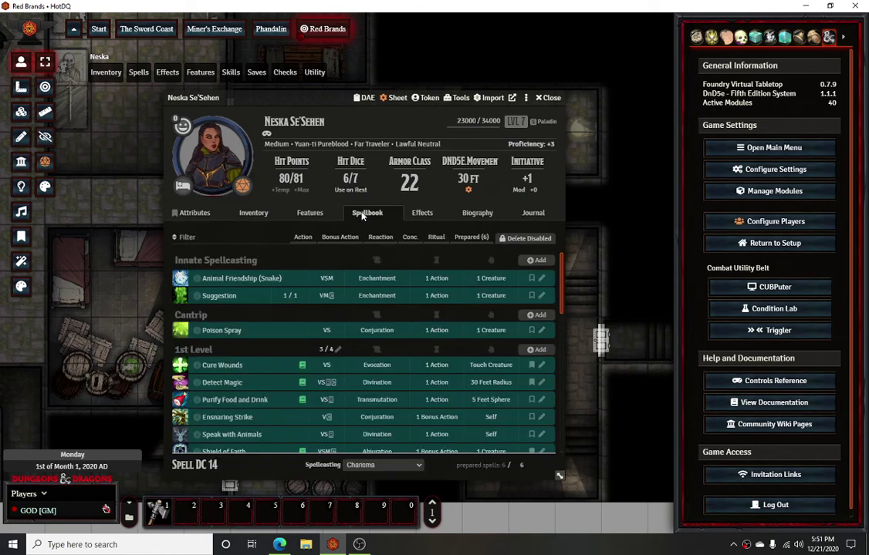
left_click(422, 213)
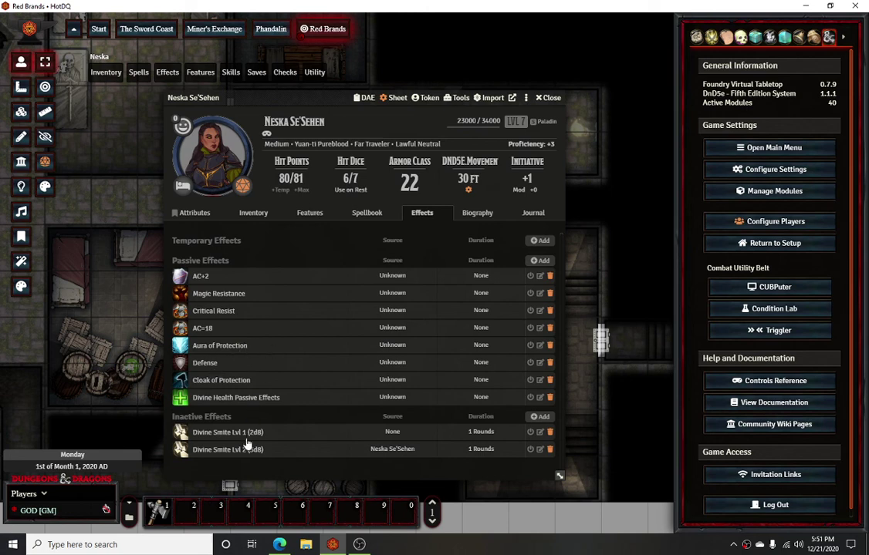
left_click(309, 216)
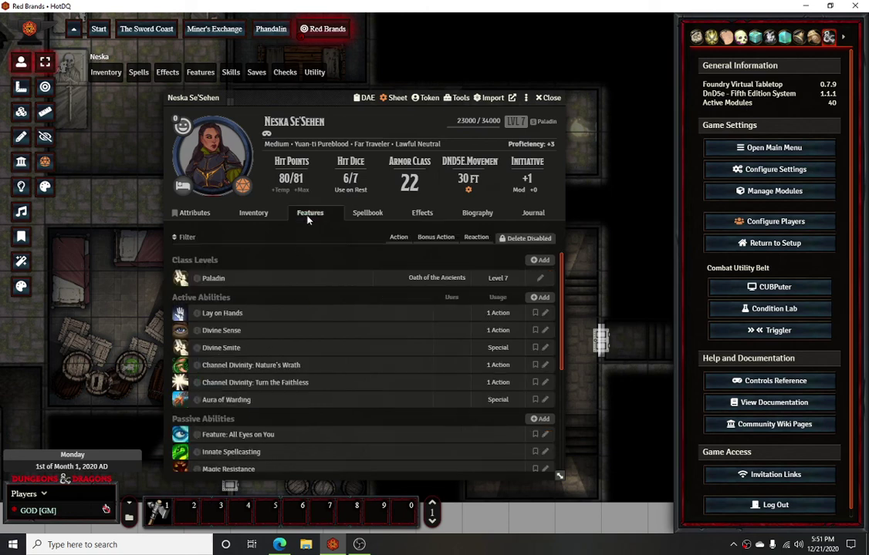
left_click(253, 214)
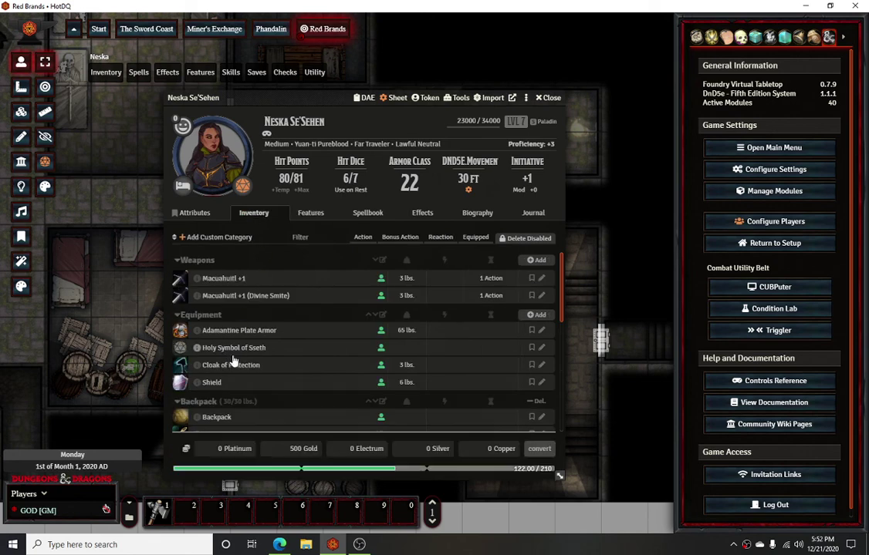
scroll(254, 370, "down", 3)
left_click(310, 213)
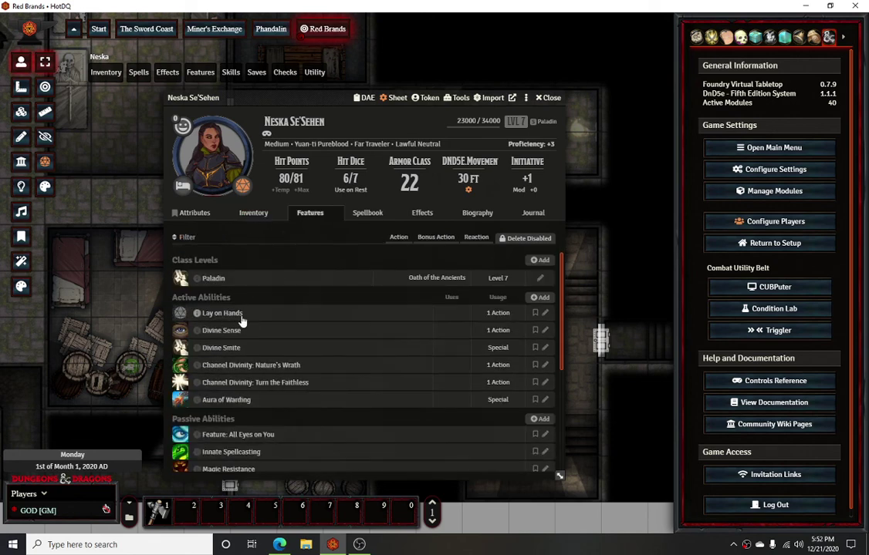
left_click(190, 213)
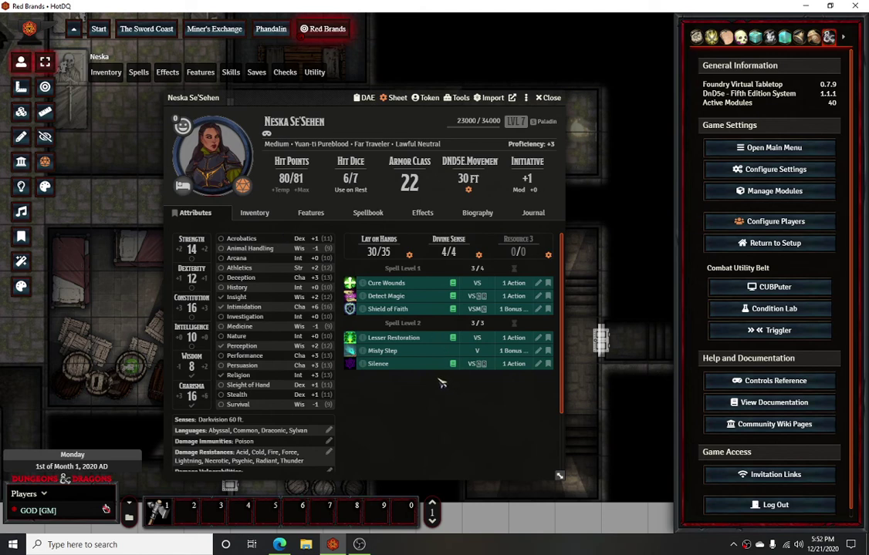
left_click(549, 98)
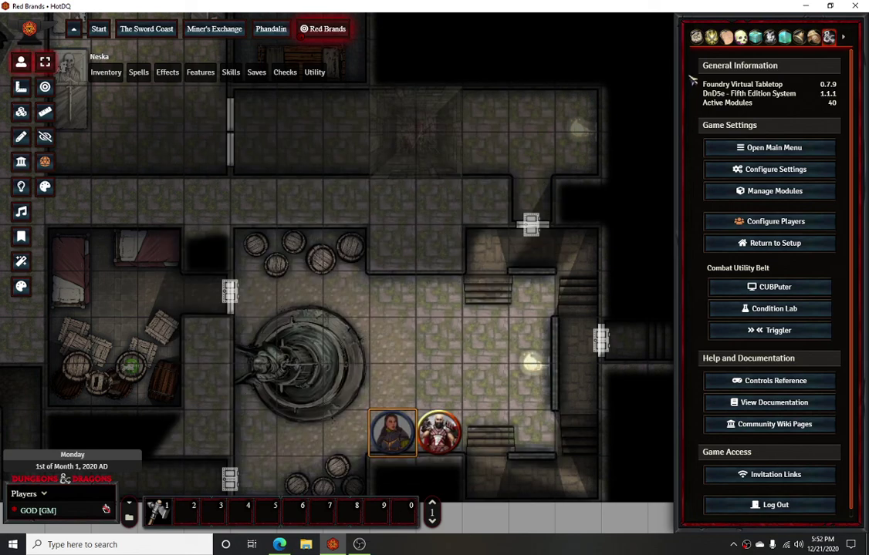
Collapse the sidebar and pan the map to centre the fountain room
left_click(846, 41)
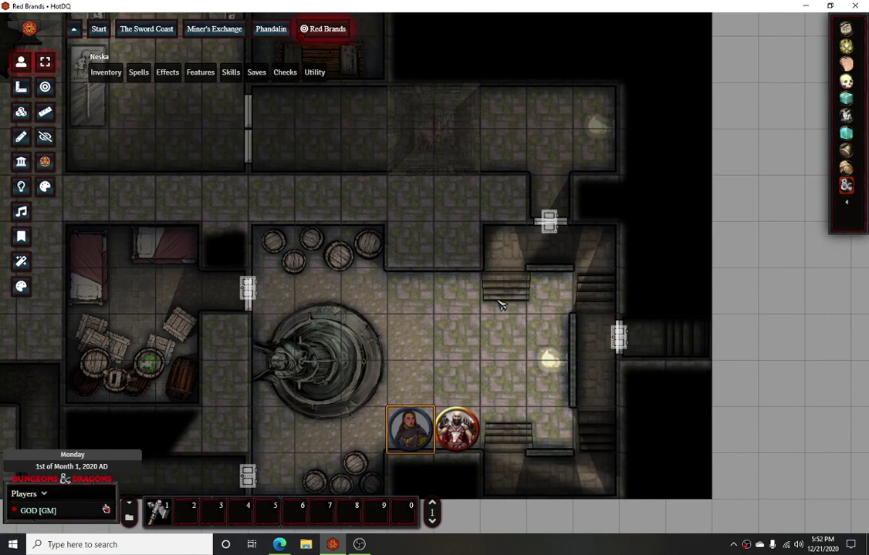
left_click_drag(500, 305, 646, 343)
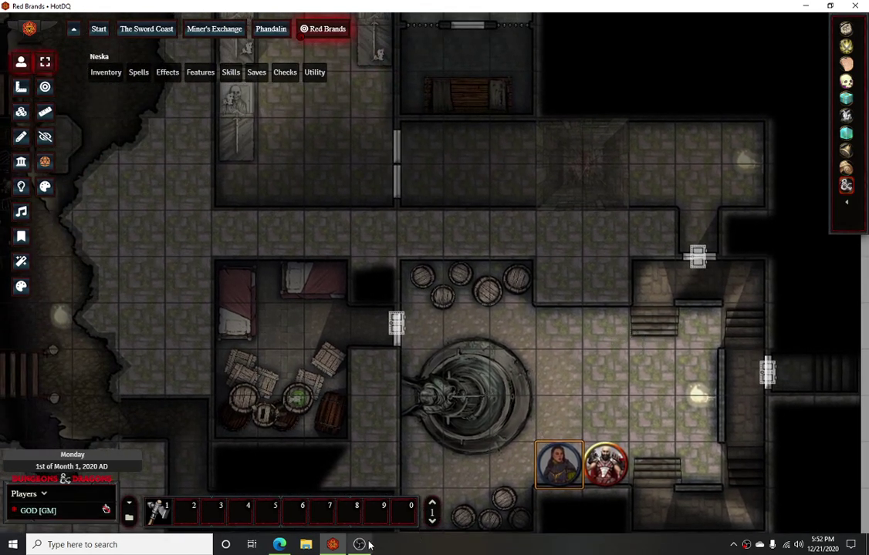
mouse_move(363, 546)
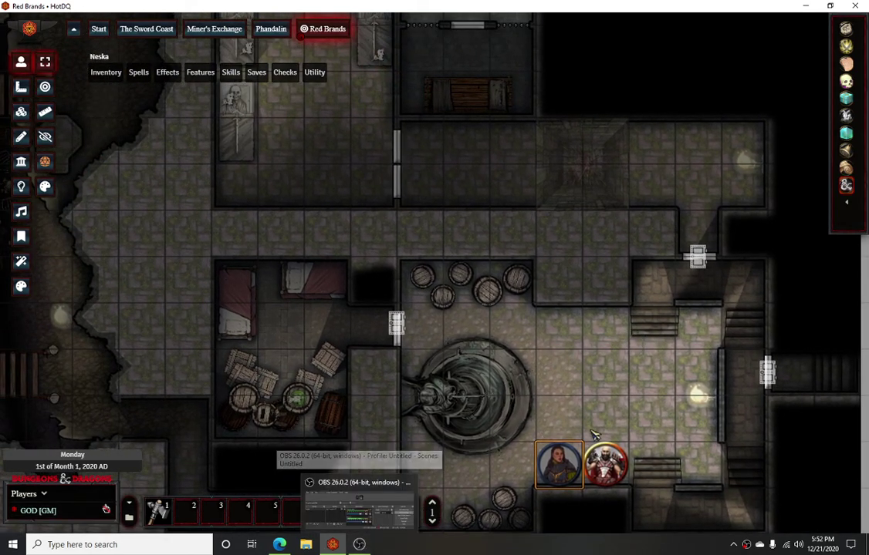